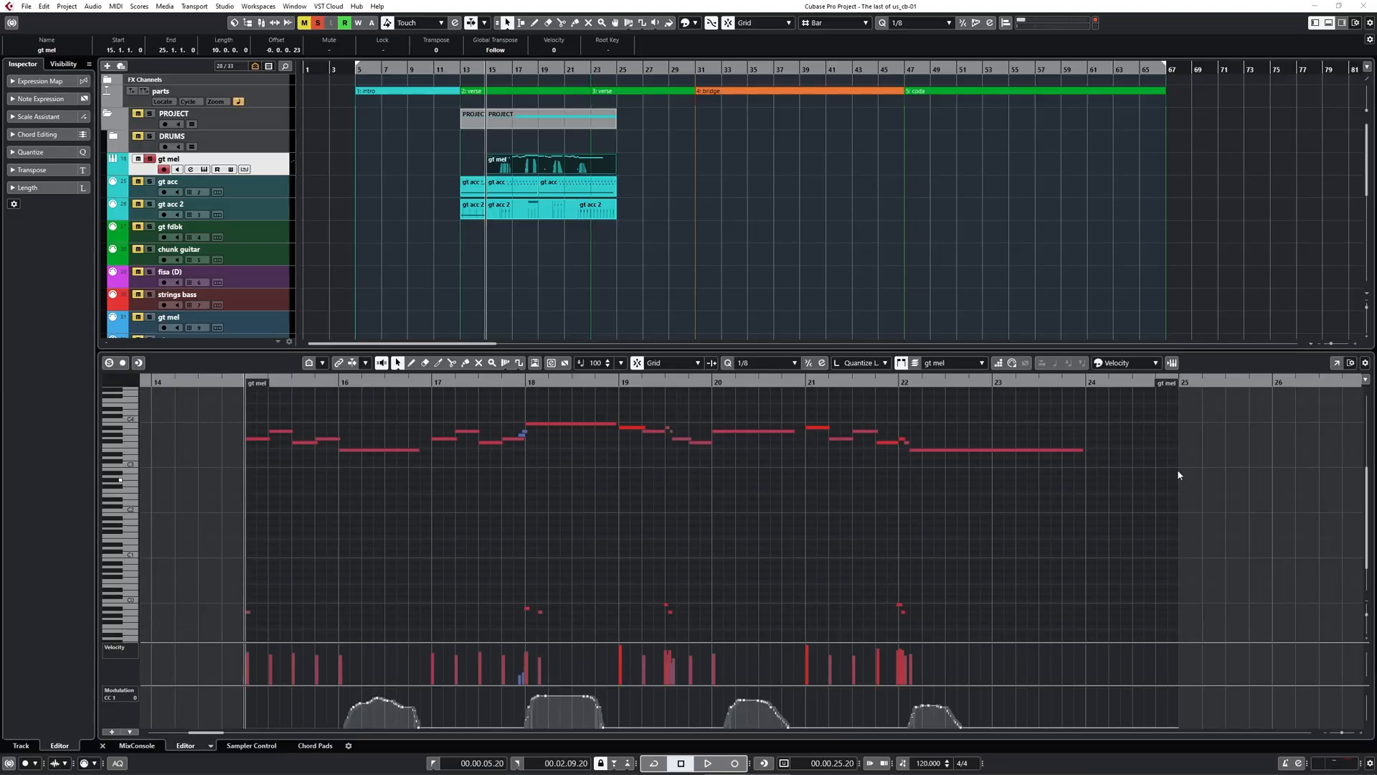
# Play back the verse and inspect the notes of the gt acc 2 and gt acc parts during playback
pyautogui.click(1245, 307)
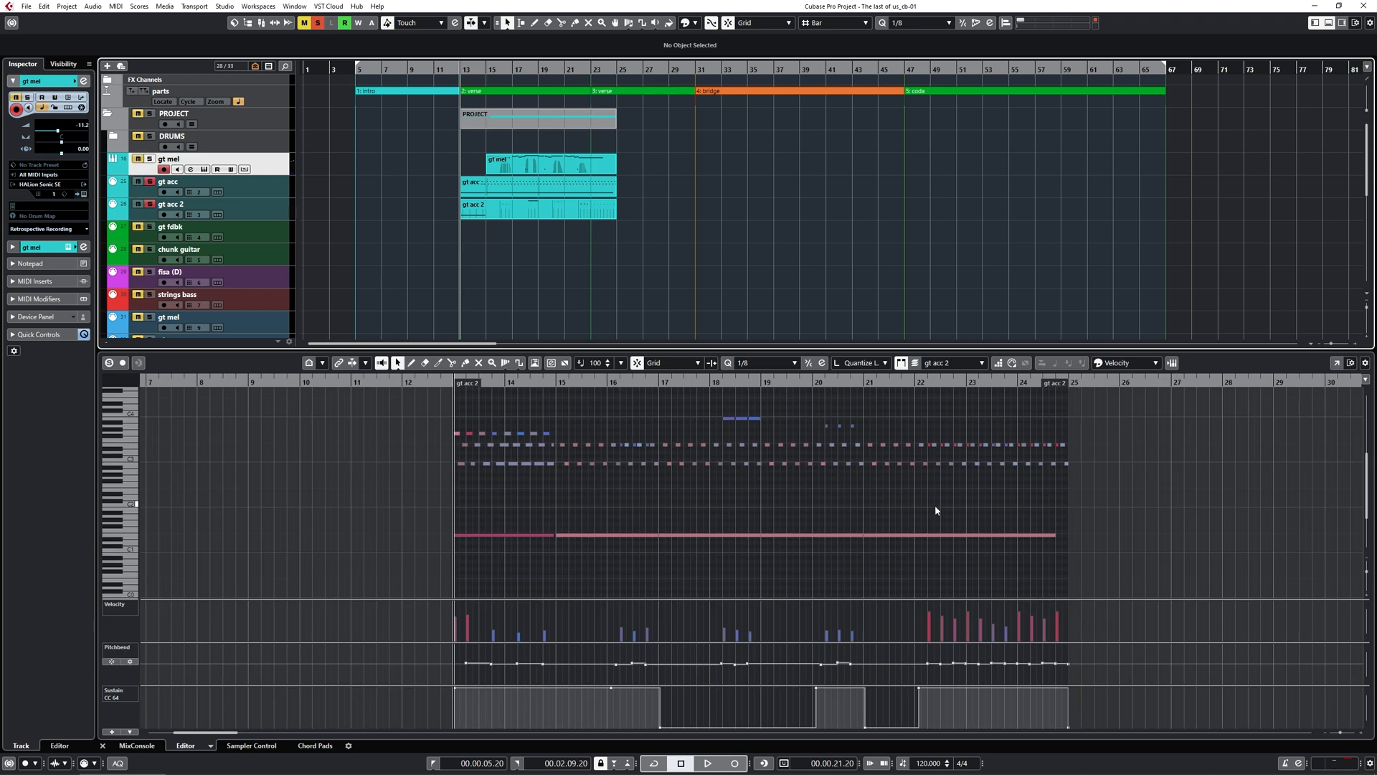
pyautogui.press('space')
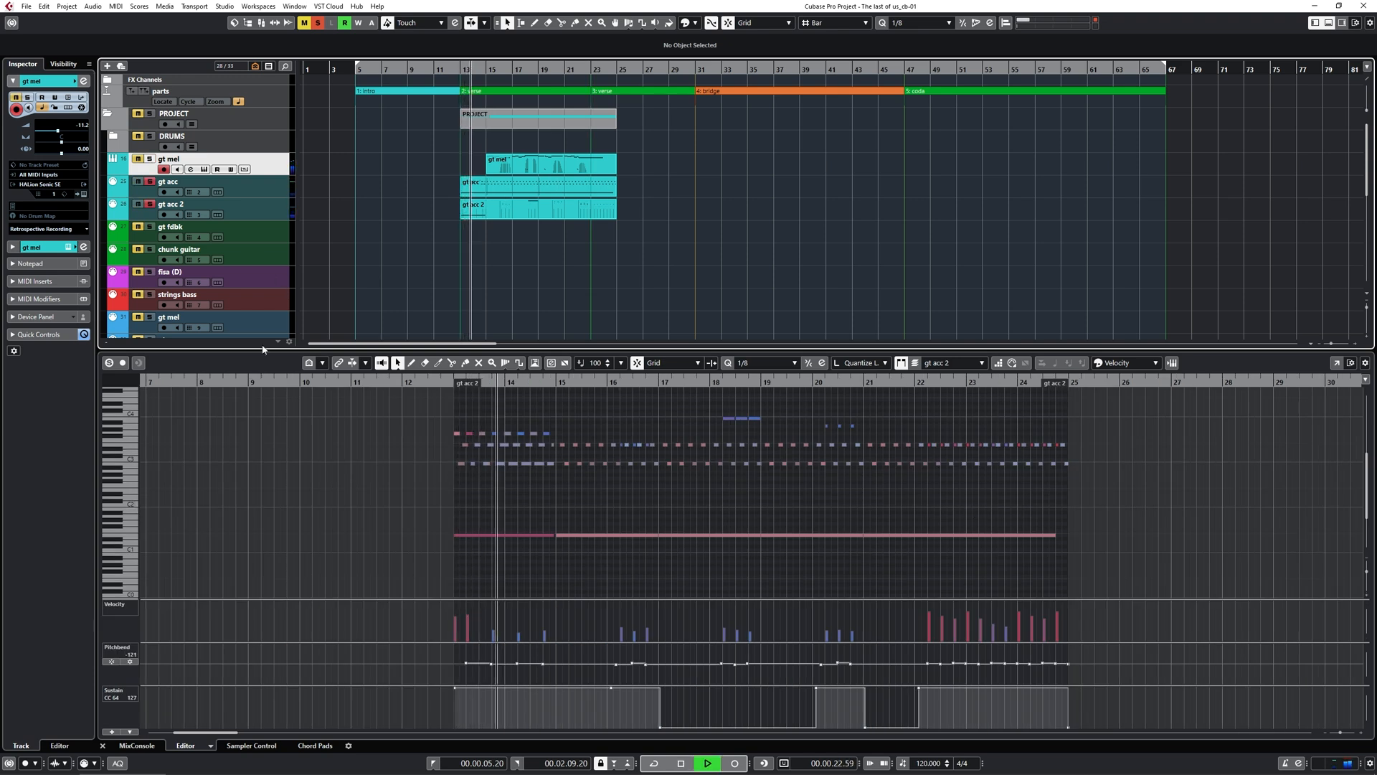
pyautogui.press('space')
pyautogui.press('KP_0')
pyautogui.press('space')
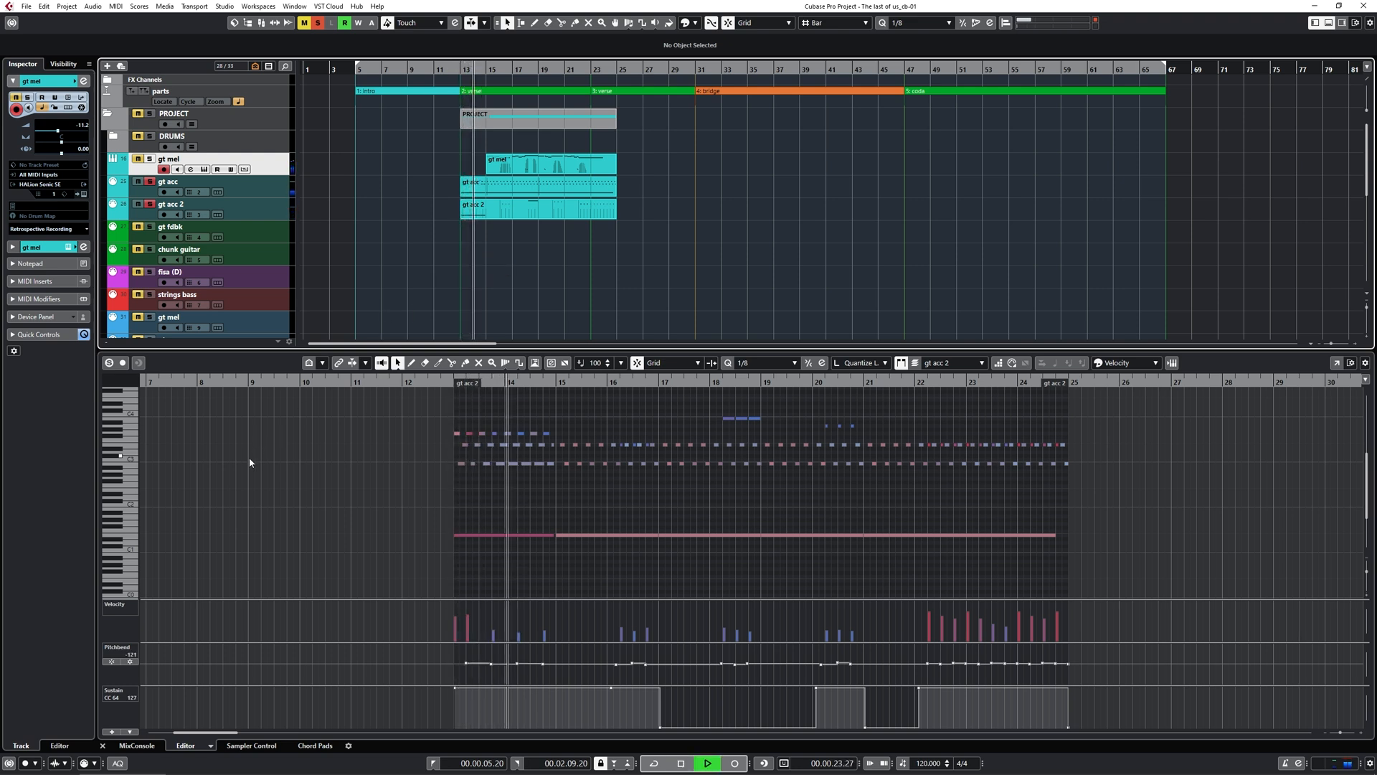
pyautogui.click(522, 213)
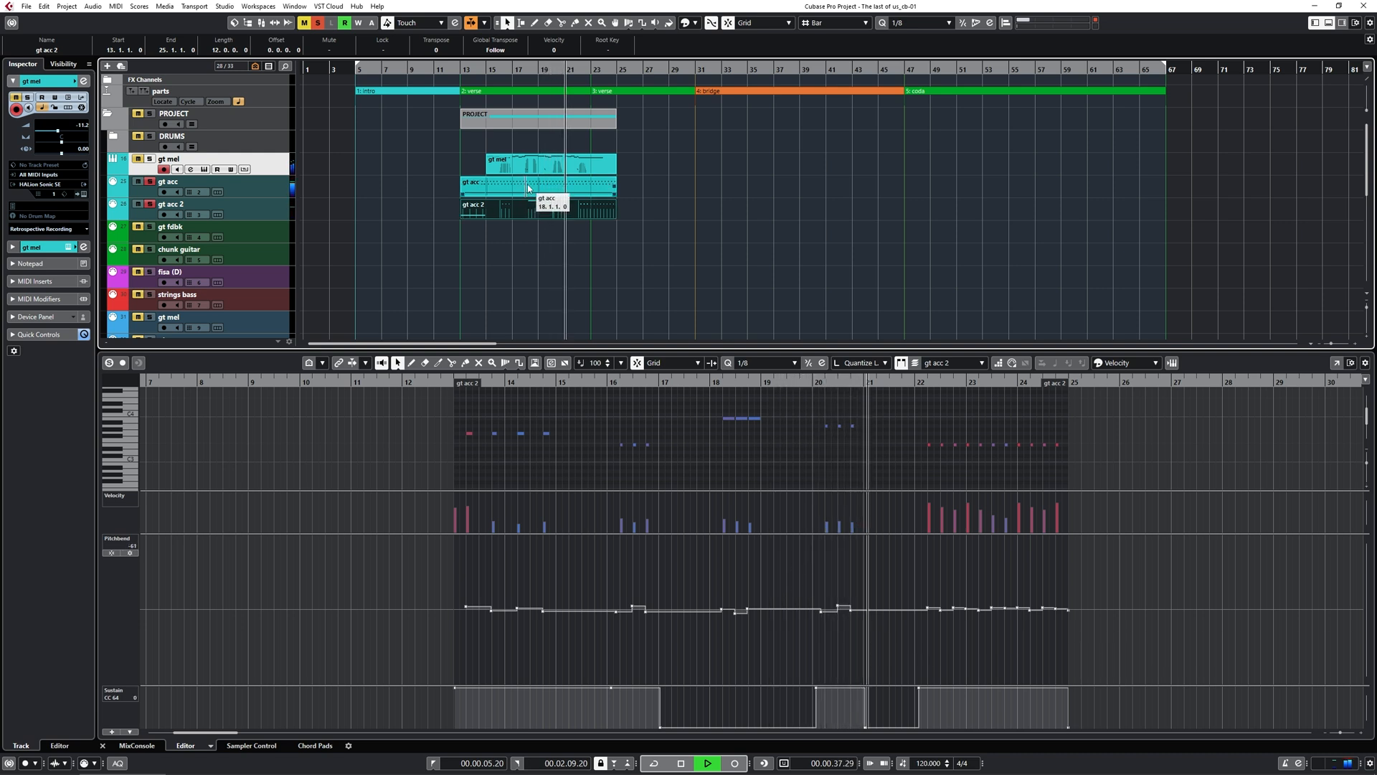
pyautogui.click(528, 186)
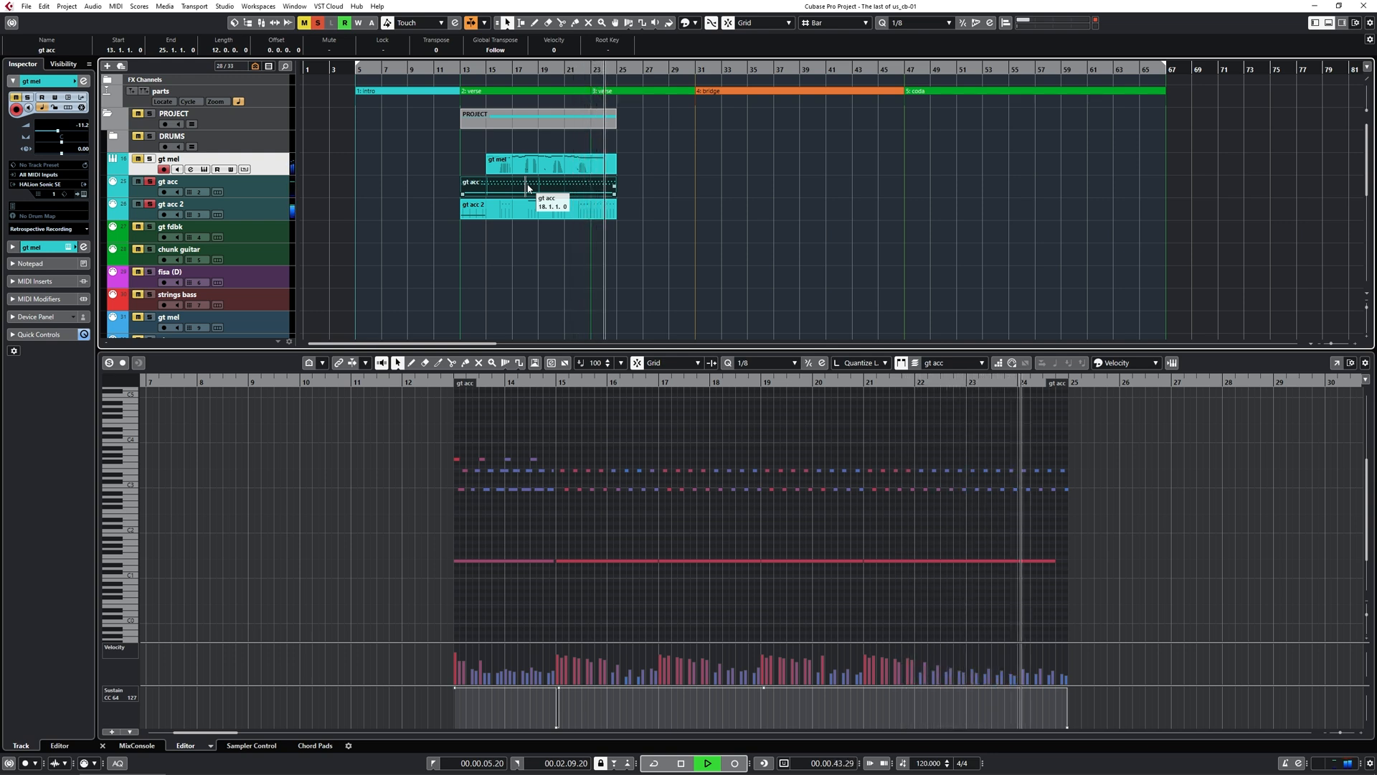
pyautogui.press('space')
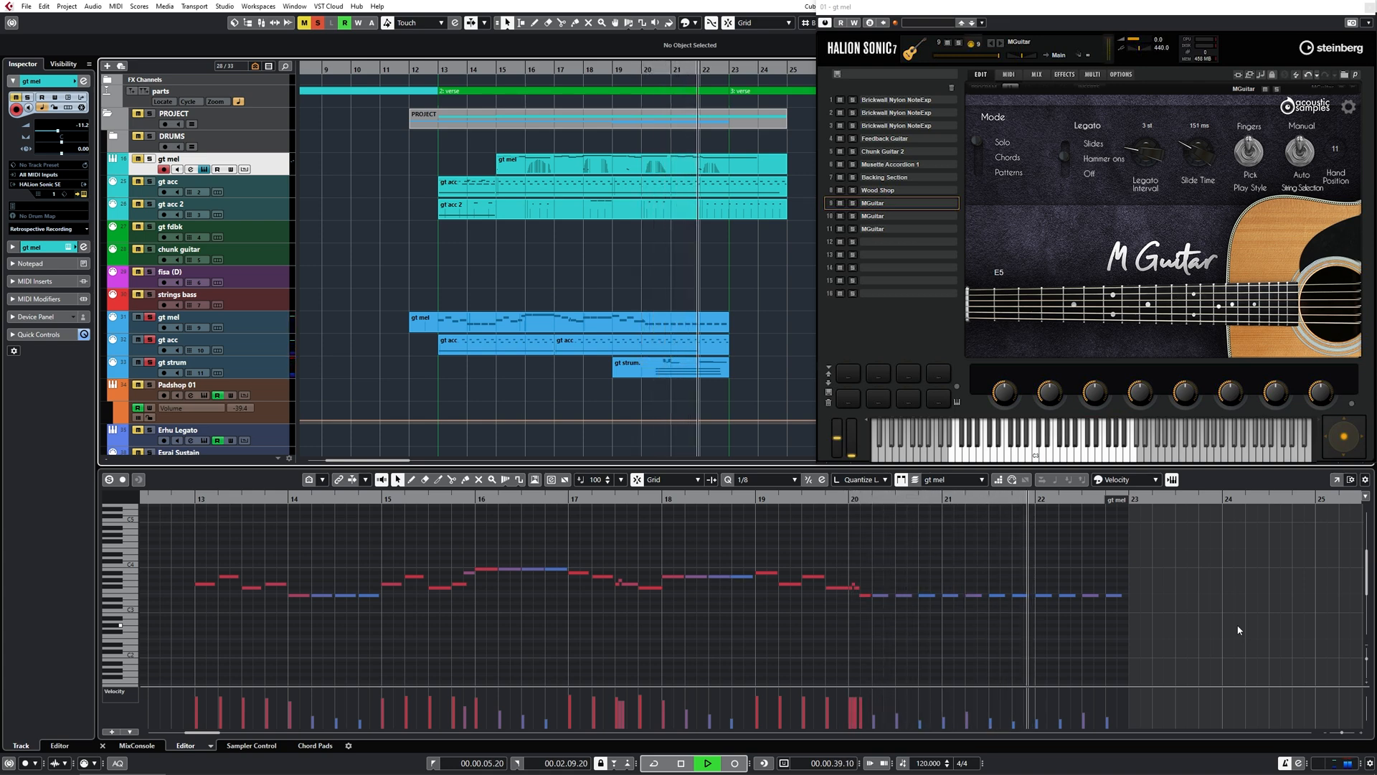
pyautogui.press('space')
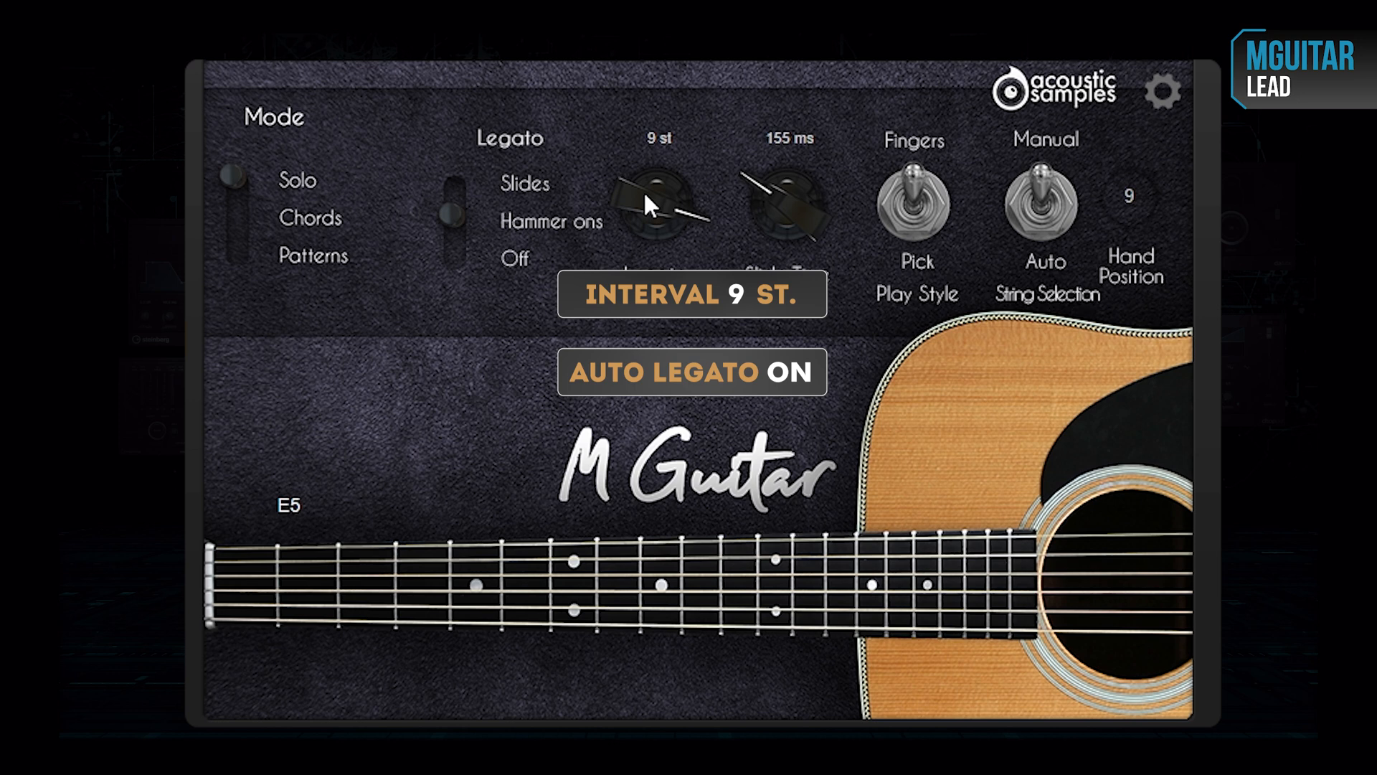
# Adjust the MGuitar legato interval, raise the slide time to 500 ms and bring it back to 201 ms
pyautogui.moveTo(642, 202); pyautogui.dragTo(640, 178)
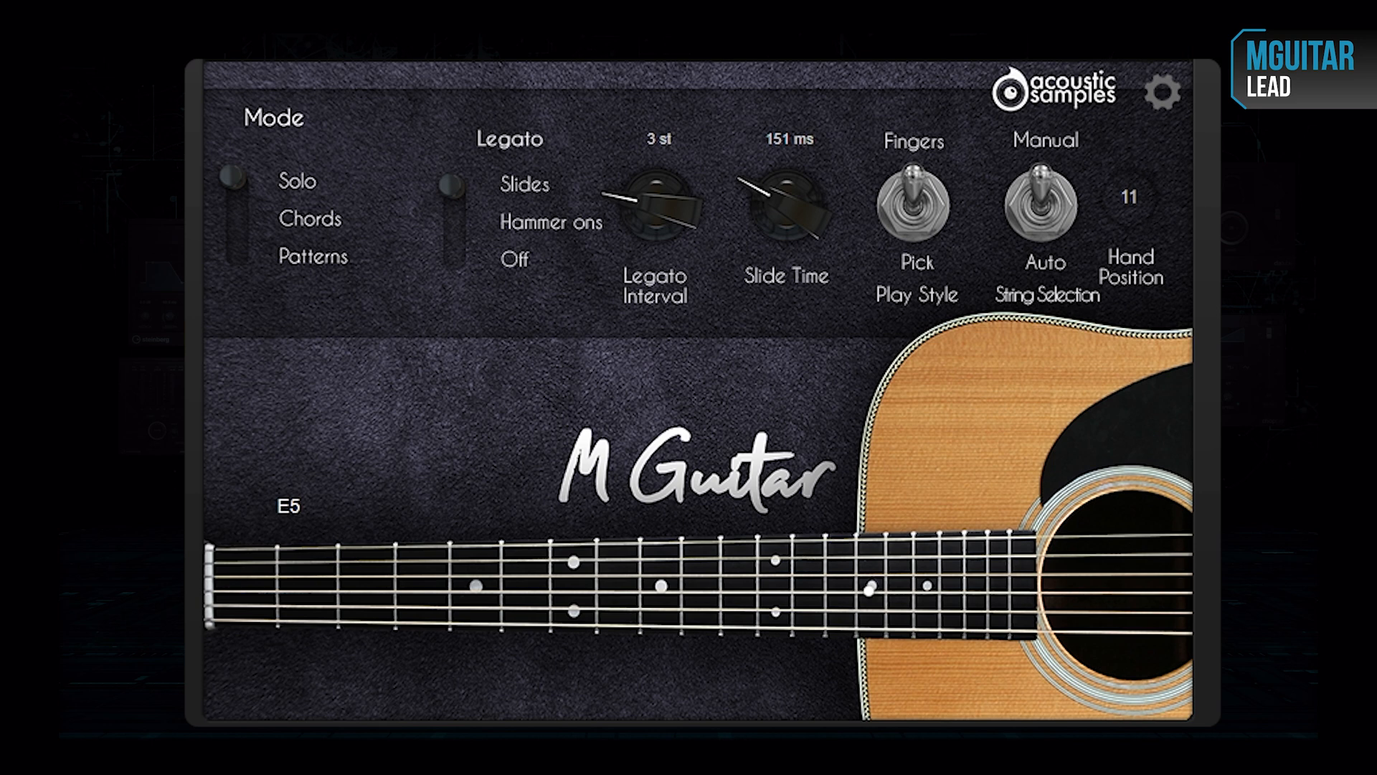
pyautogui.rightClick(465, 227)
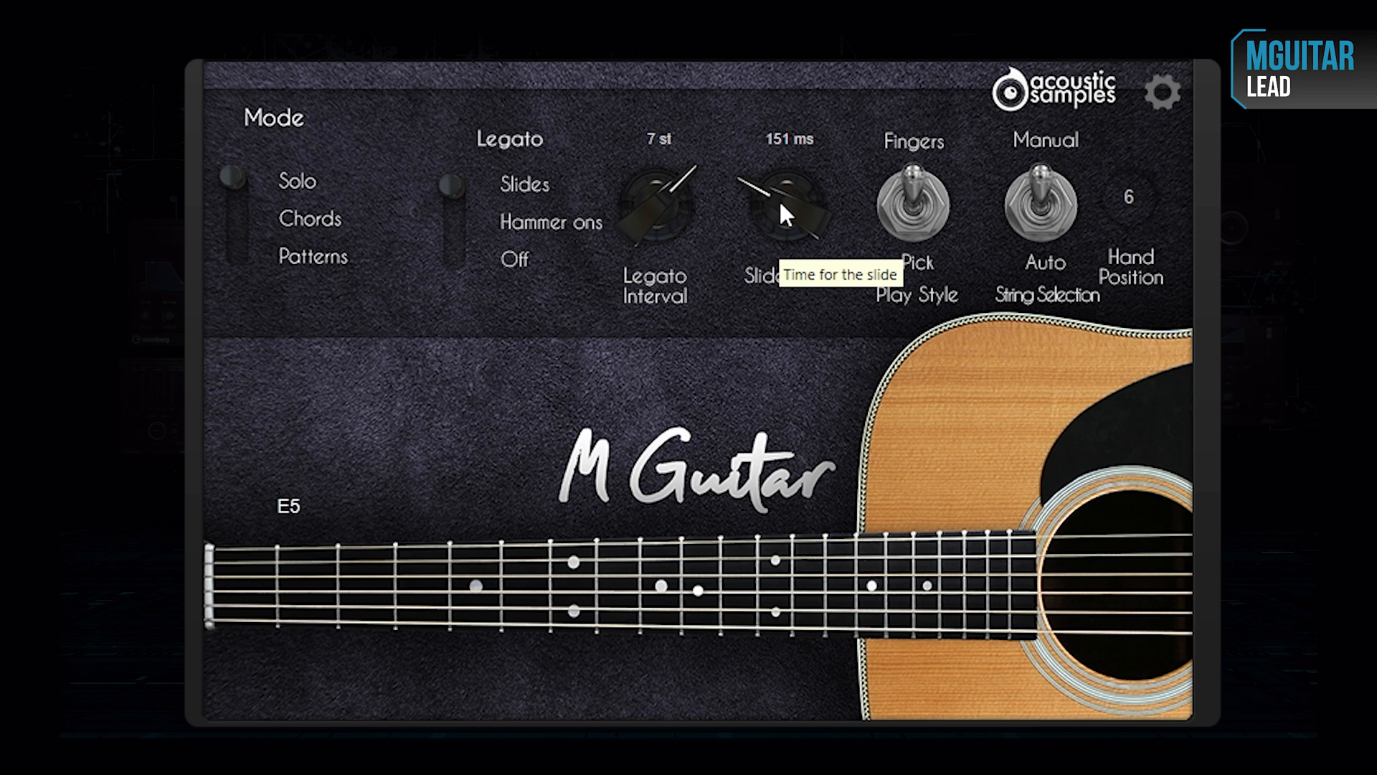
pyautogui.moveTo(781, 200); pyautogui.dragTo(791, 110)
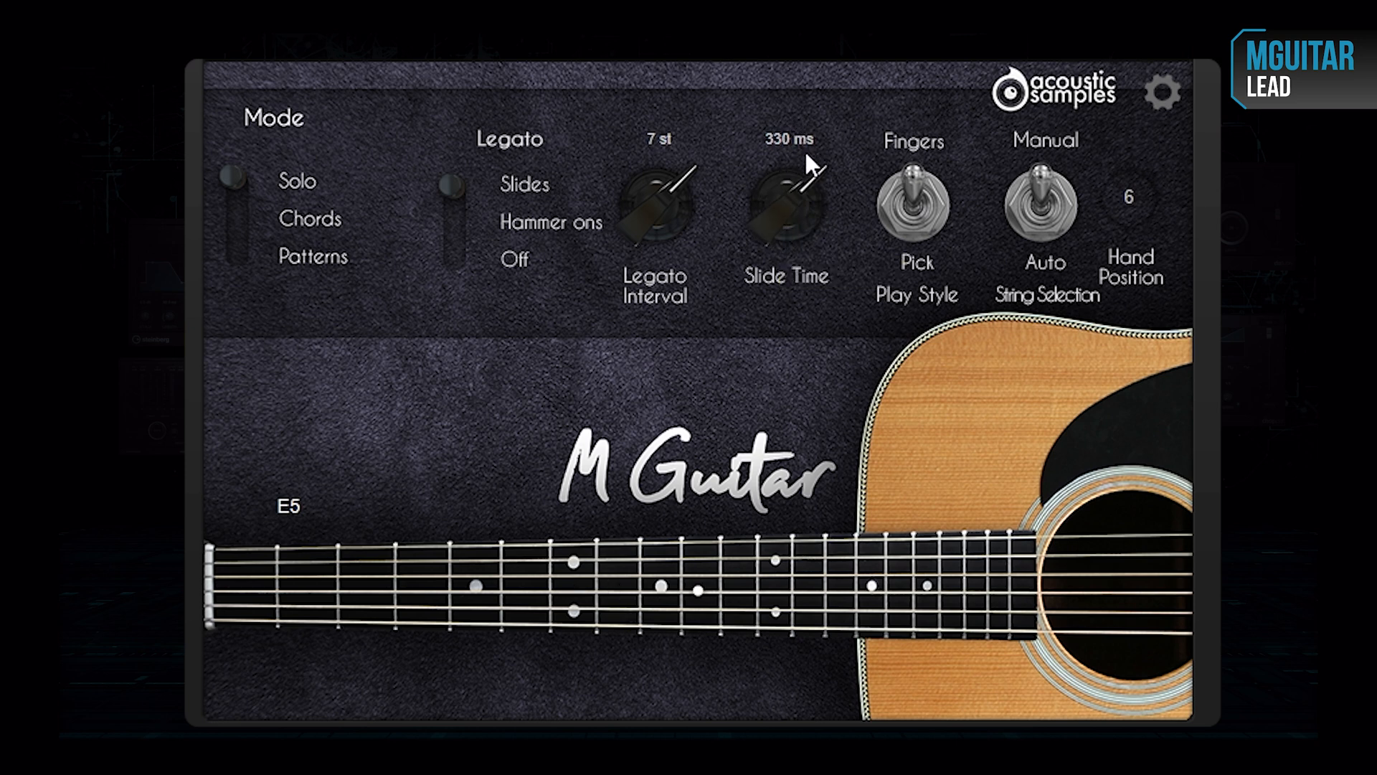
pyautogui.moveTo(805, 196); pyautogui.dragTo(804, 99)
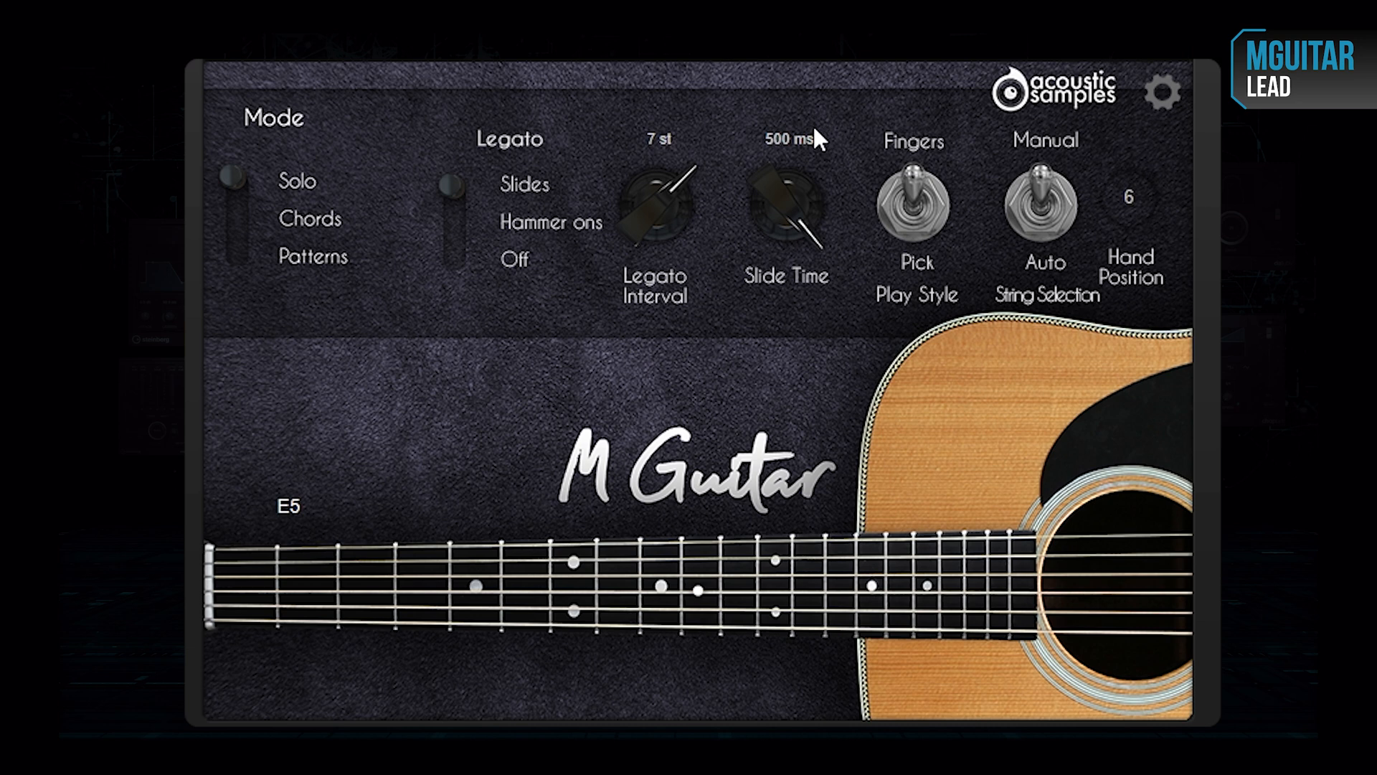
pyautogui.moveTo(785, 196); pyautogui.dragTo(746, 380)
# Look at the automation and CC assignment options of the legato interval, the legato mode and the string selection switch
pyautogui.rightClick(667, 209)
pyautogui.rightClick(463, 227)
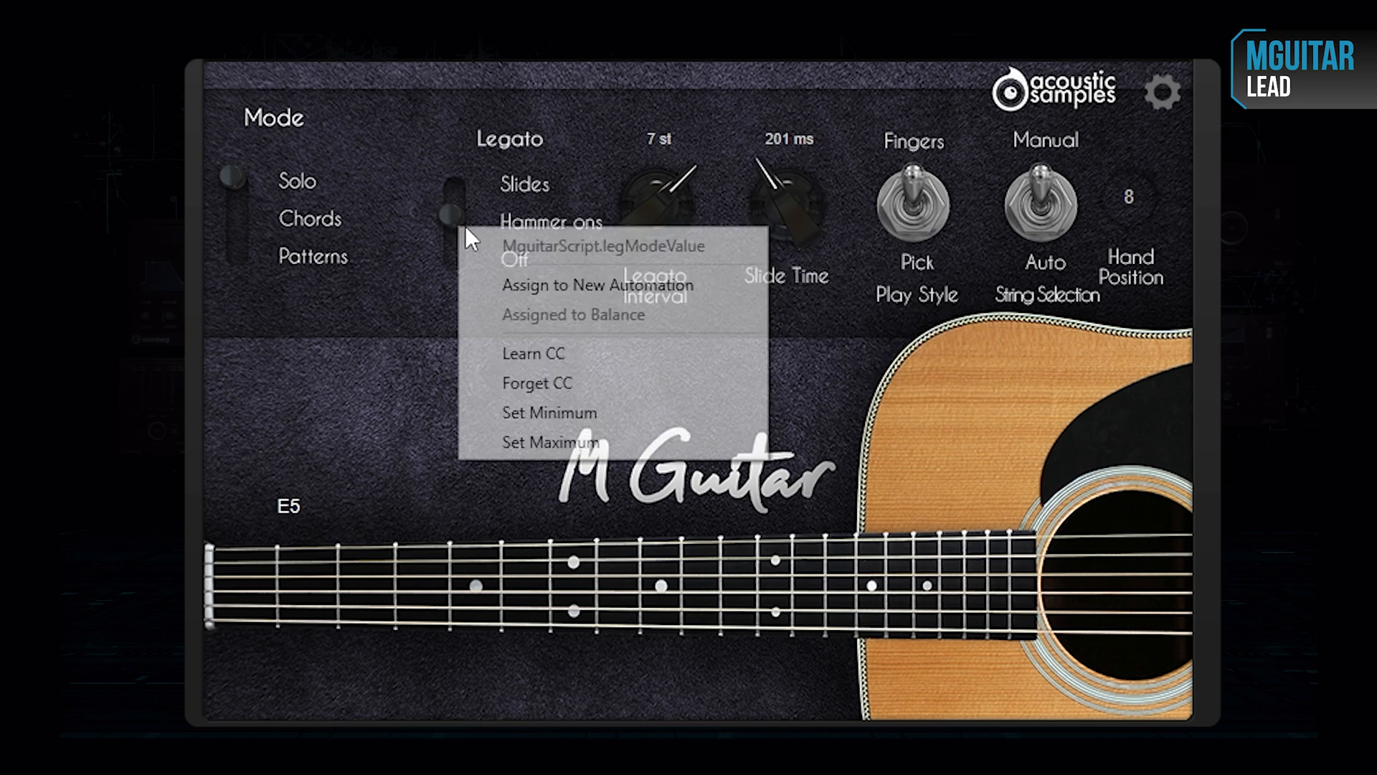
pyautogui.rightClick(1049, 207)
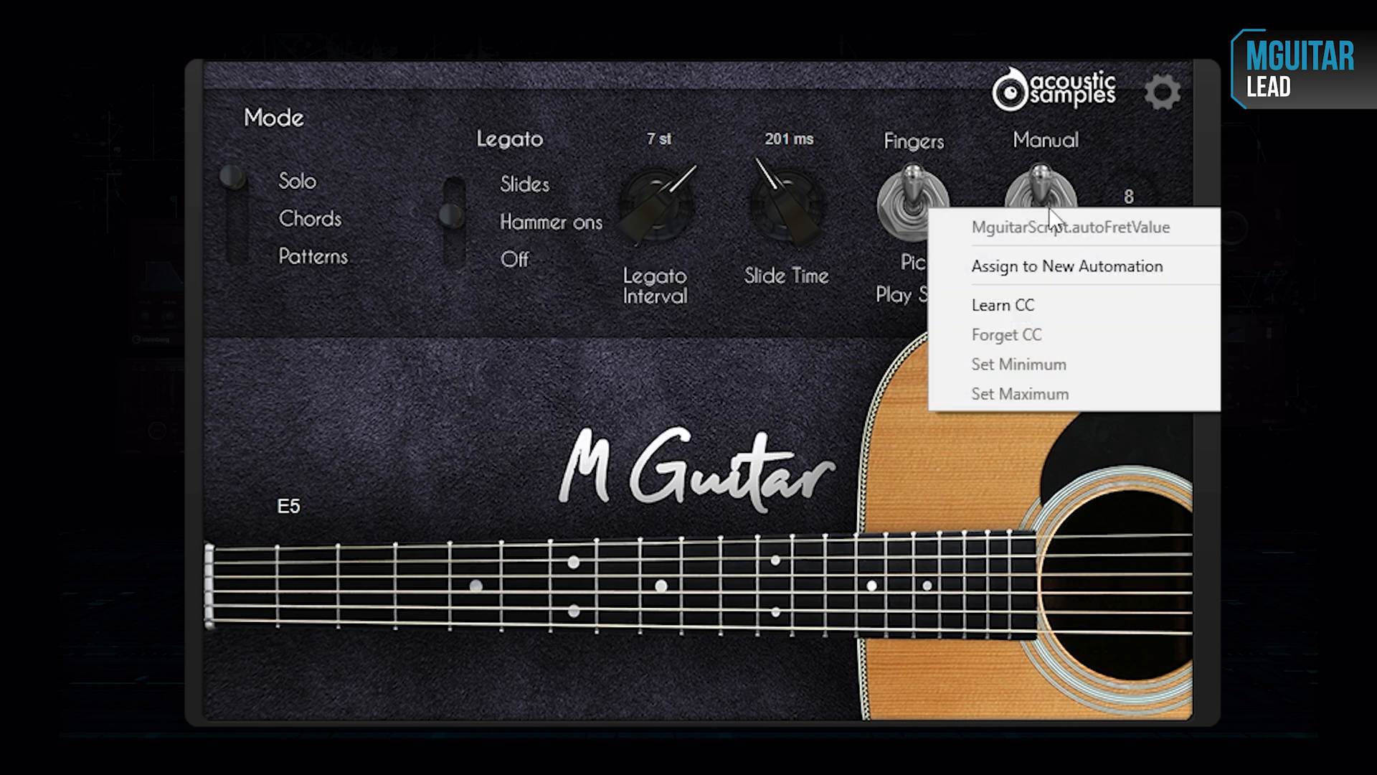
pyautogui.click(664, 371)
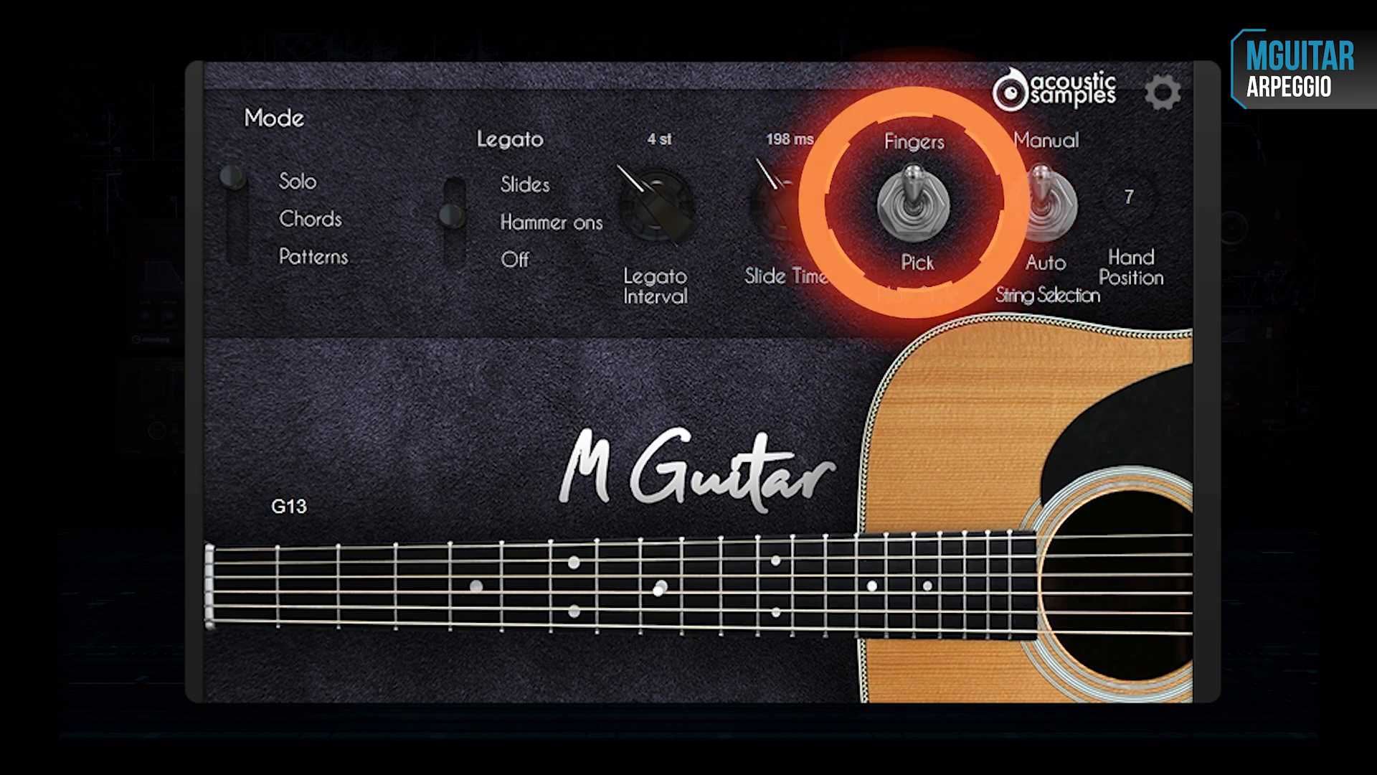
# Open the MGuitar settings, try the MIDI Sensitivity range and set it to about its middle position
pyautogui.click(1162, 94)
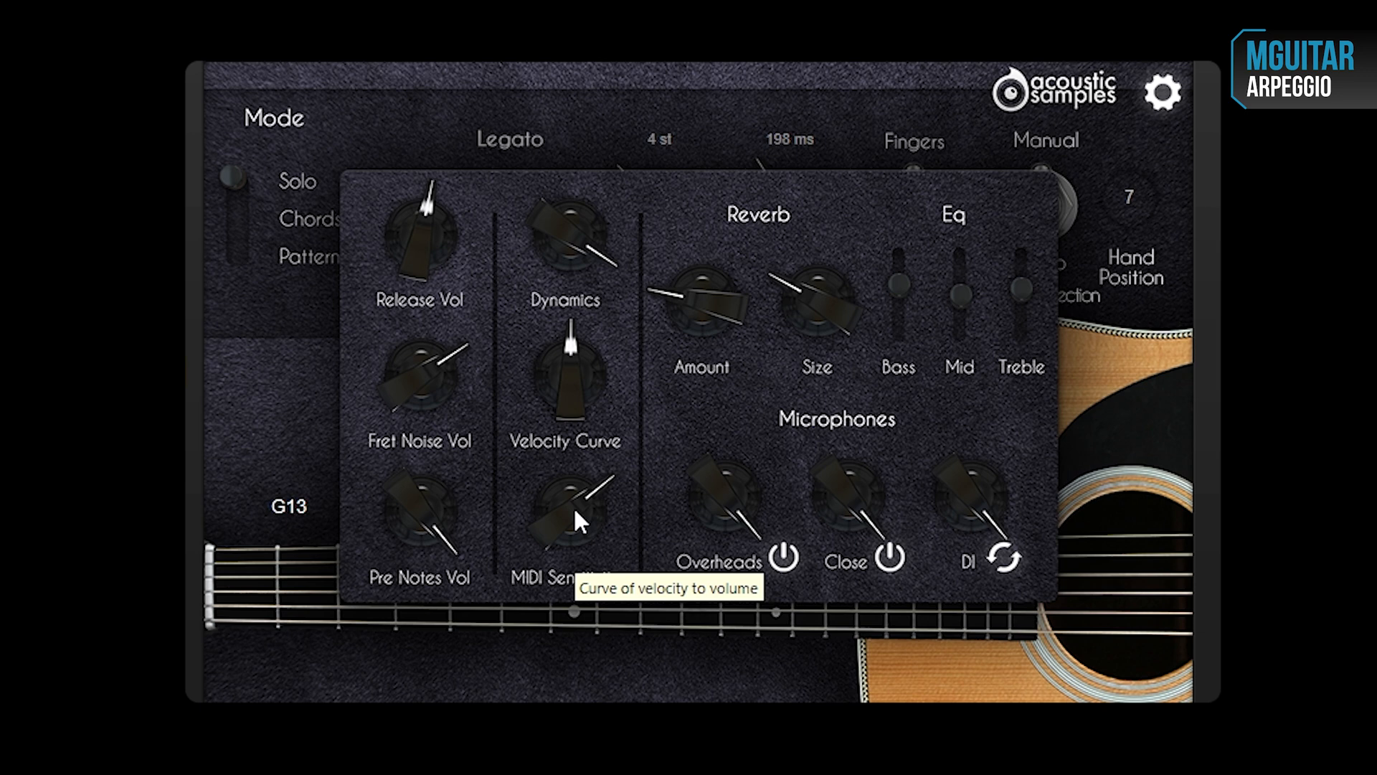
pyautogui.moveTo(575, 509); pyautogui.dragTo(571, 595)
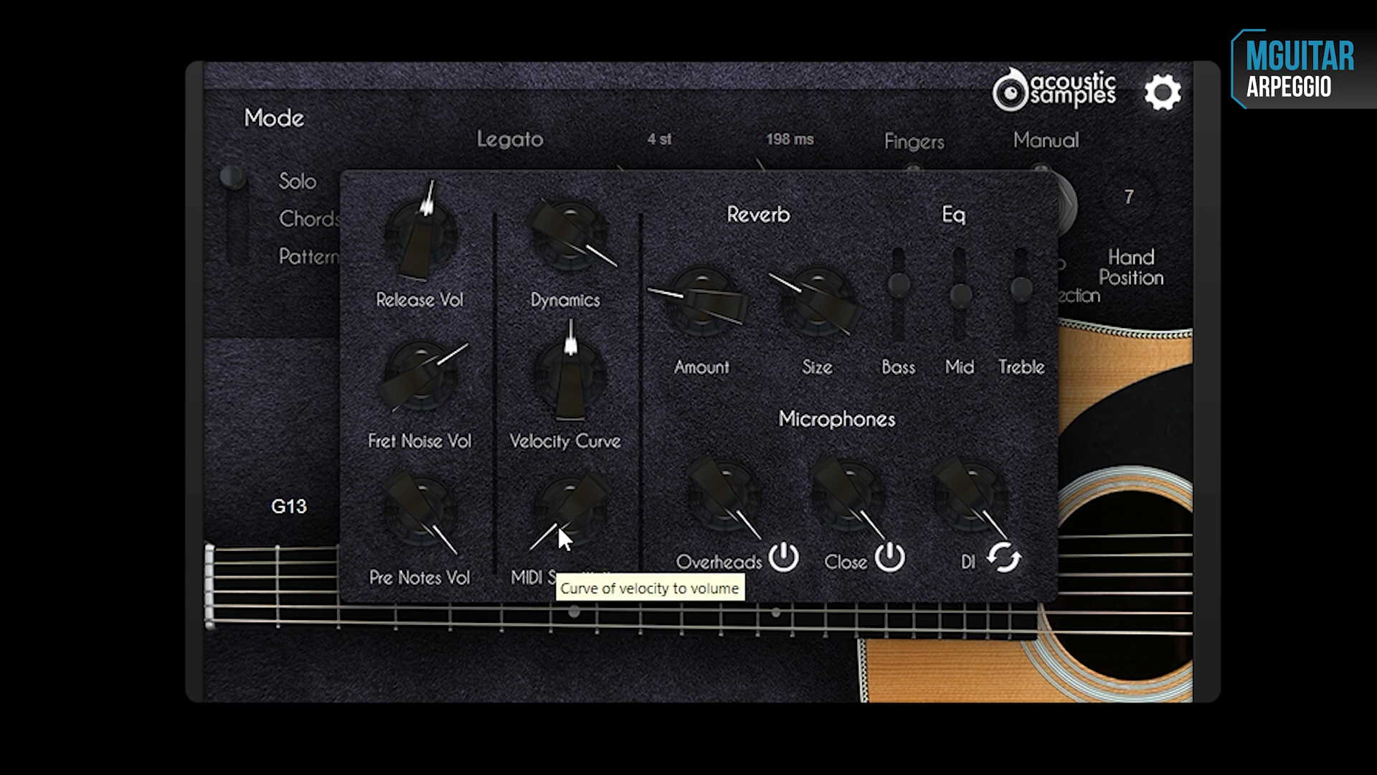
pyautogui.moveTo(559, 531); pyautogui.dragTo(586, 391)
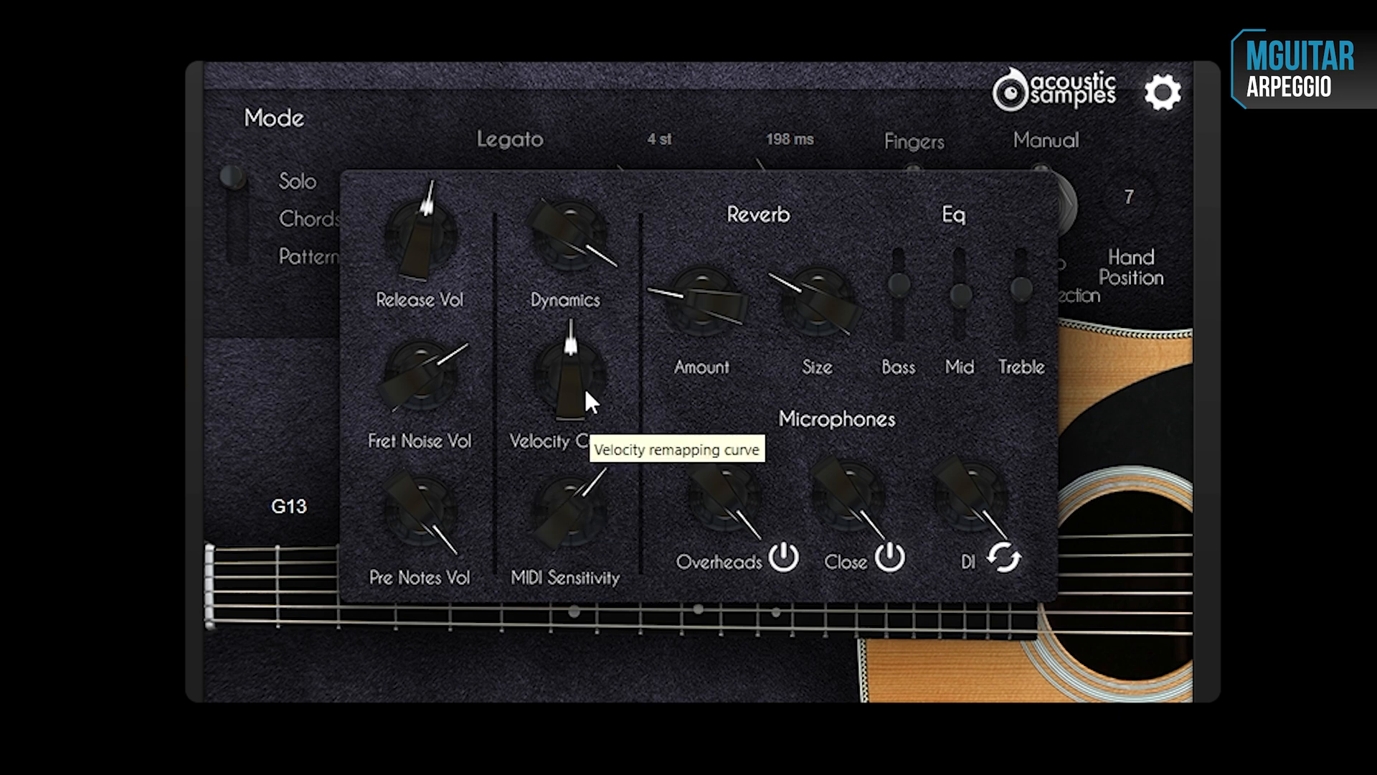
pyautogui.moveTo(584, 386); pyautogui.dragTo(584, 388)
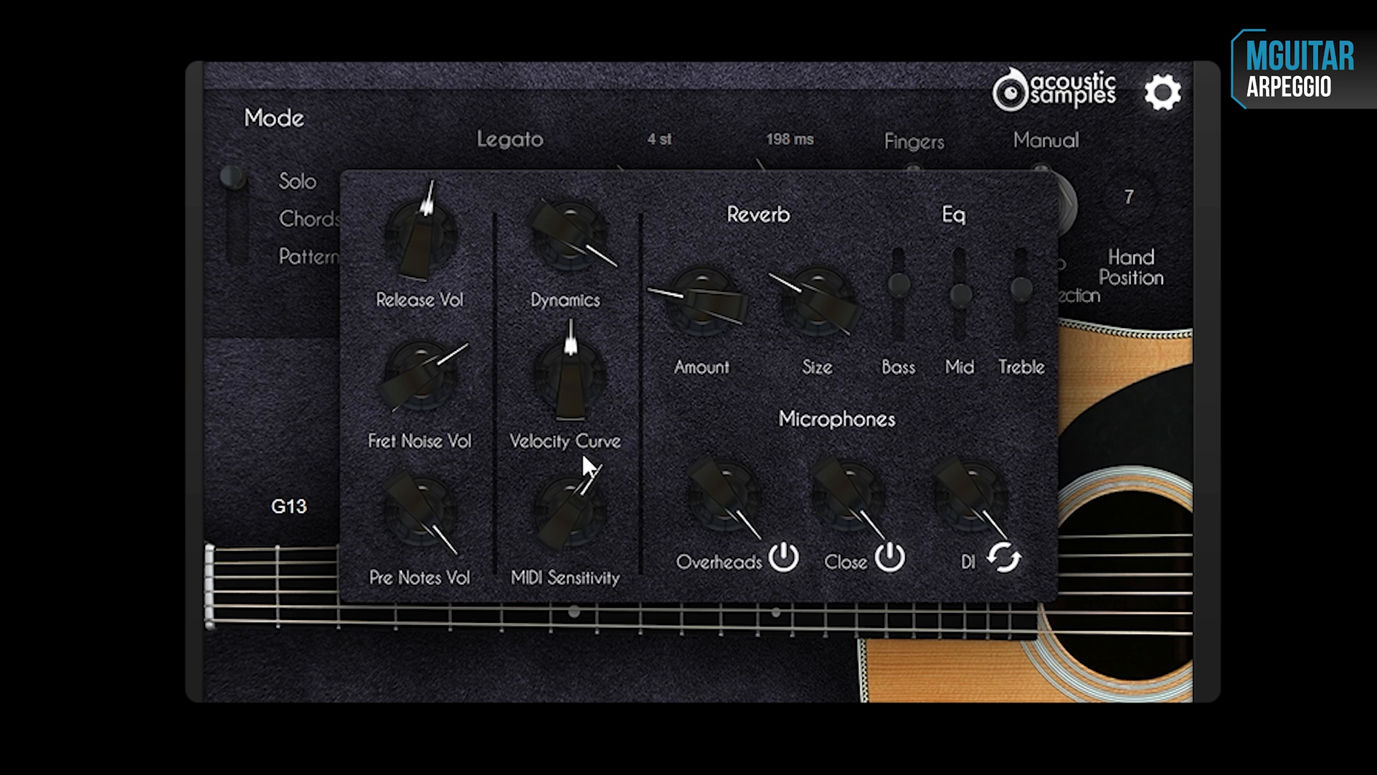
pyautogui.moveTo(576, 500); pyautogui.dragTo(587, 549)
pyautogui.moveTo(587, 550); pyautogui.dragTo(787, 599)
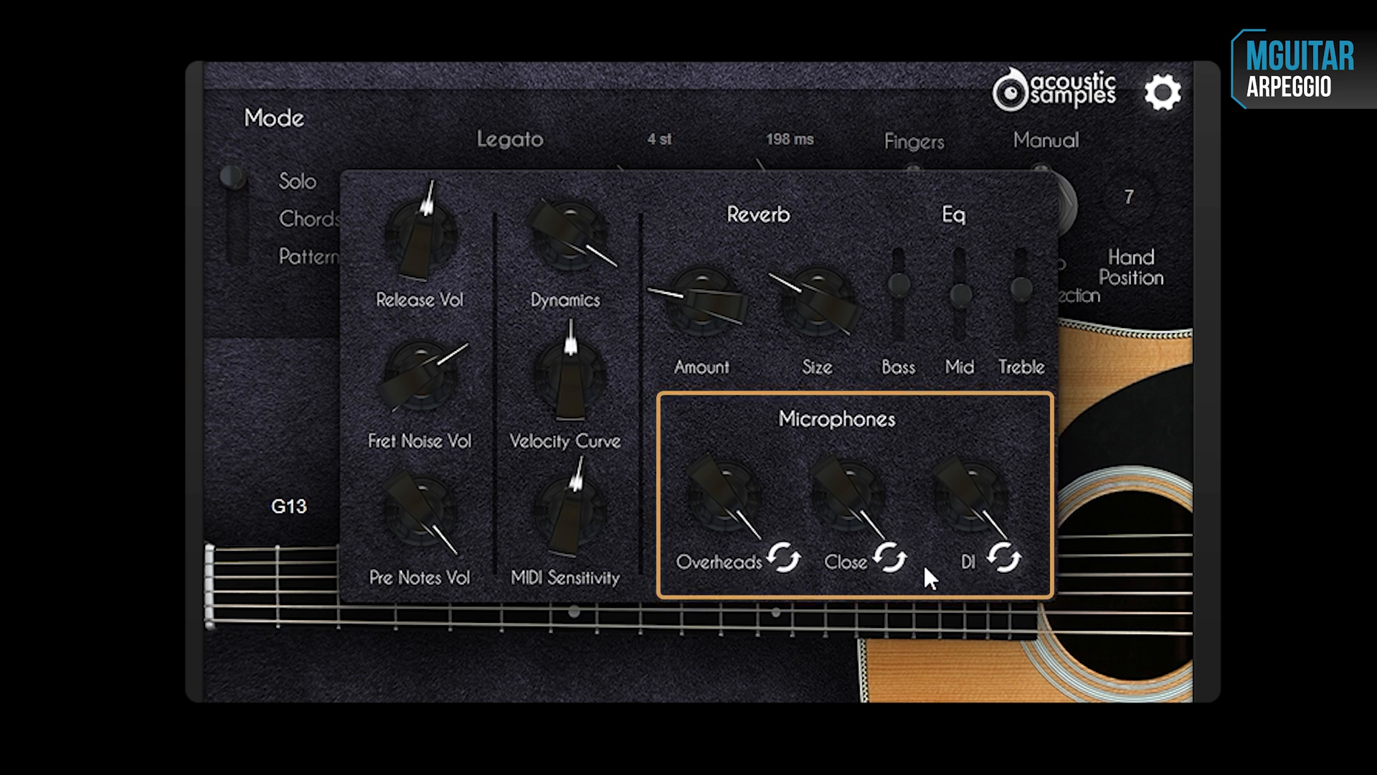
# Toggle the Overheads and Close microphones to load their samples
pyautogui.click(783, 553)
pyautogui.click(890, 558)
pyautogui.click(787, 555)
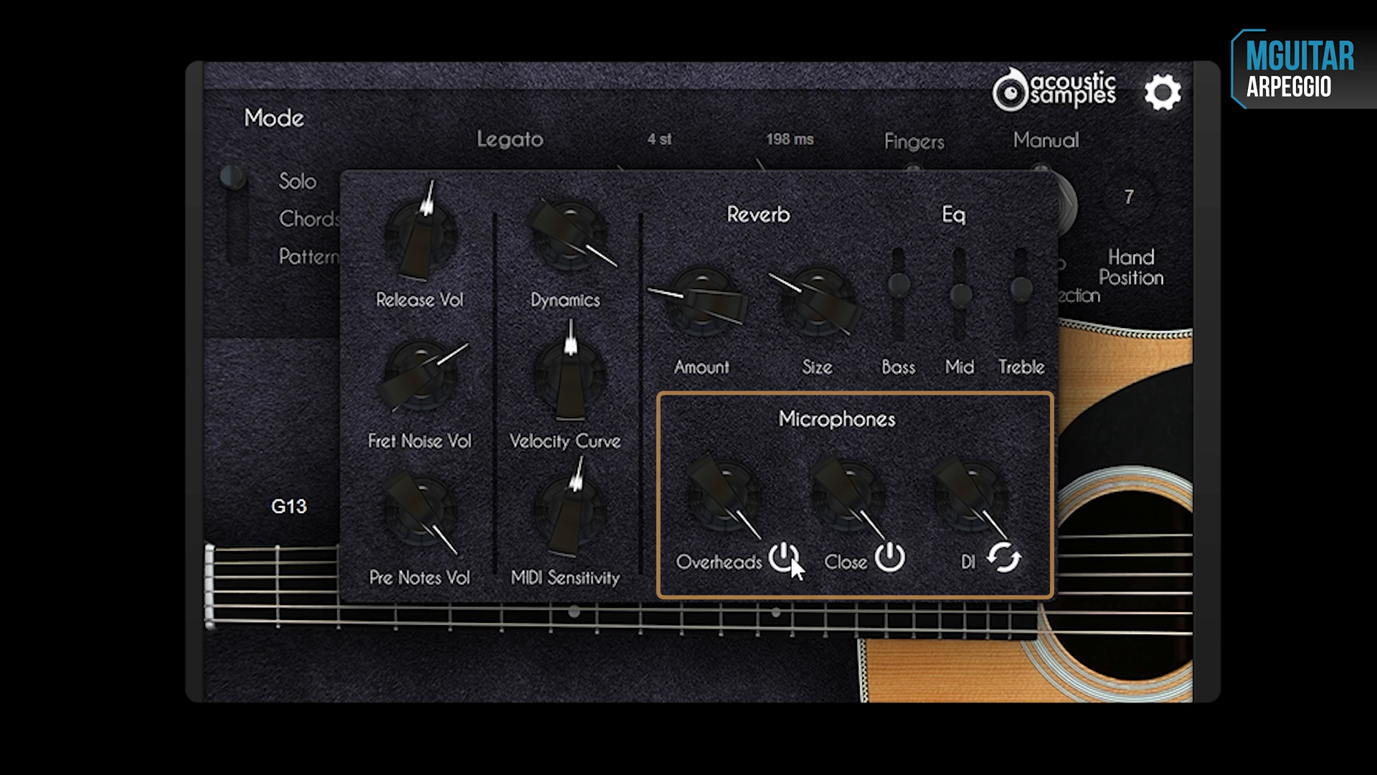
pyautogui.click(890, 557)
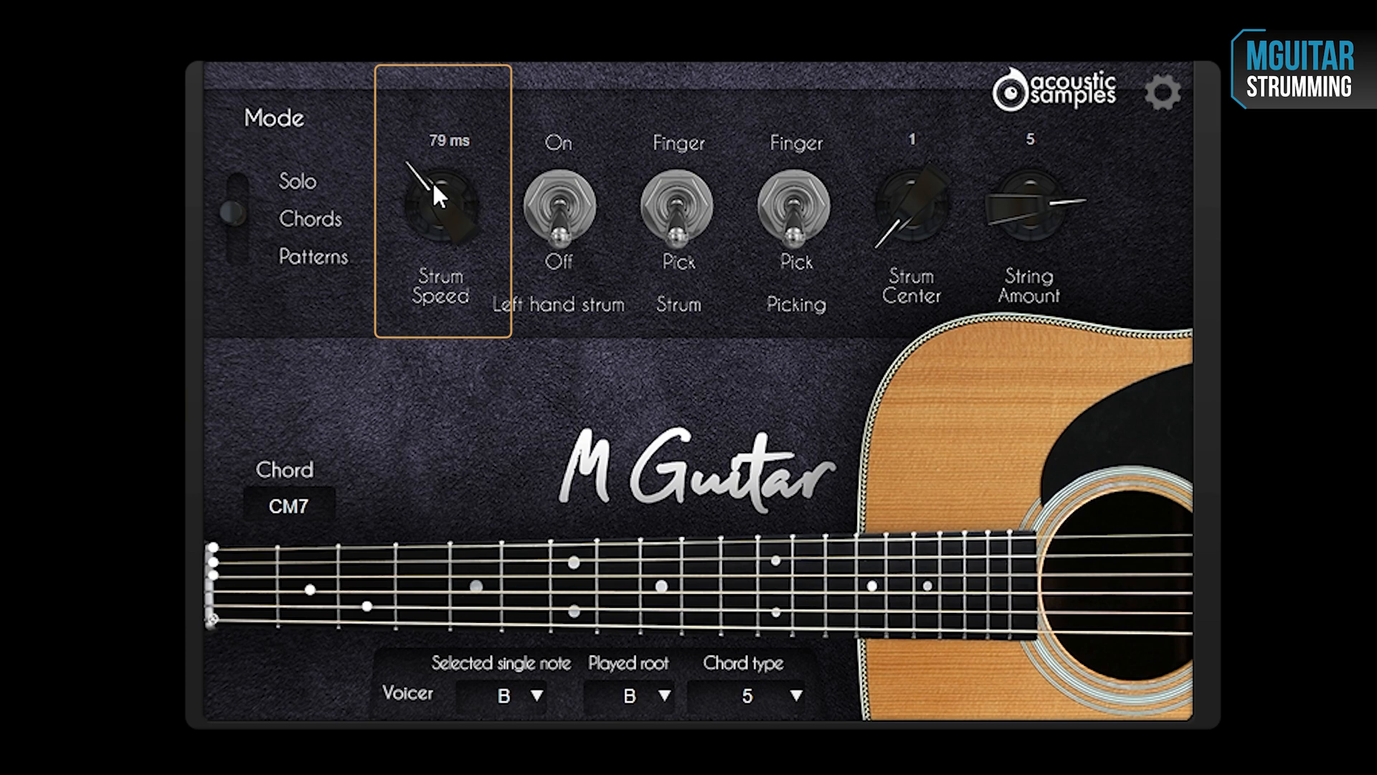
# Raise the strum speed to 200 ms and lower it again, and set the string amount to 5
pyautogui.moveTo(433, 184); pyautogui.dragTo(474, 61)
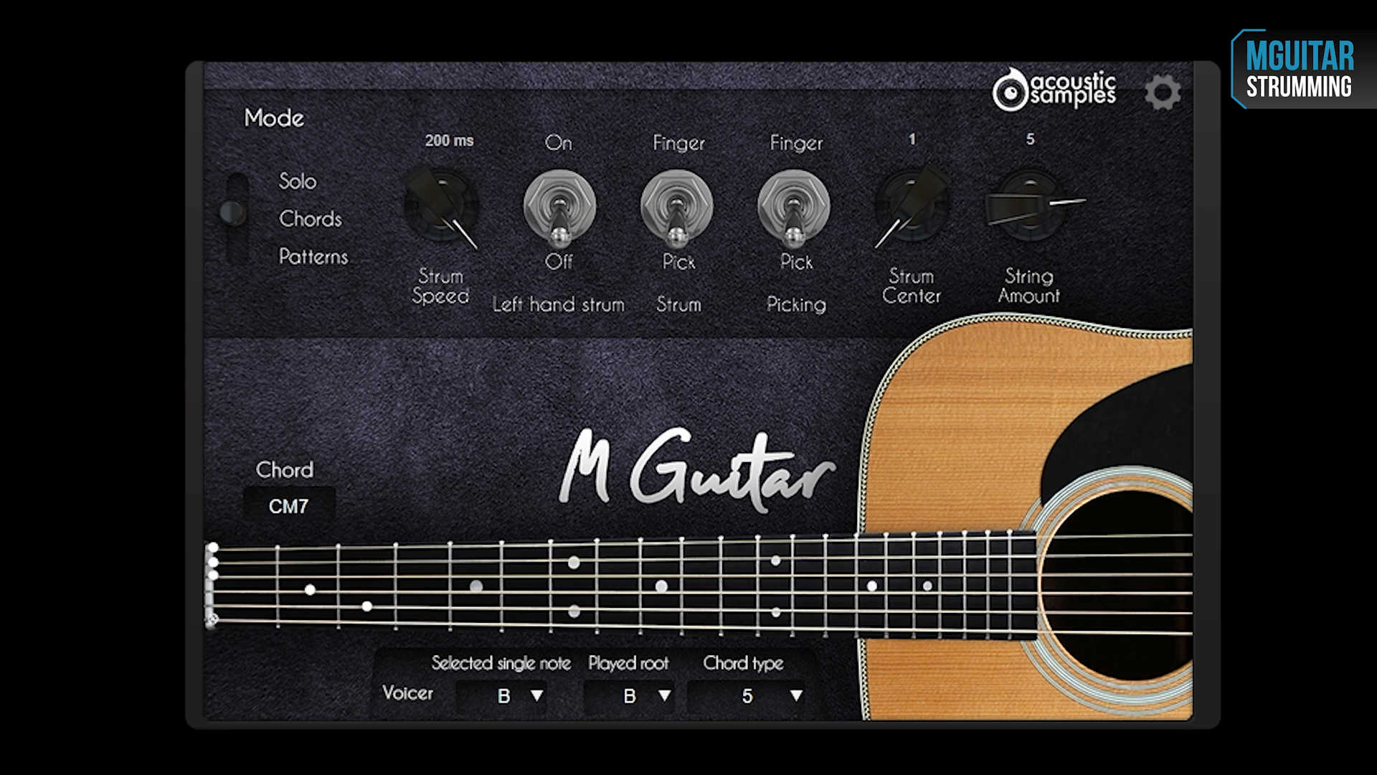
pyautogui.moveTo(474, 60); pyautogui.dragTo(477, 257)
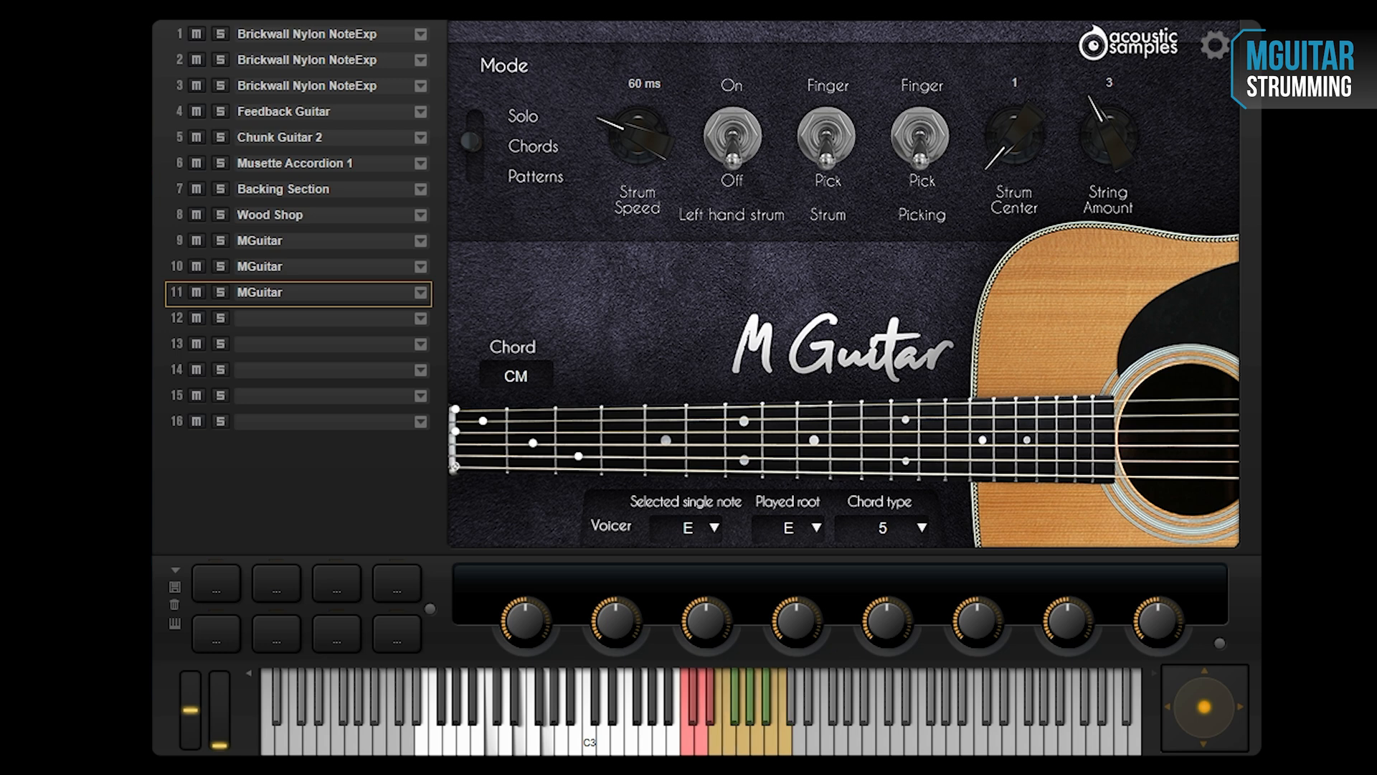
pyautogui.moveTo(1109, 136); pyautogui.dragTo(1100, 216)
pyautogui.moveTo(1130, 90); pyautogui.dragTo(1163, 21)
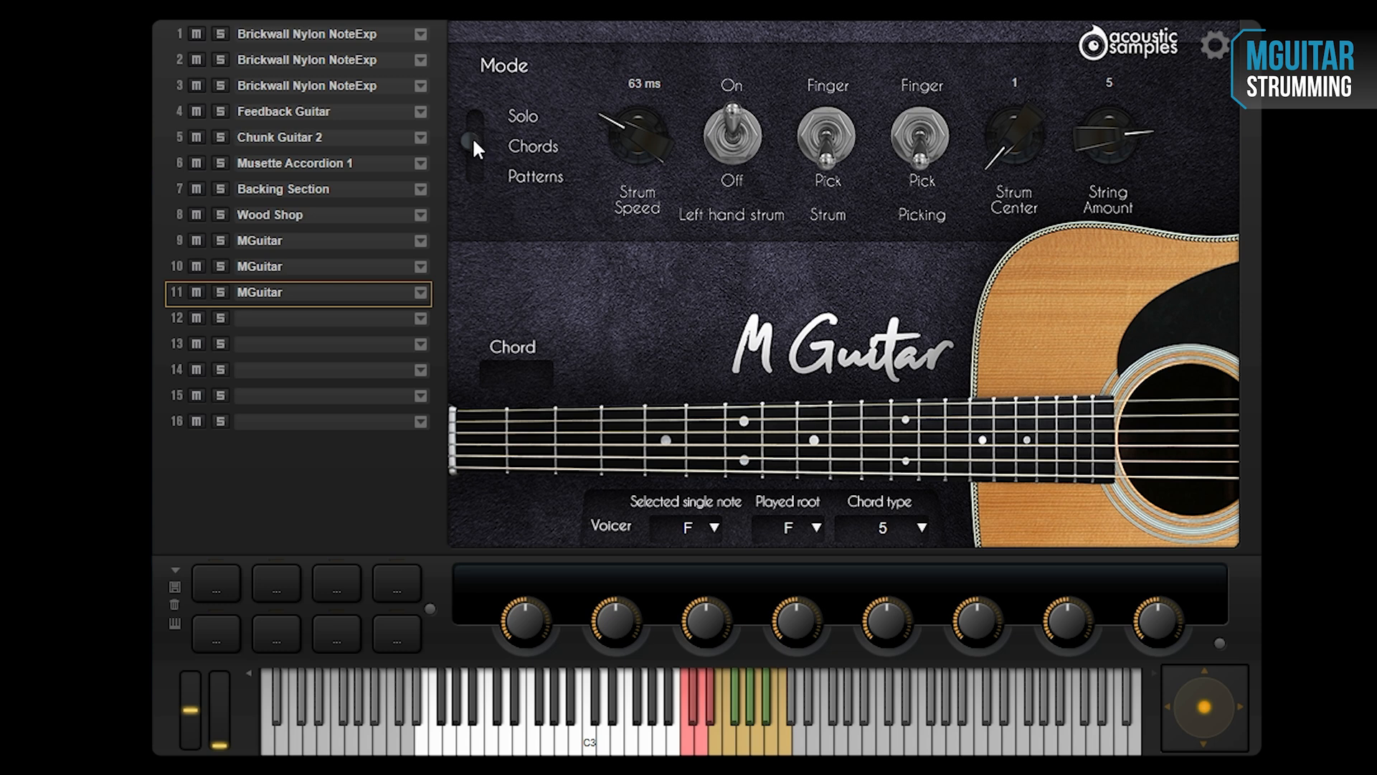
# Switch MGuitar to Patterns mode and browse the strumming pattern genres from Blues to Pop for a pattern selection key
pyautogui.moveTo(474, 141); pyautogui.dragTo(471, 181)
pyautogui.click(744, 284)
pyautogui.moveTo(766, 311)
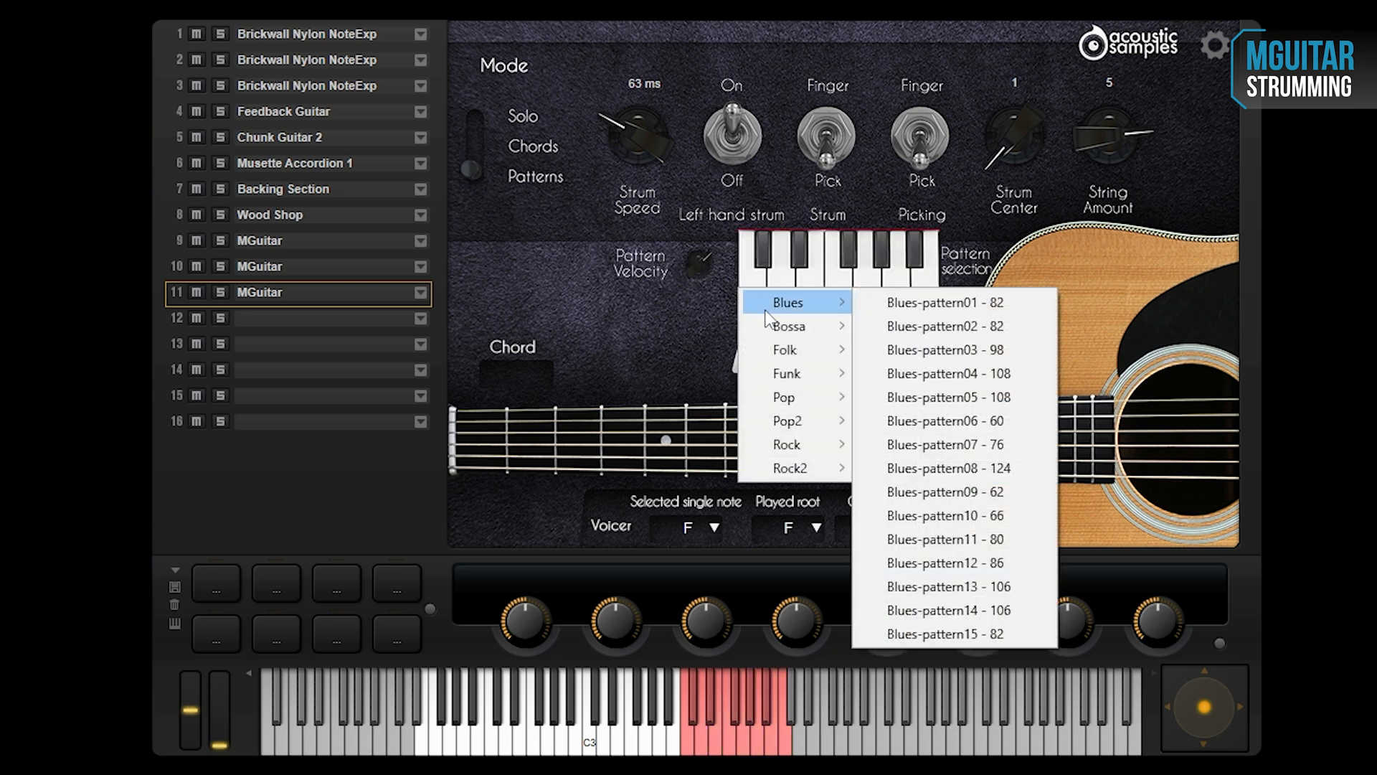
pyautogui.moveTo(776, 351)
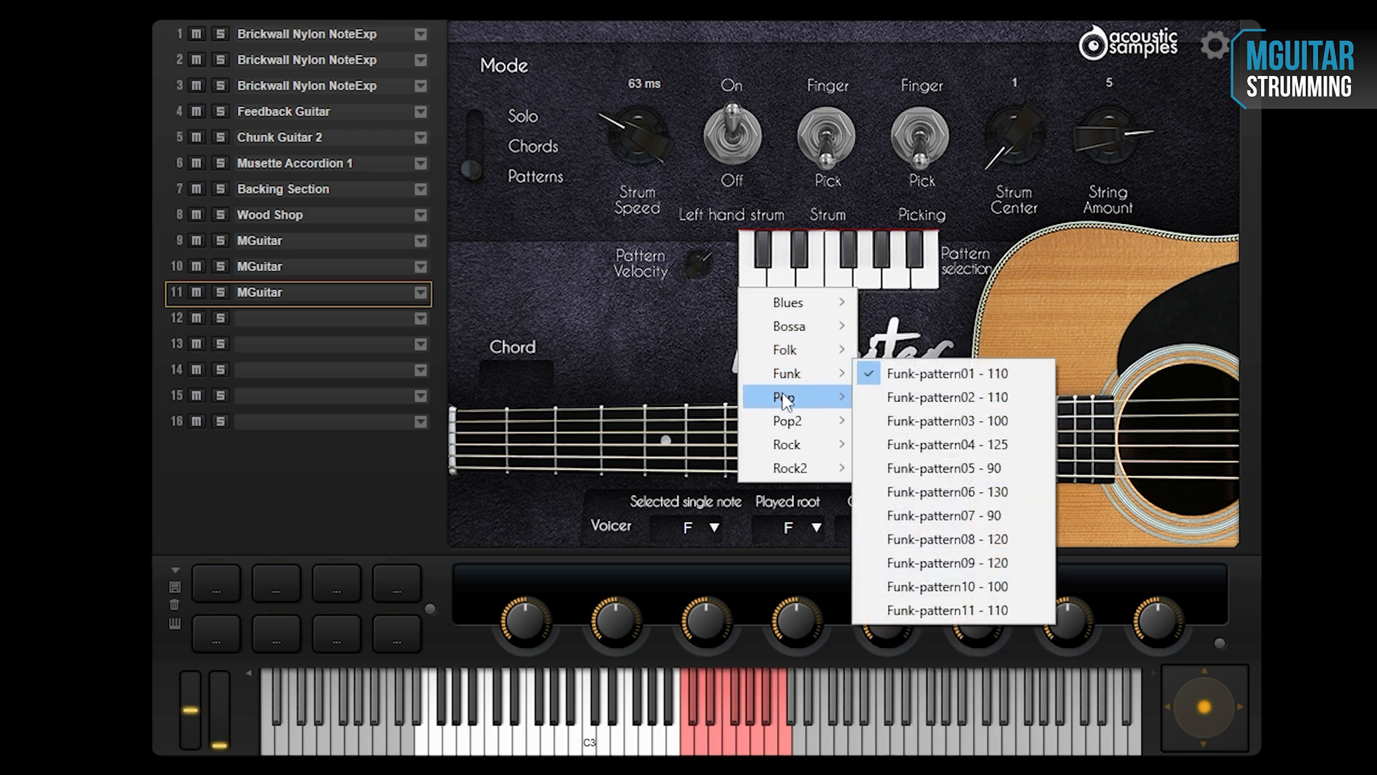
pyautogui.moveTo(784, 397)
pyautogui.click(652, 371)
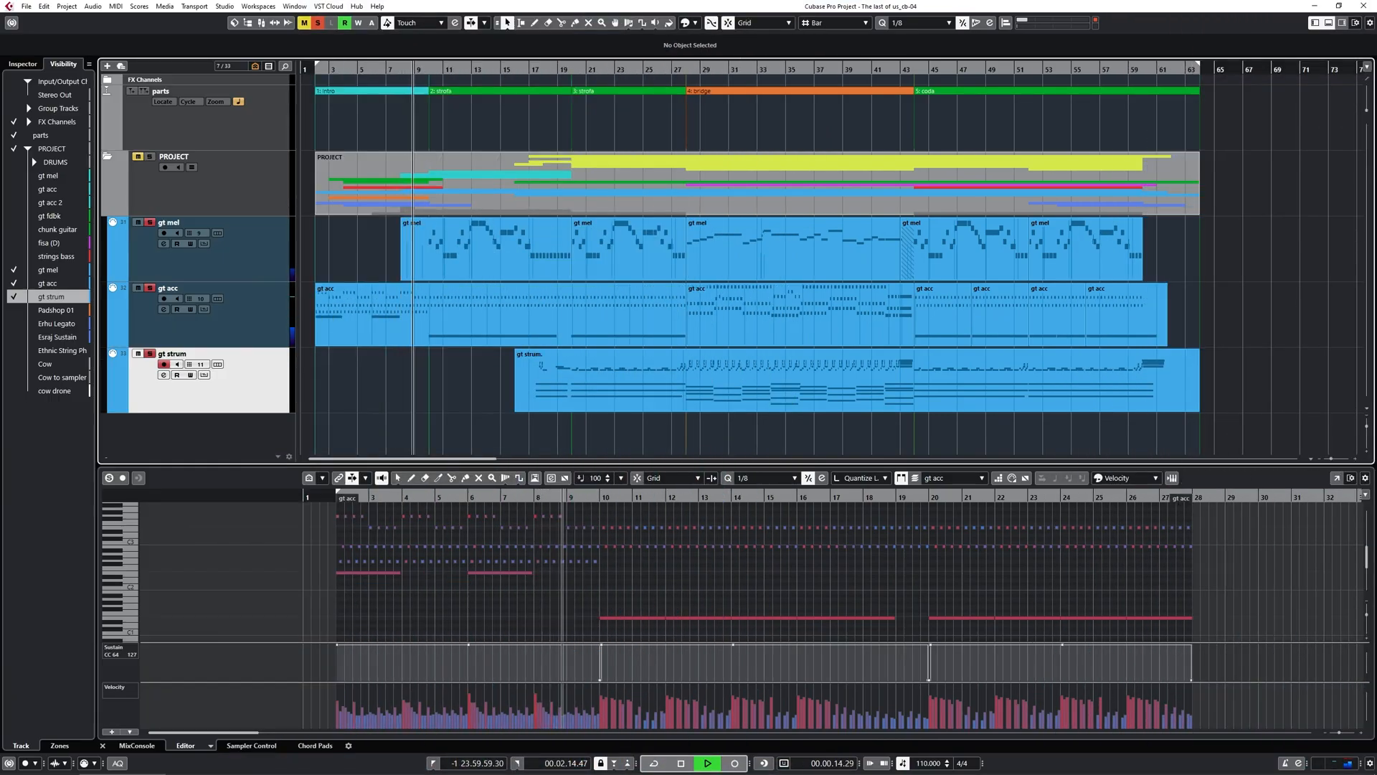
# Inspect the notes of the gt mel, gt strum and gt acc parts one by one while the project plays
pyautogui.click(504, 240)
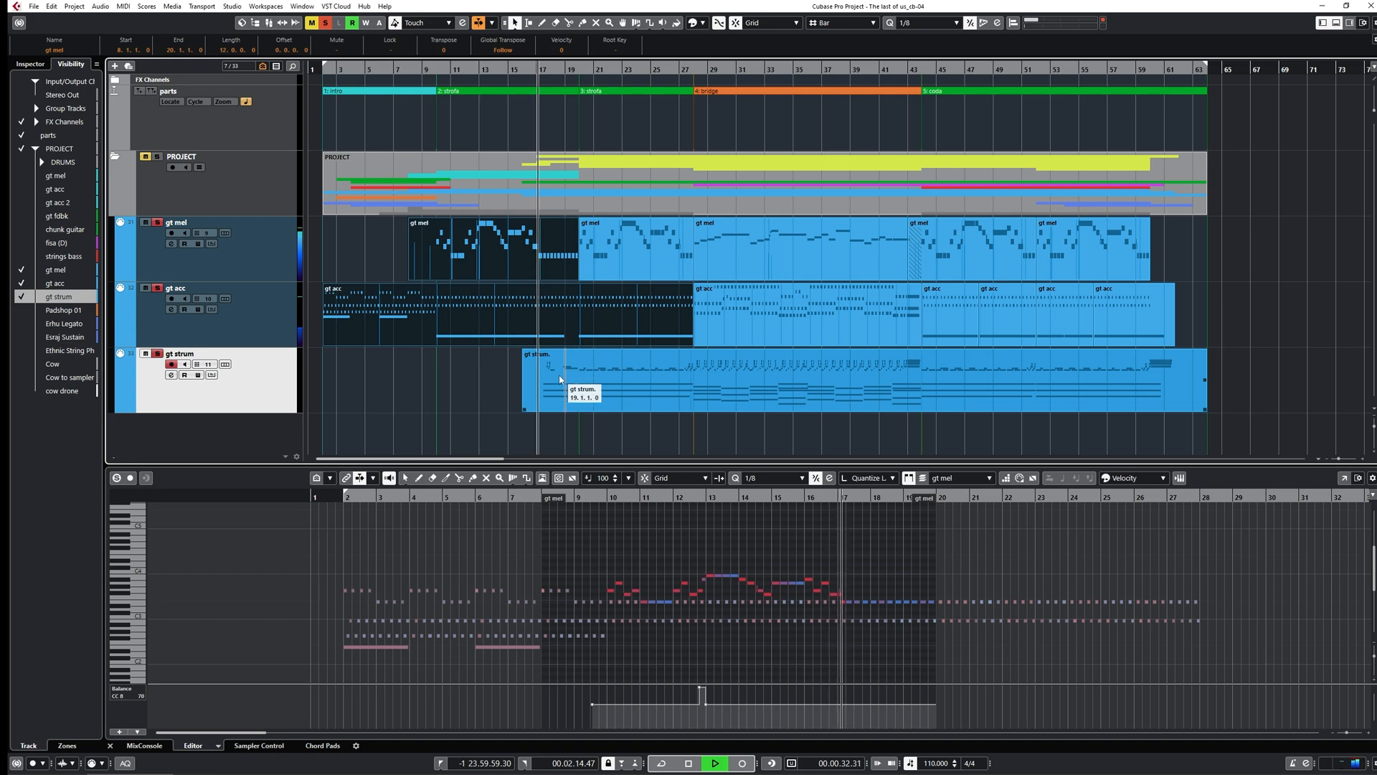
pyautogui.click(561, 380)
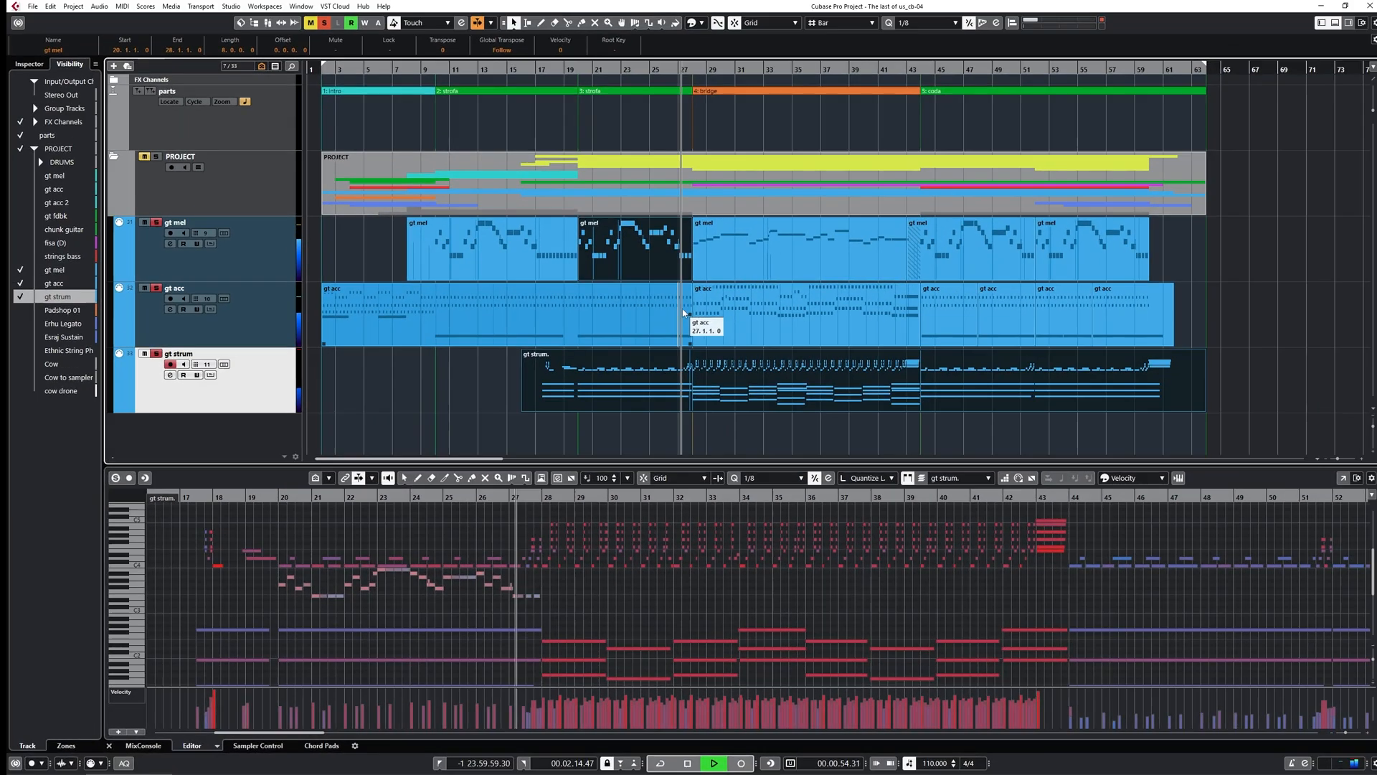
pyautogui.click(669, 309)
pyautogui.click(737, 305)
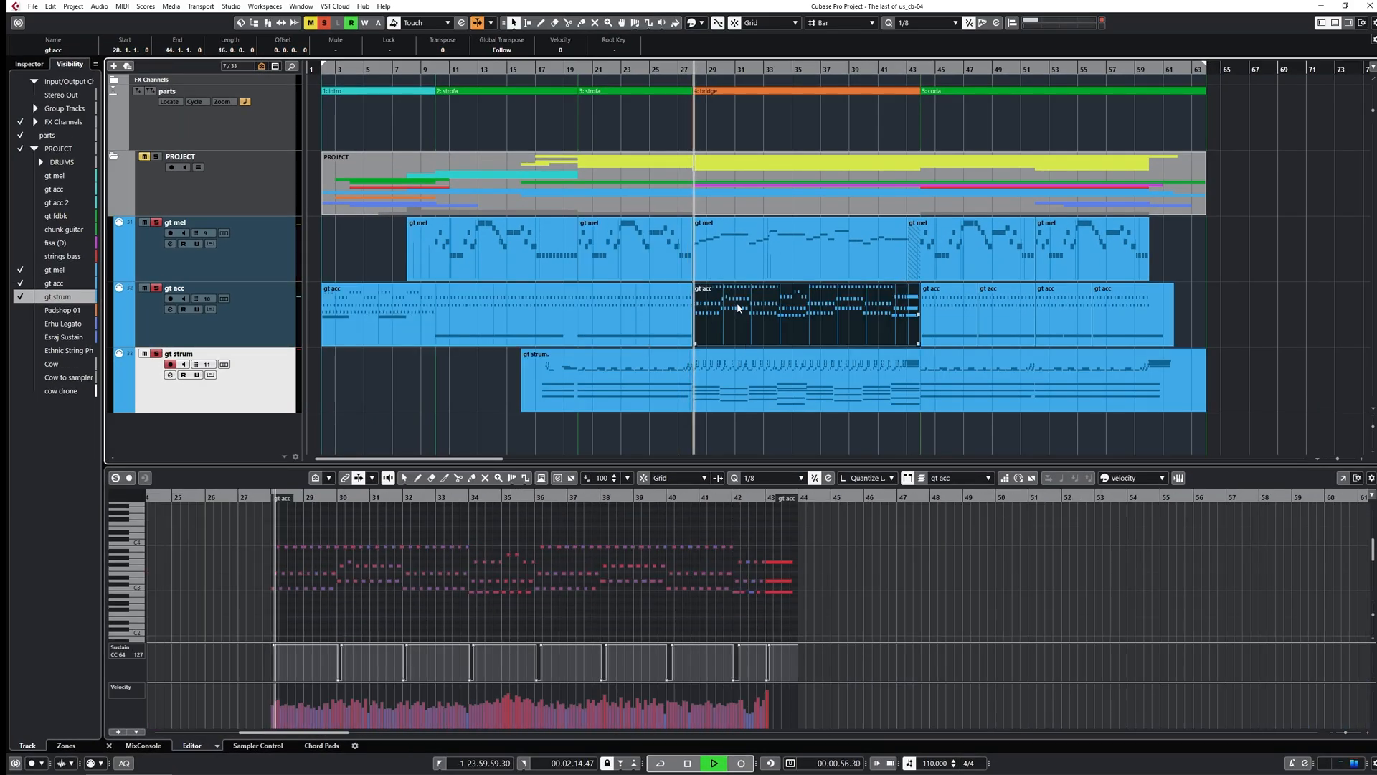
pyautogui.click(726, 369)
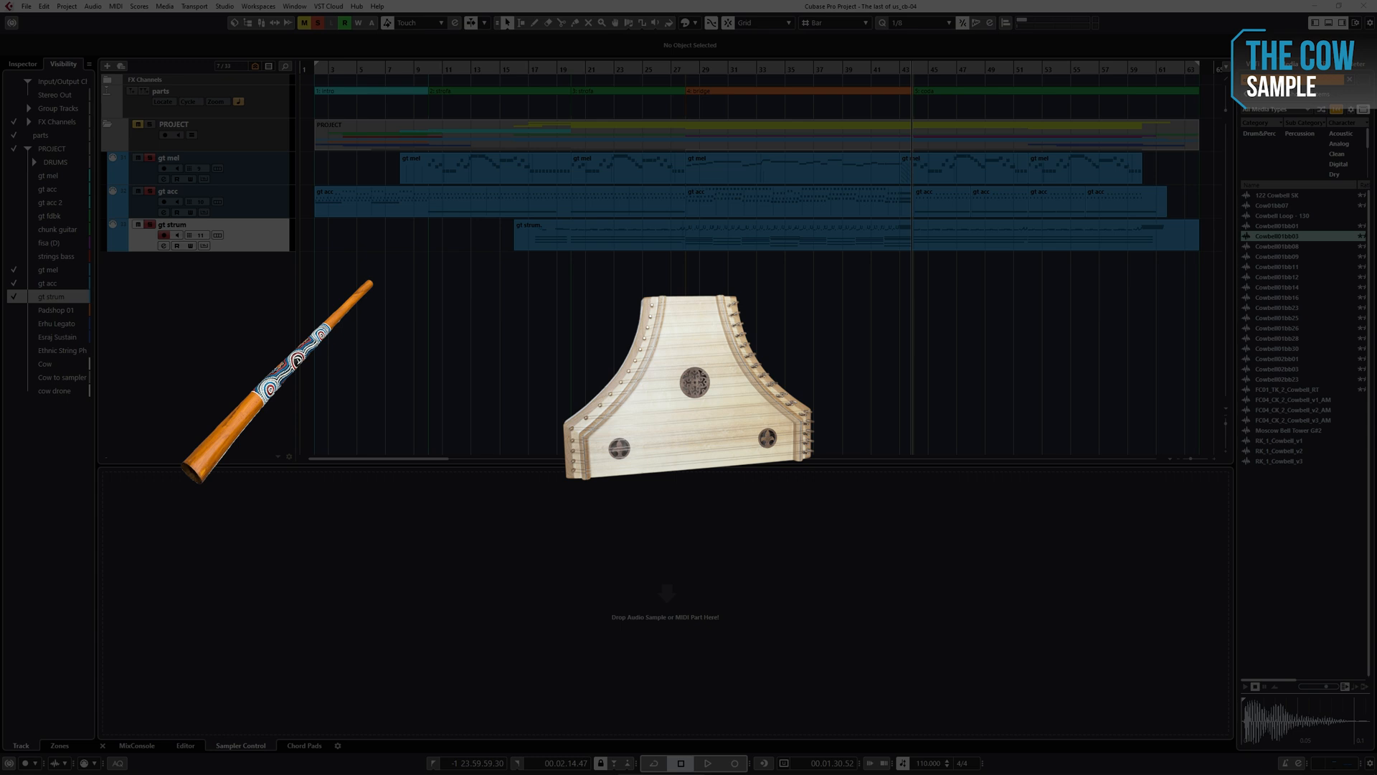
# Audition the cowbell samples in the media results from Cowbell01bb14 back to Cow01bb07
pyautogui.click(1287, 287)
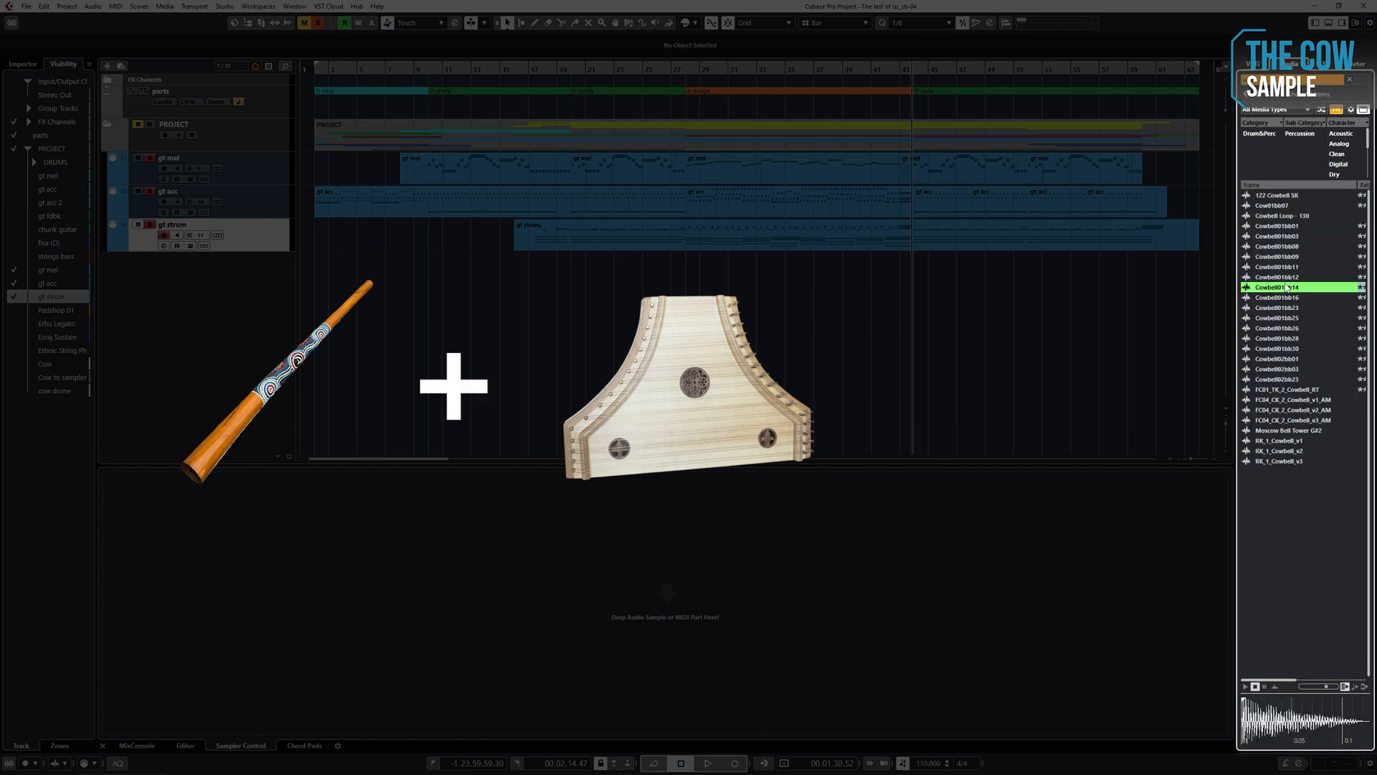
pyautogui.press('Up')
pyautogui.press('Up')
pyautogui.press('Up')
pyautogui.press('Up')
pyautogui.press('Up')
pyautogui.press('Up')
pyautogui.press('Up')
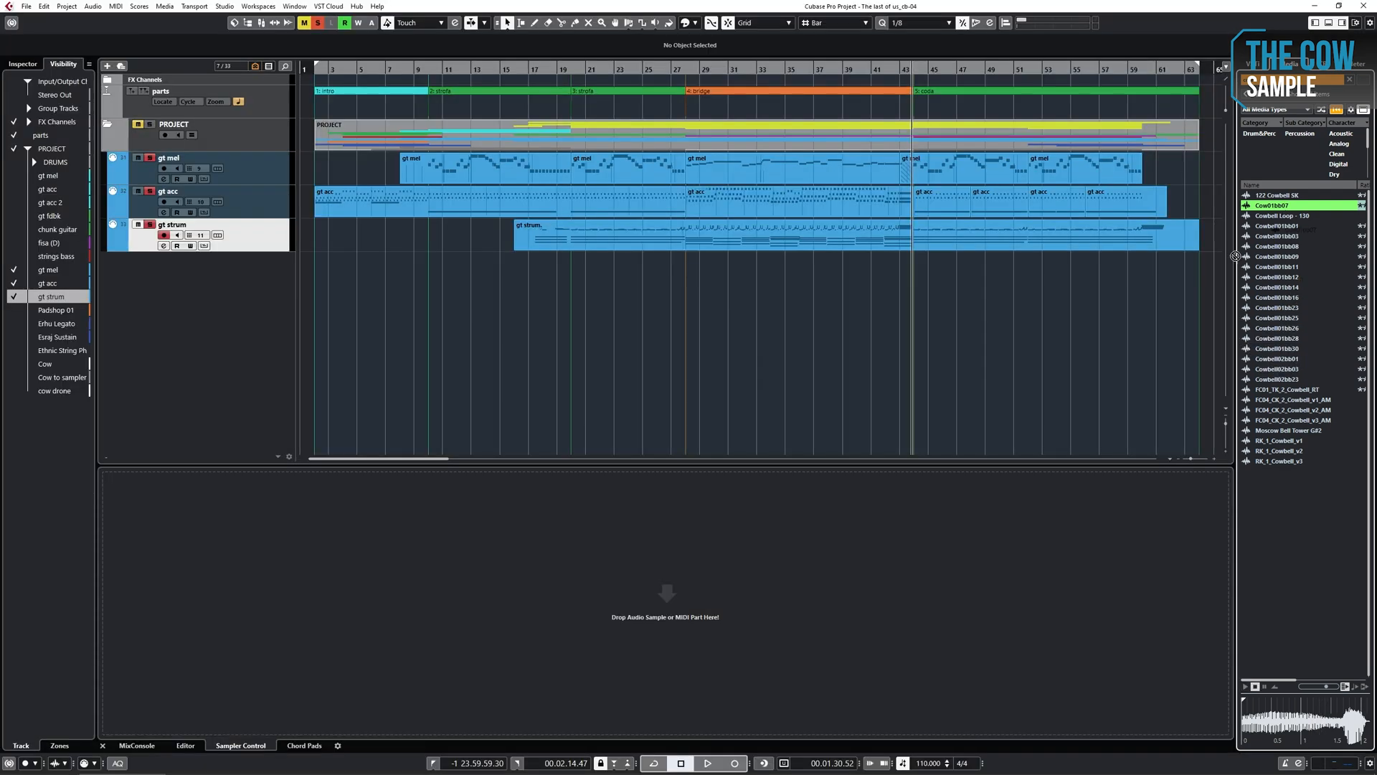
# Load the Cow01bb07 sample into Sampler Control as a new sampler track and turn on fixed pitch
pyautogui.moveTo(1235, 256); pyautogui.dragTo(699, 620)
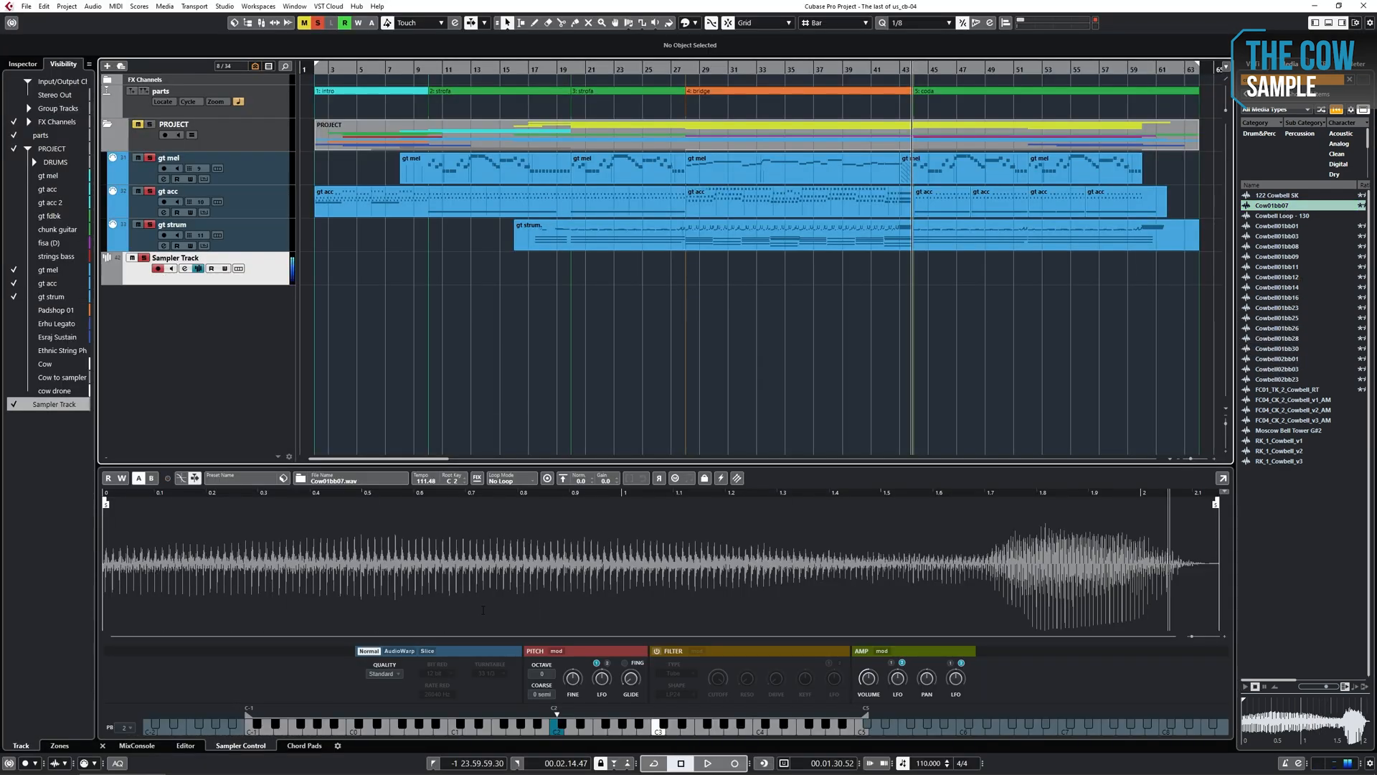
pyautogui.click(476, 479)
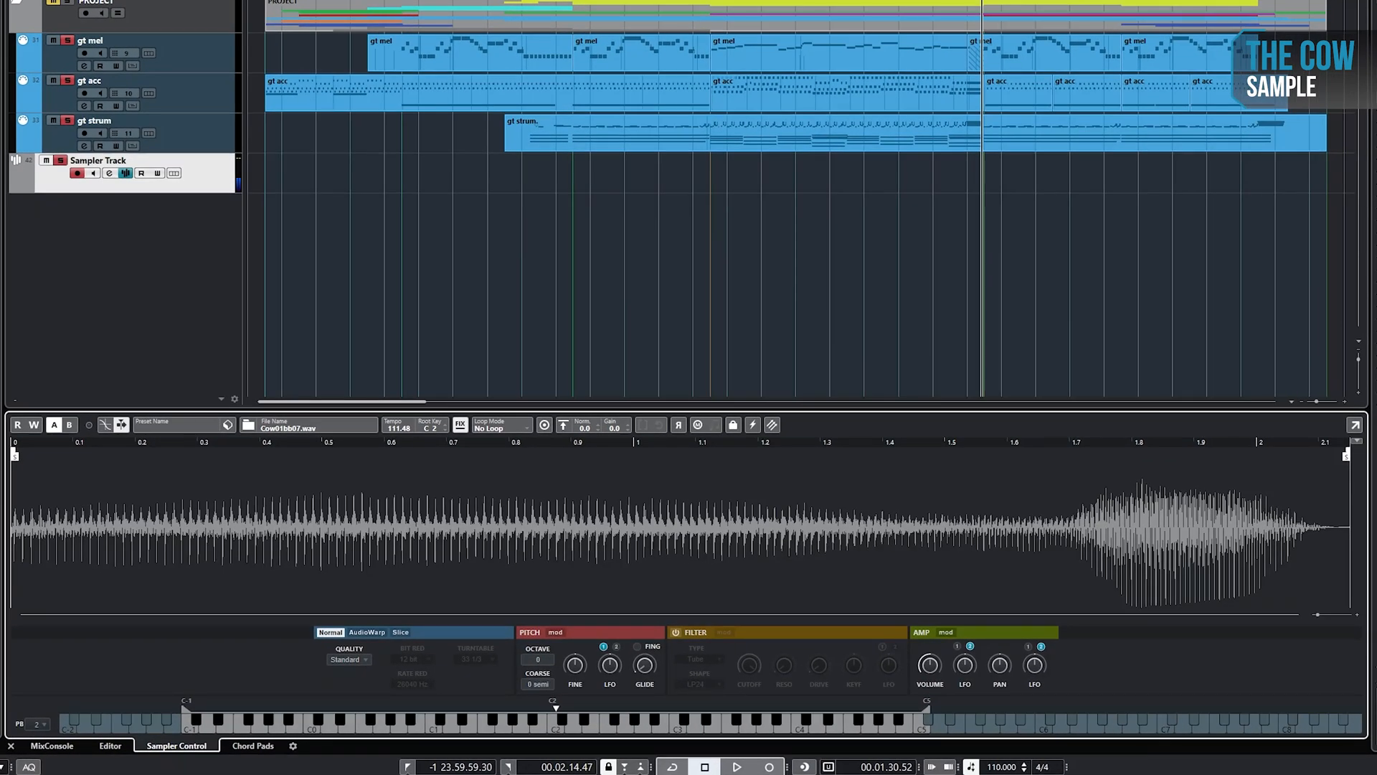
# Set the cow sample's loop mode to Alternate and place the loop start at about 0.58 and the loop end at about 1.13 seconds
pyautogui.click(501, 428)
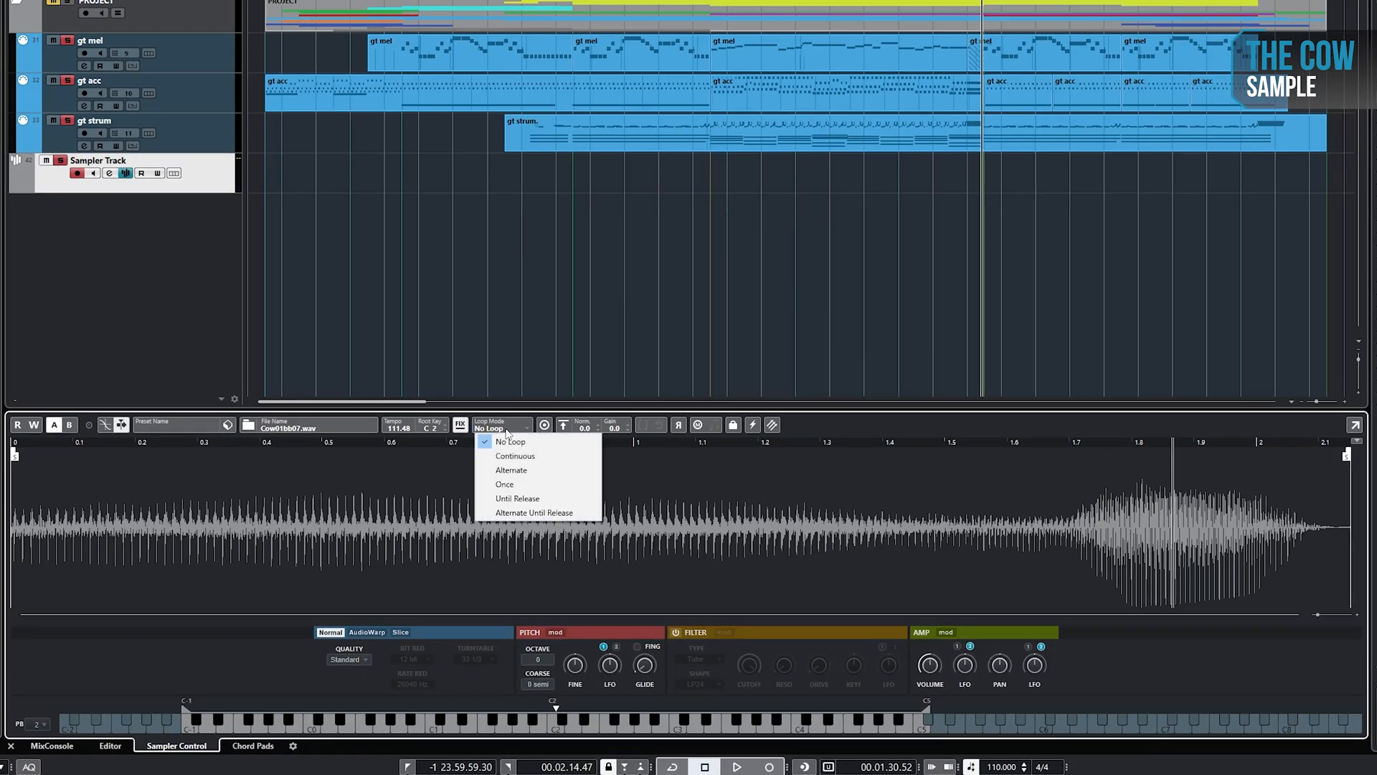
pyautogui.click(510, 470)
pyautogui.moveTo(15, 465); pyautogui.dragTo(125, 467)
pyautogui.moveTo(1330, 471); pyautogui.dragTo(712, 459)
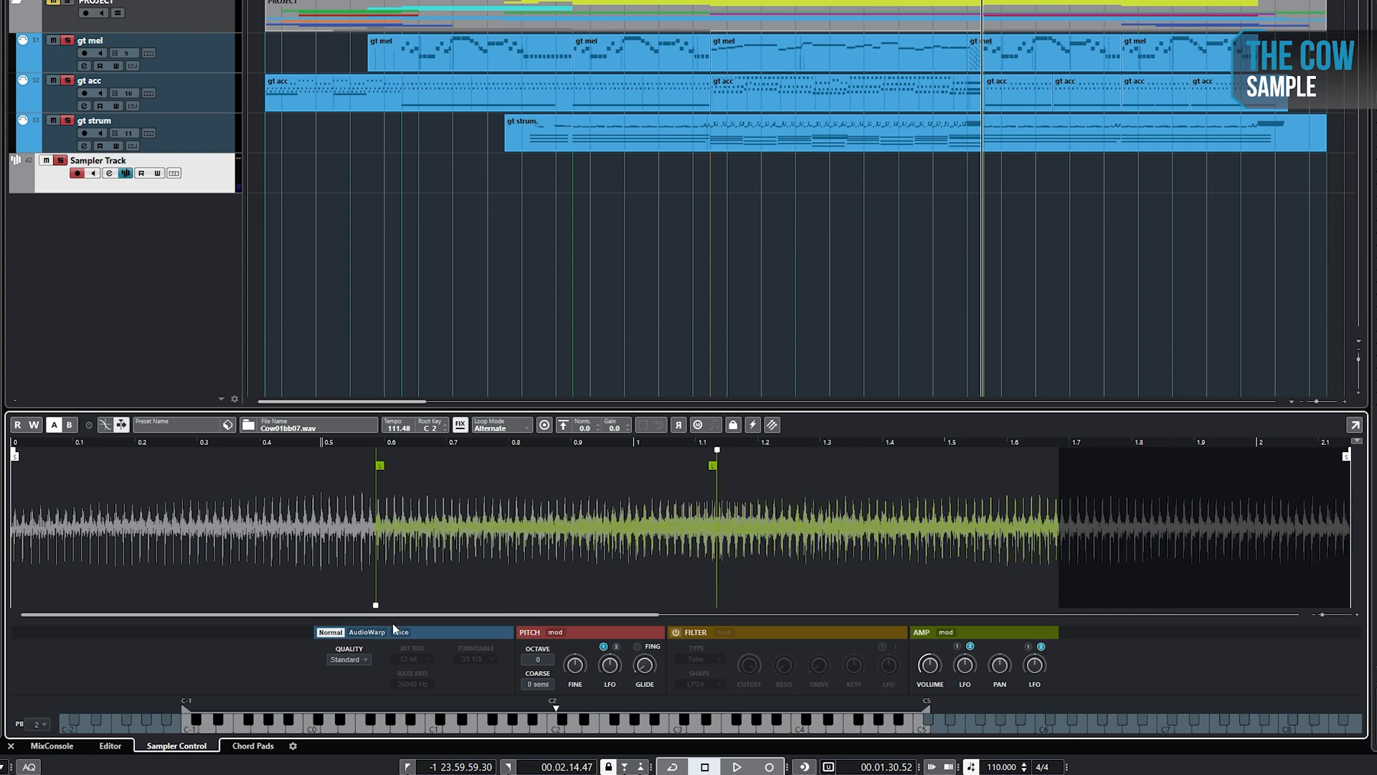
# Switch the cow sample to AudioWarp playback and set its coarse pitch to -12 semitones
pyautogui.click(367, 631)
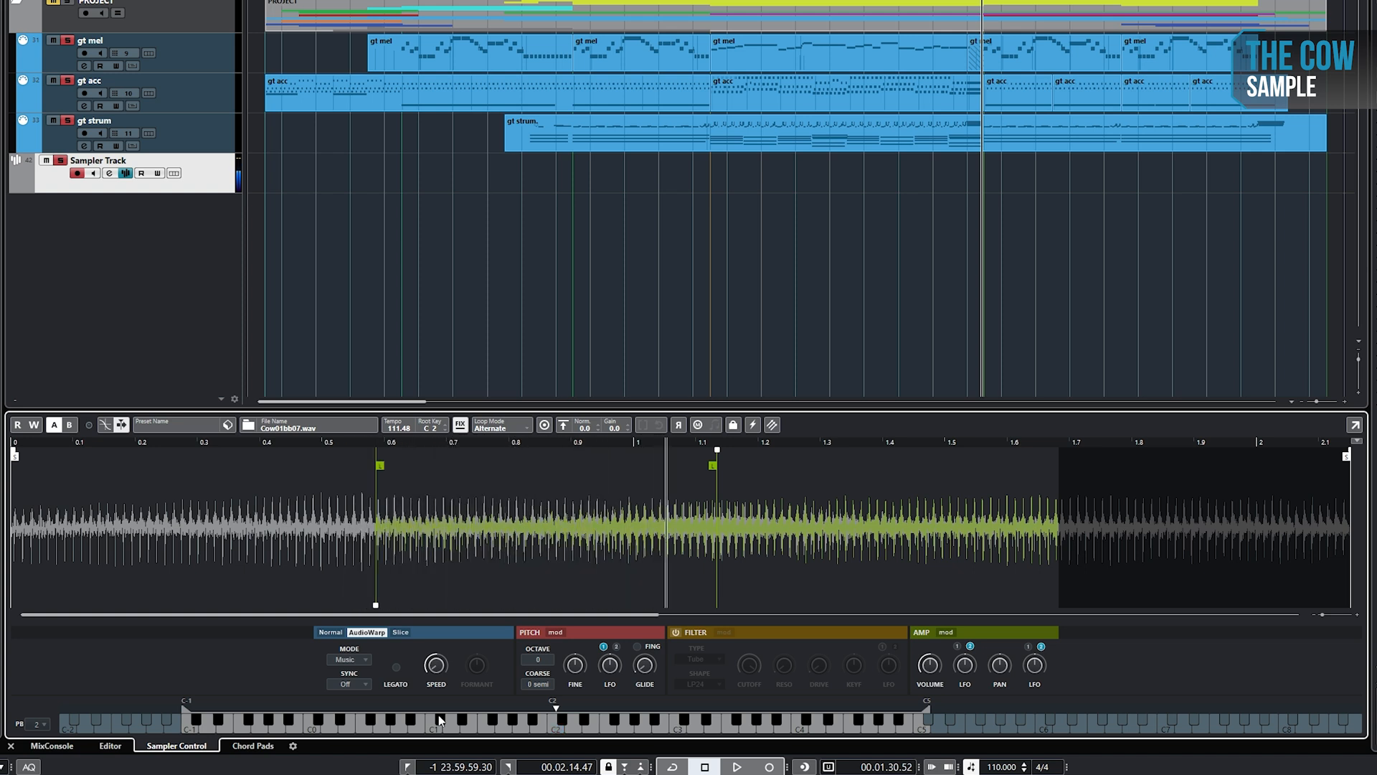
pyautogui.moveTo(541, 689); pyautogui.dragTo(535, 700)
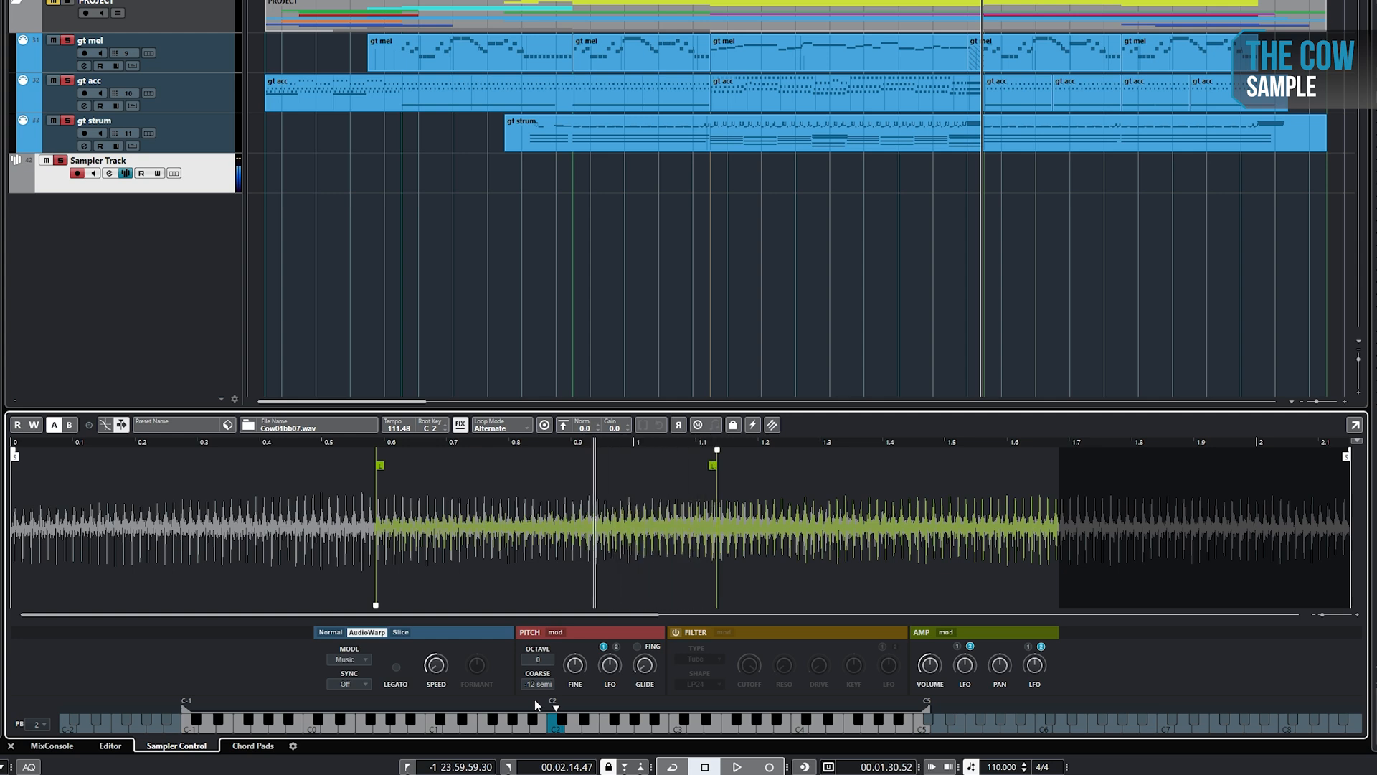
# Narrow the cow sample's loop to about 0.6–1.08 seconds and record the sampler's output onto the Audio 01 track
pyautogui.moveTo(716, 465); pyautogui.dragTo(686, 465)
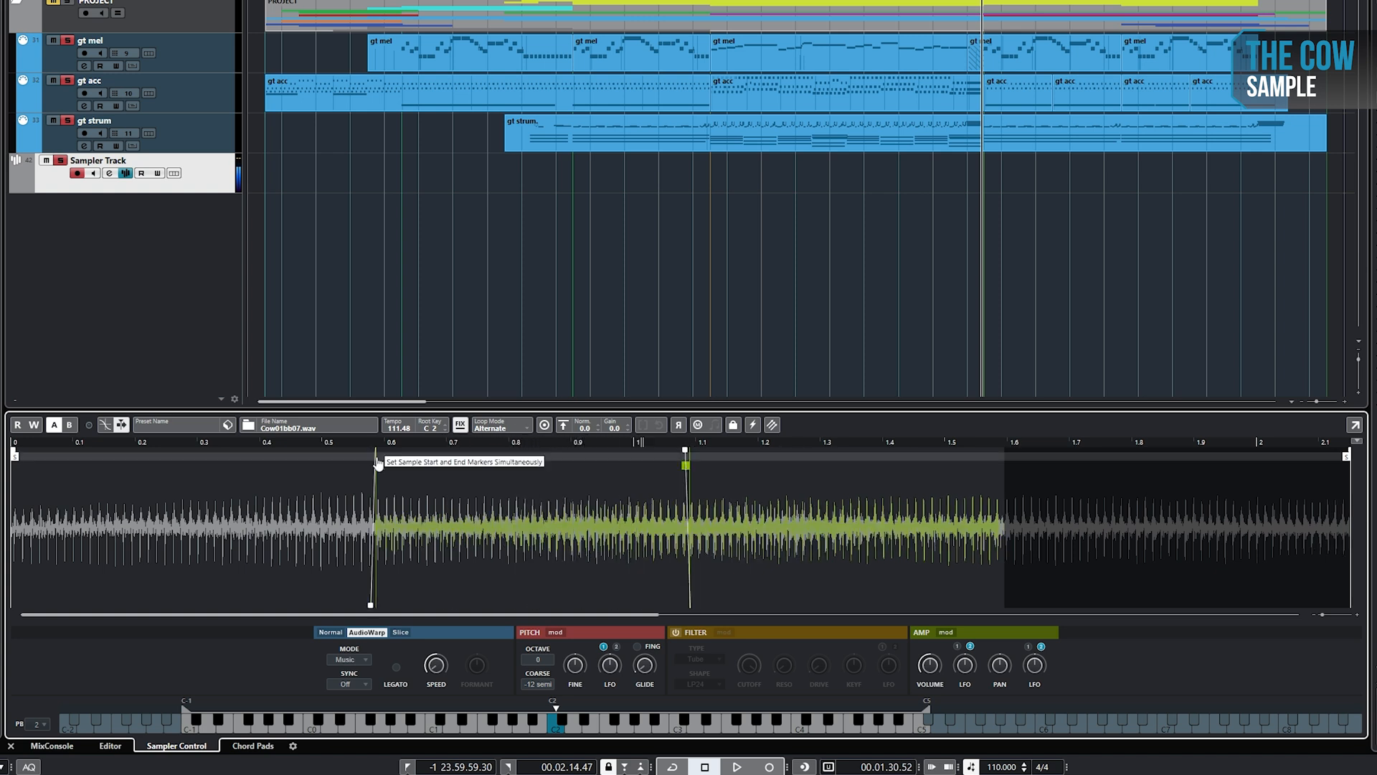
pyautogui.moveTo(379, 465); pyautogui.dragTo(393, 465)
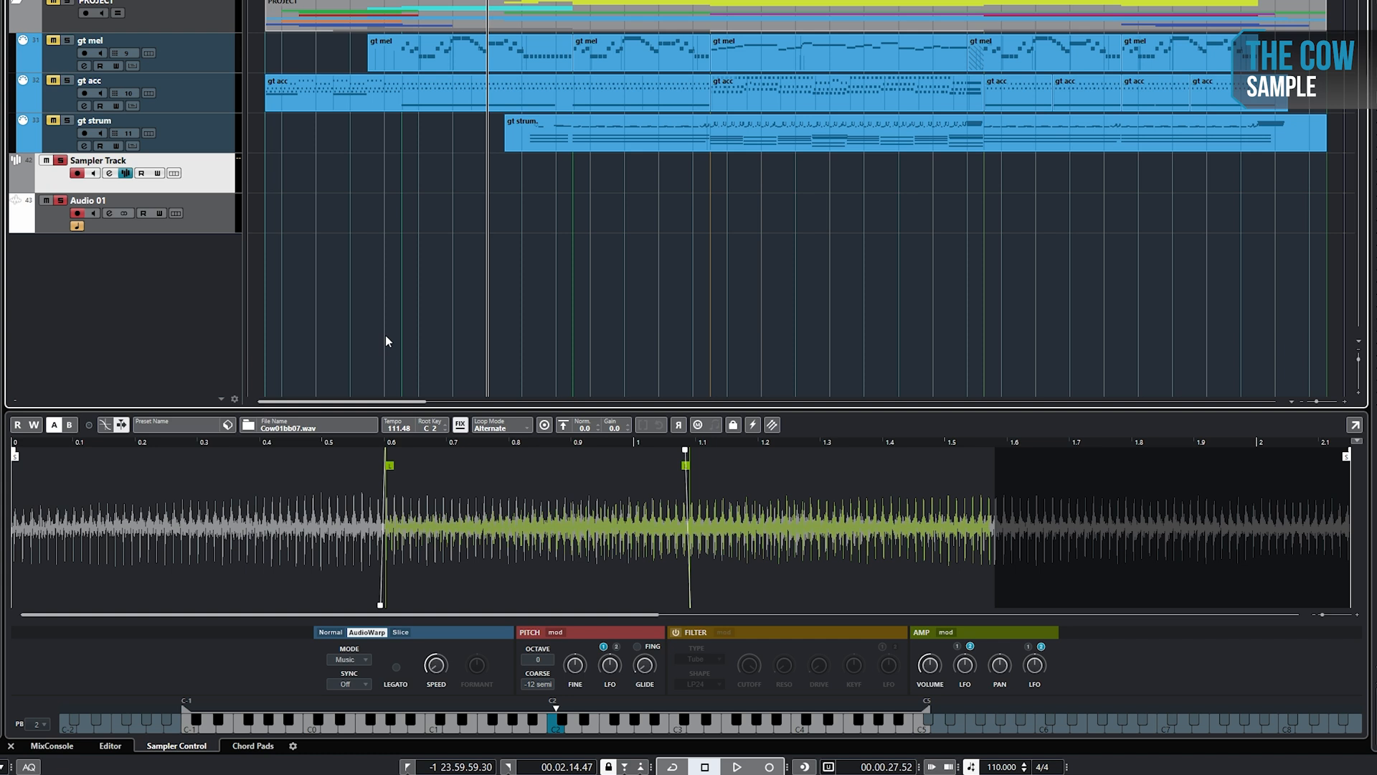
pyautogui.press('KP_Multiply')
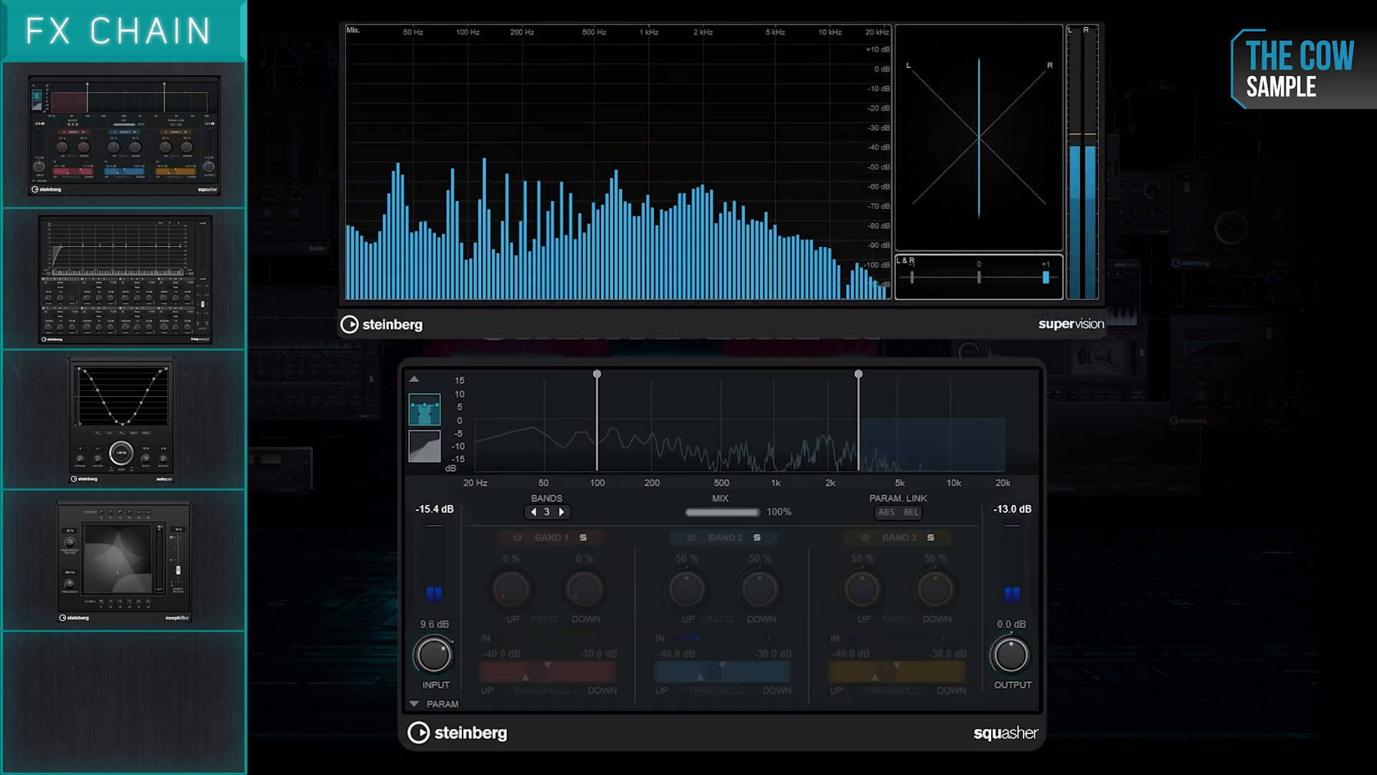
# Enable bands 1 and 3 of the Squasher compressor on the cow drone
pyautogui.click(517, 537)
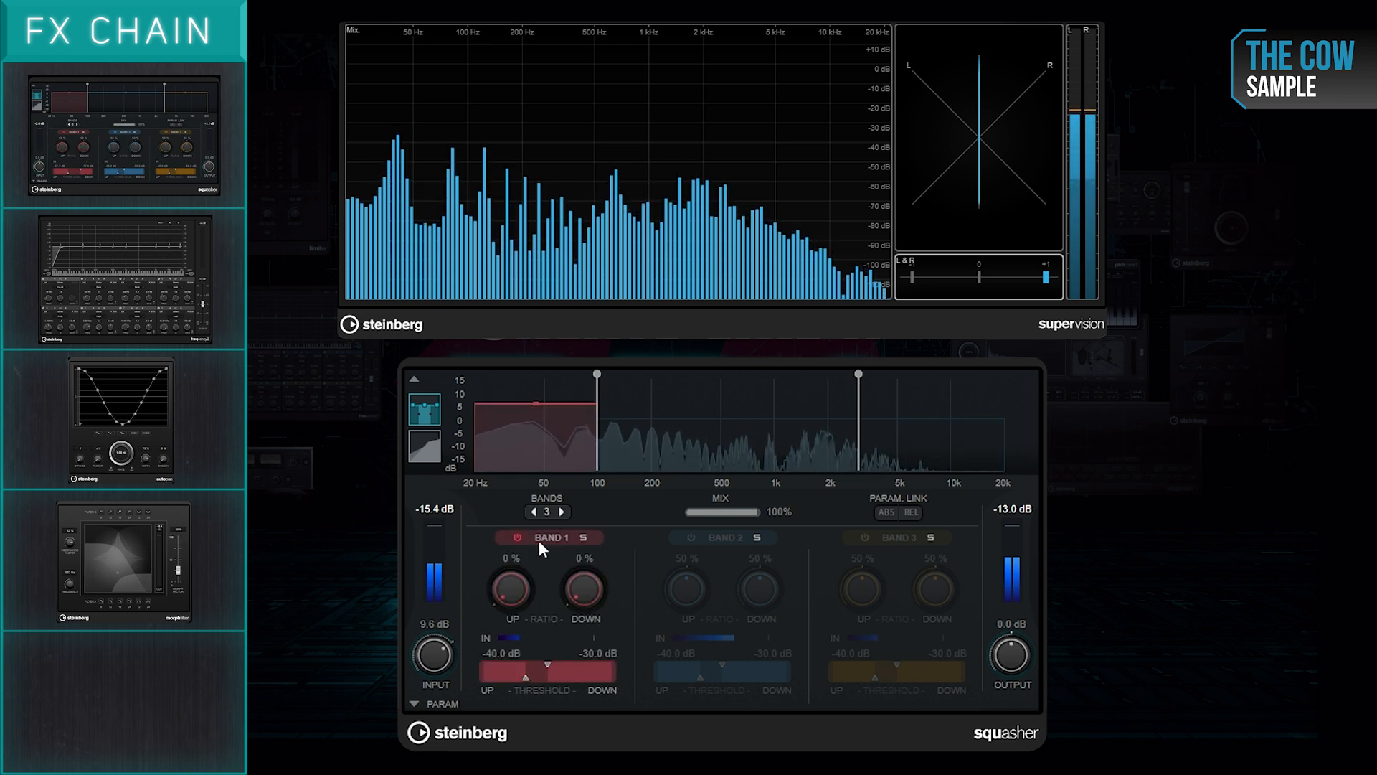
pyautogui.click(865, 537)
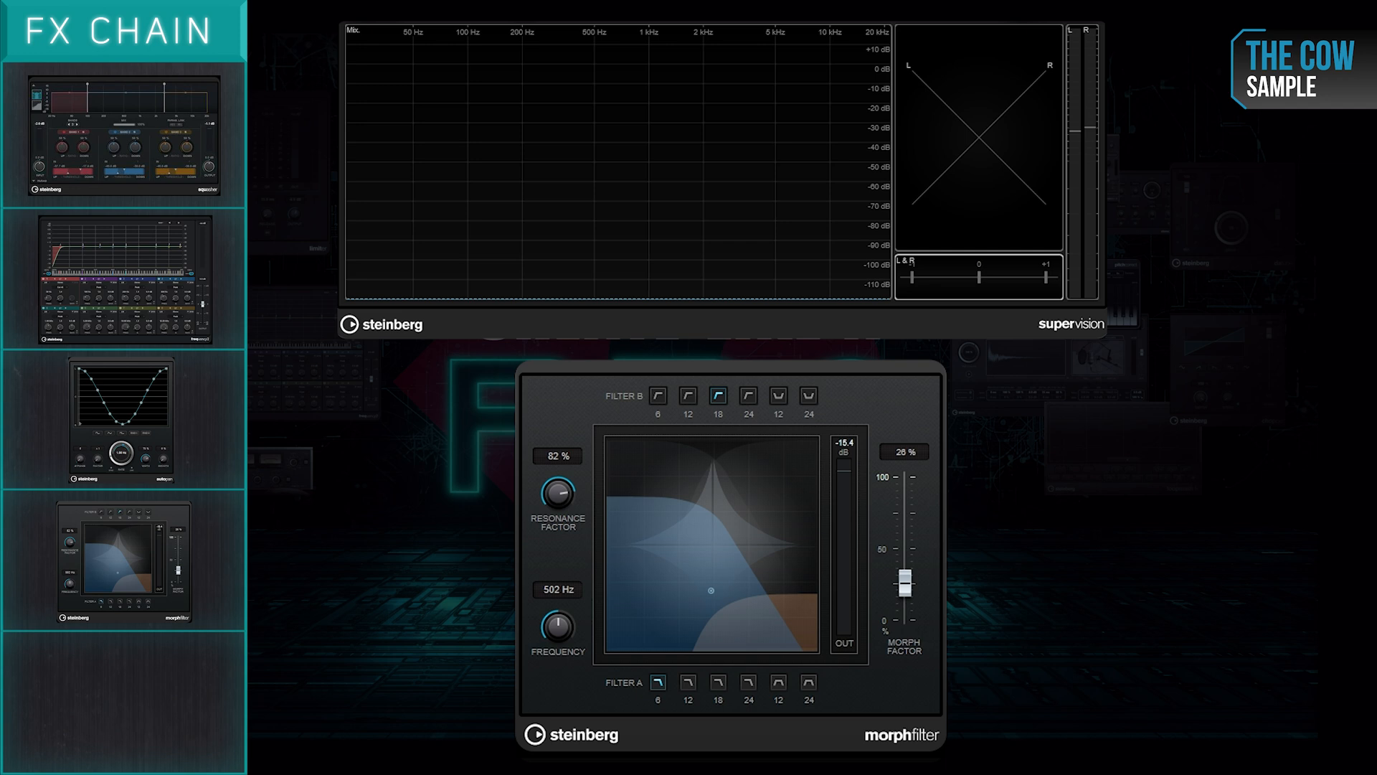
# Adjust MorphFilter to about 31% morph factor and 479 Hz during playback, and play the cow drone with its automation
pyautogui.moveTo(711, 589)
pyautogui.mouseDown()
pyautogui.moveTo(757, 531)
pyautogui.moveTo(704, 576)
pyautogui.moveTo(736, 522)
pyautogui.moveTo(699, 577)
pyautogui.moveTo(733, 523)
pyautogui.moveTo(695, 571)
pyautogui.moveTo(753, 527)
pyautogui.moveTo(712, 580)
pyautogui.mouseUp()
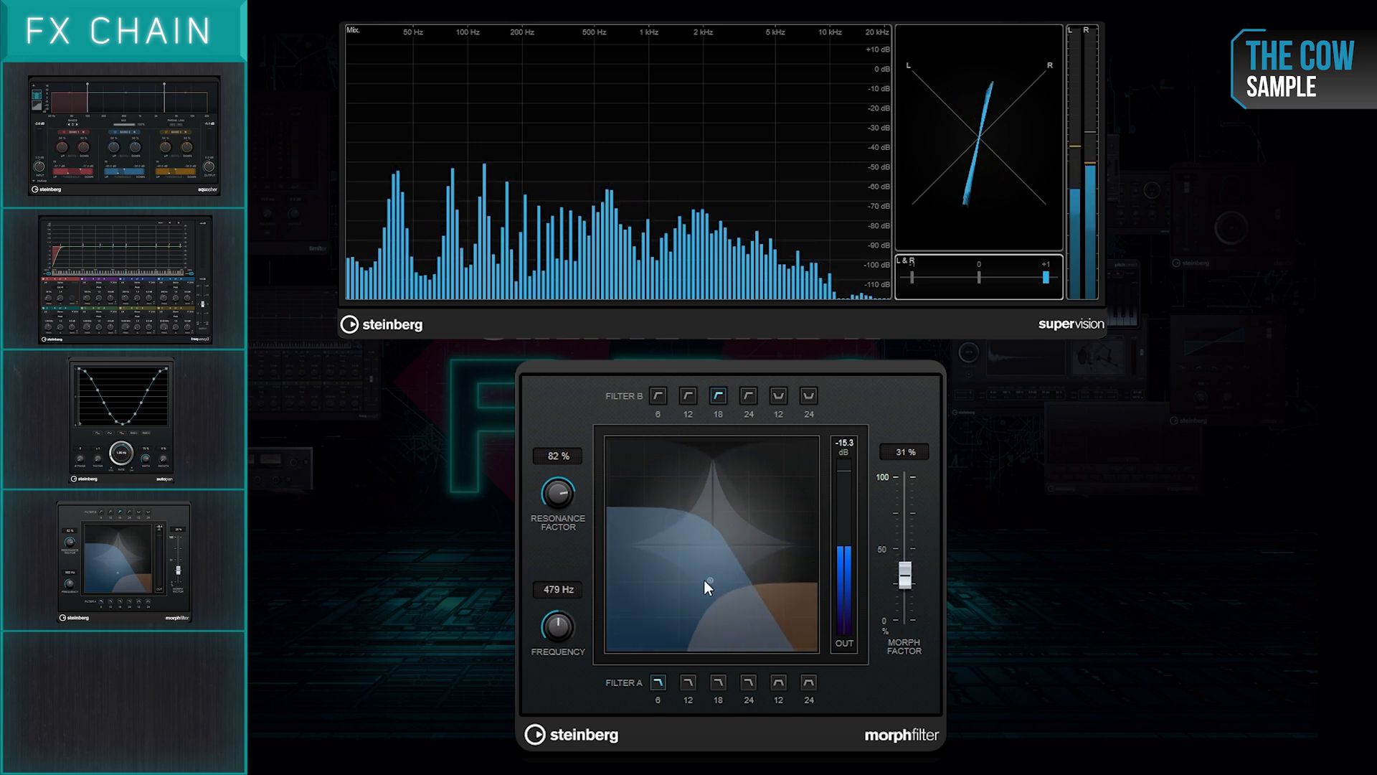
pyautogui.press('space')
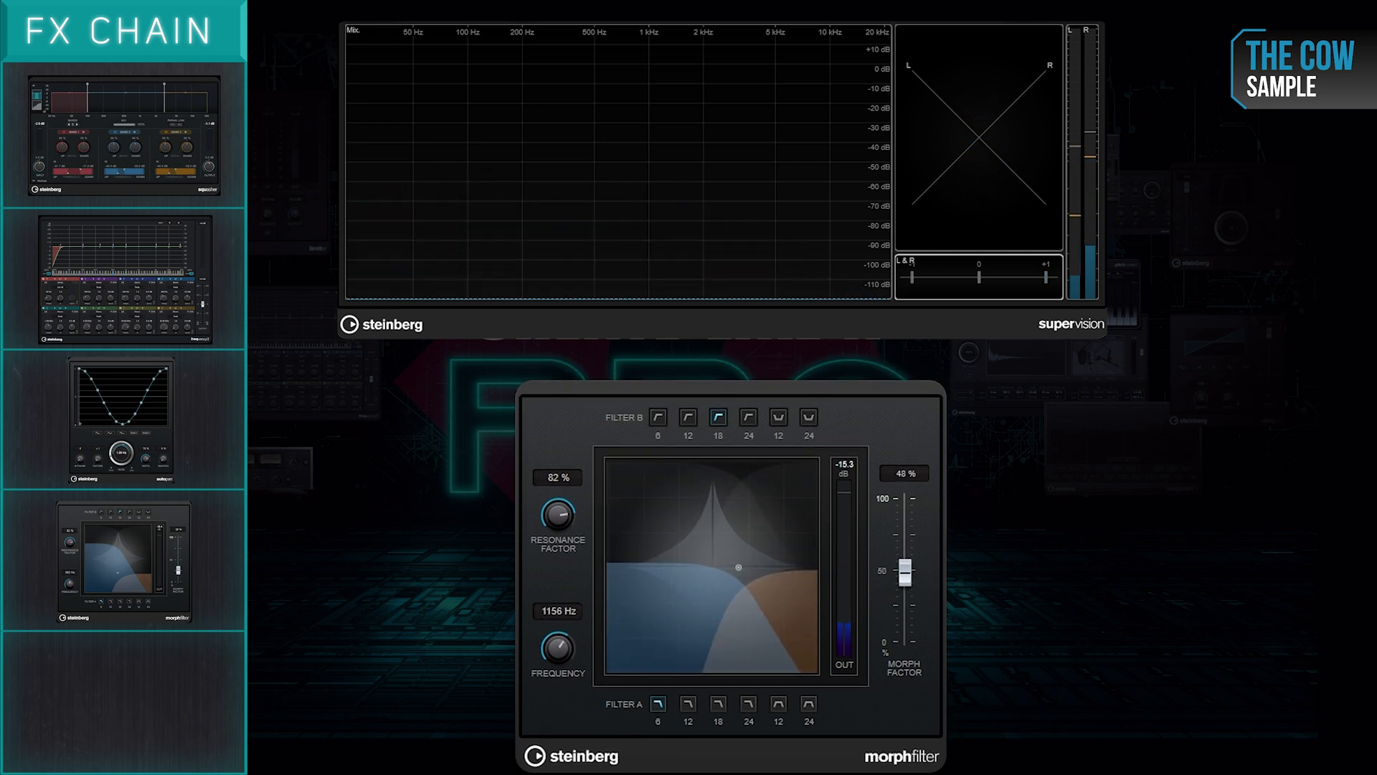
pyautogui.moveTo(591, 361)
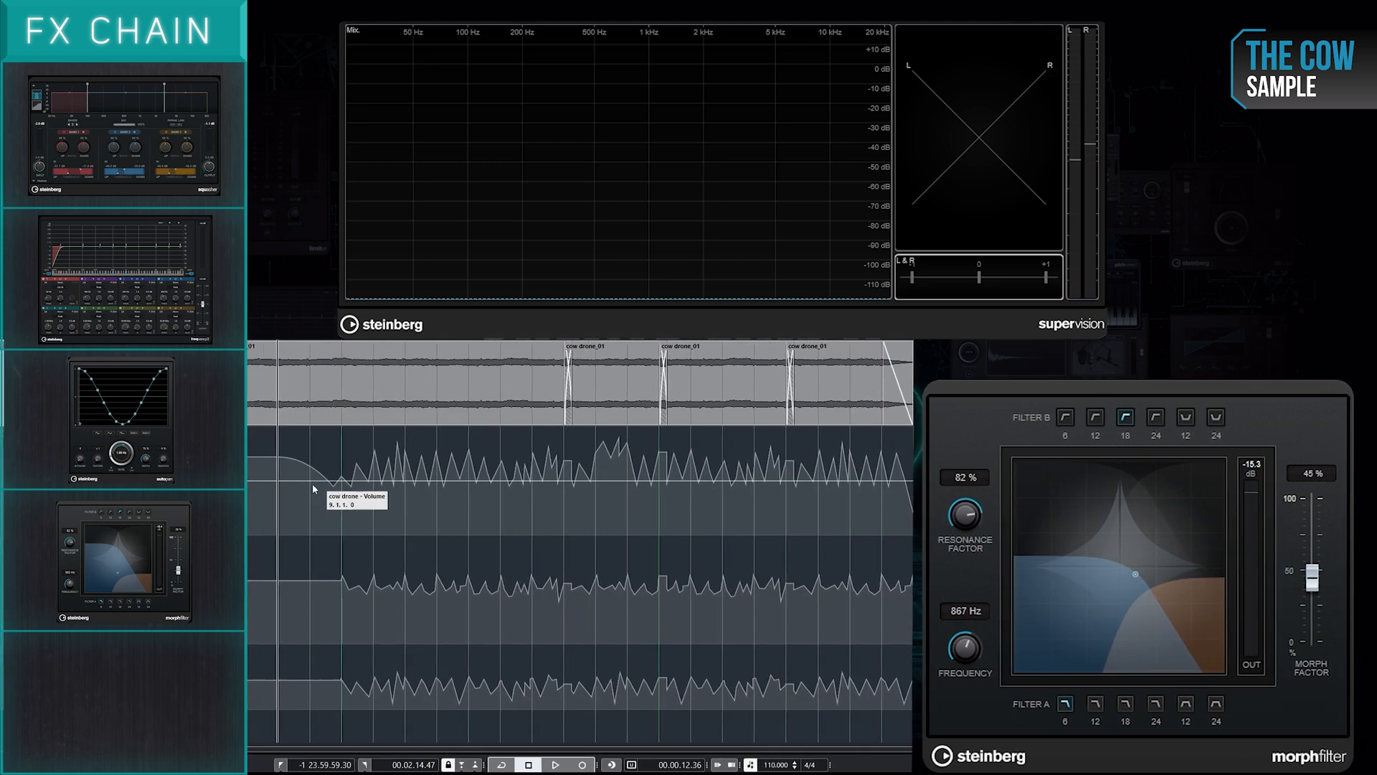
pyautogui.press('space')
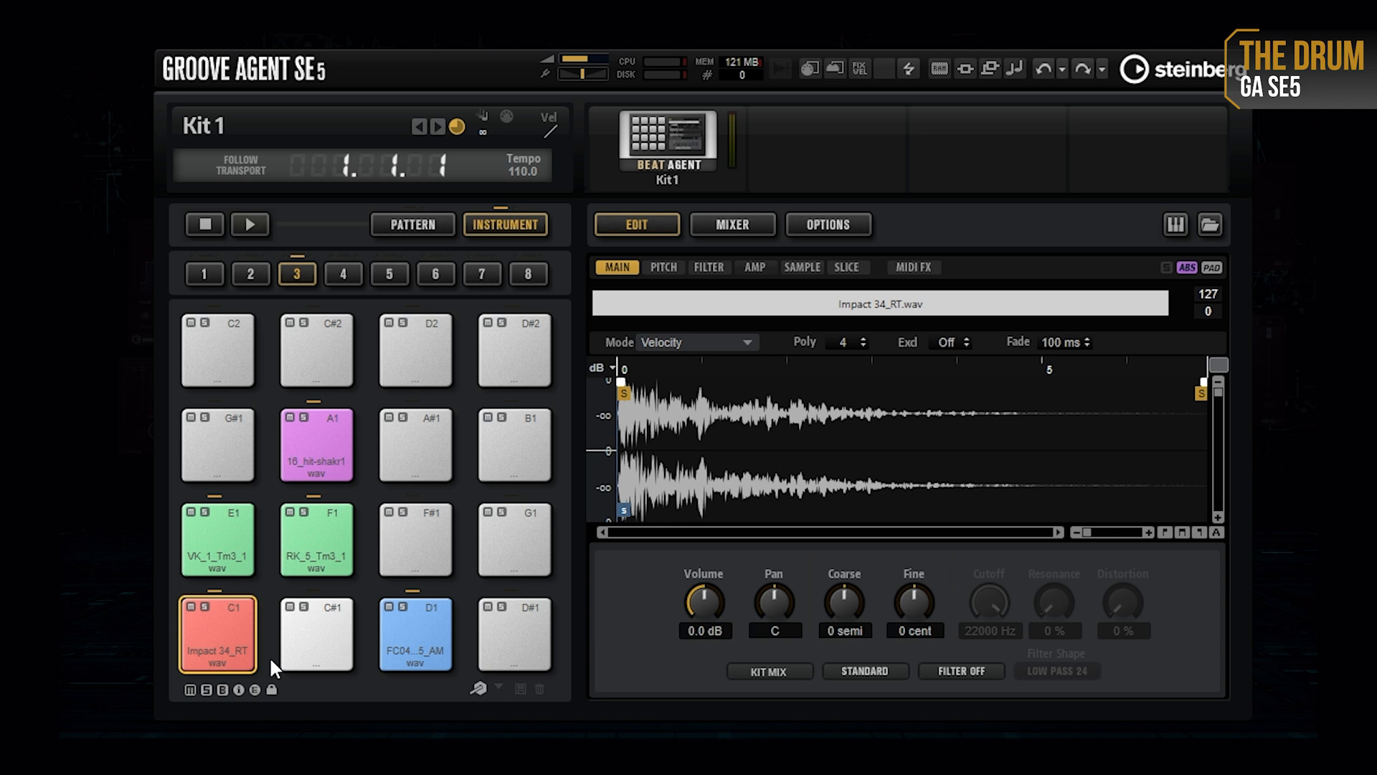
# Audition the Impact 34_RT kick on pad C1 and the conga on pad D1
pyautogui.click(209, 642)
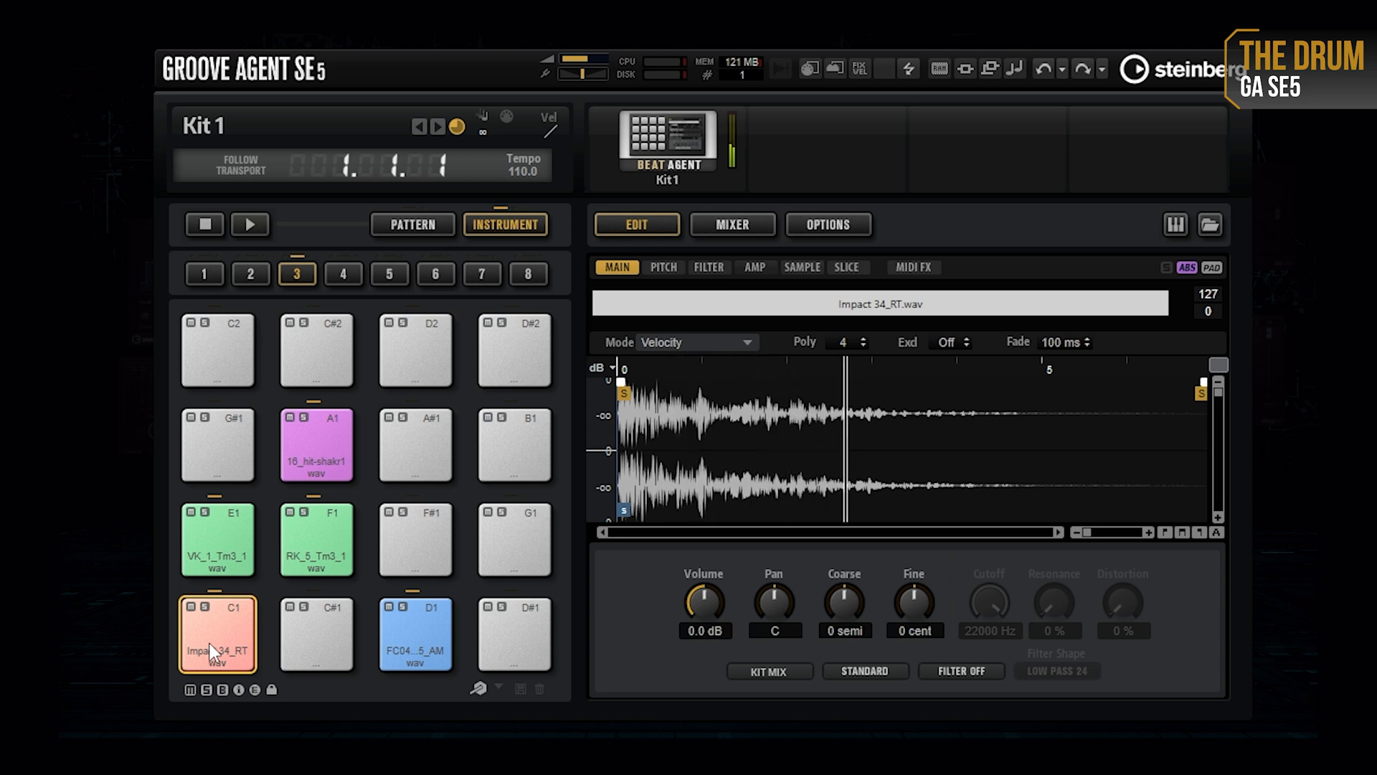
pyautogui.click(424, 652)
pyautogui.click(421, 645)
pyautogui.click(421, 645)
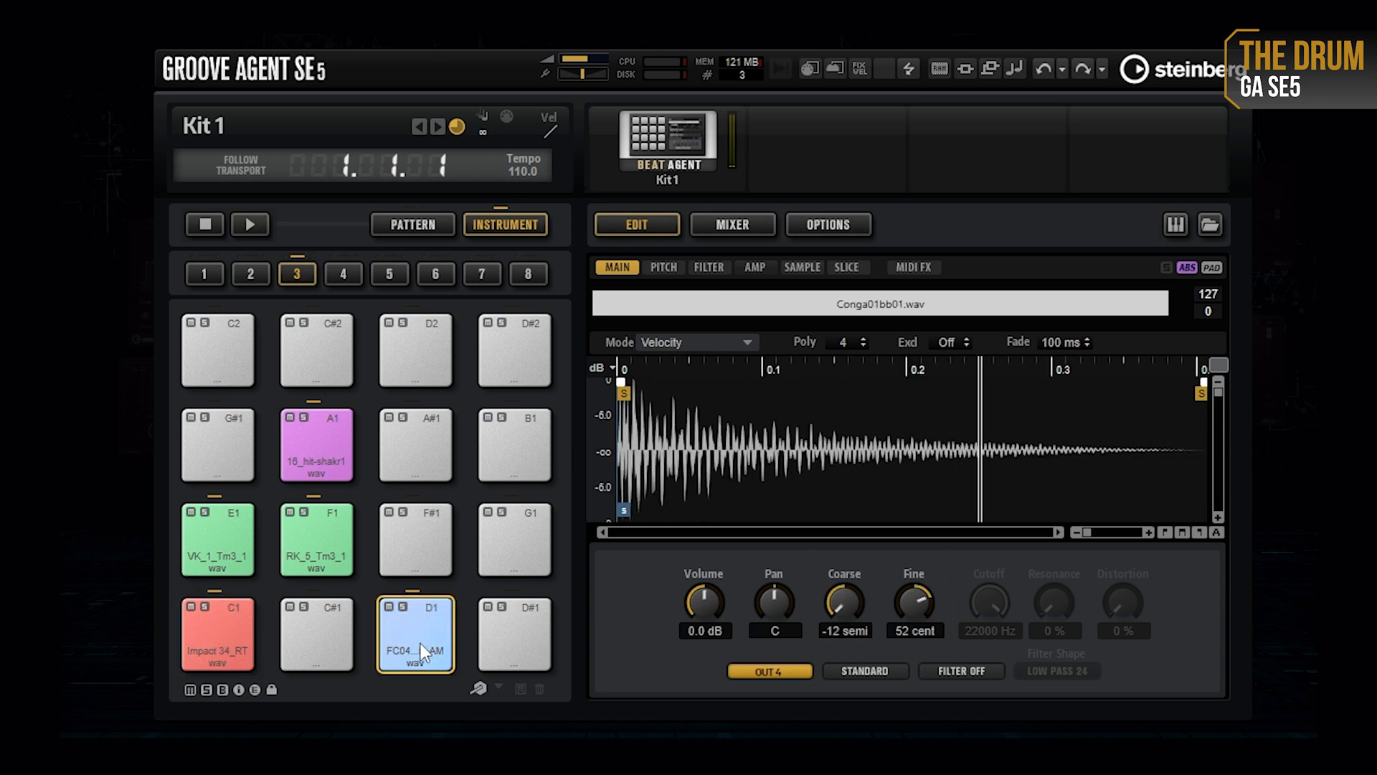
# Set the D1 conga's coarse tuning to 0 semitones for comparison, audition the pad, and restore it to -12 semitones
pyautogui.keyDown('ctrl'); pyautogui.click(841, 602); pyautogui.keyUp('ctrl')
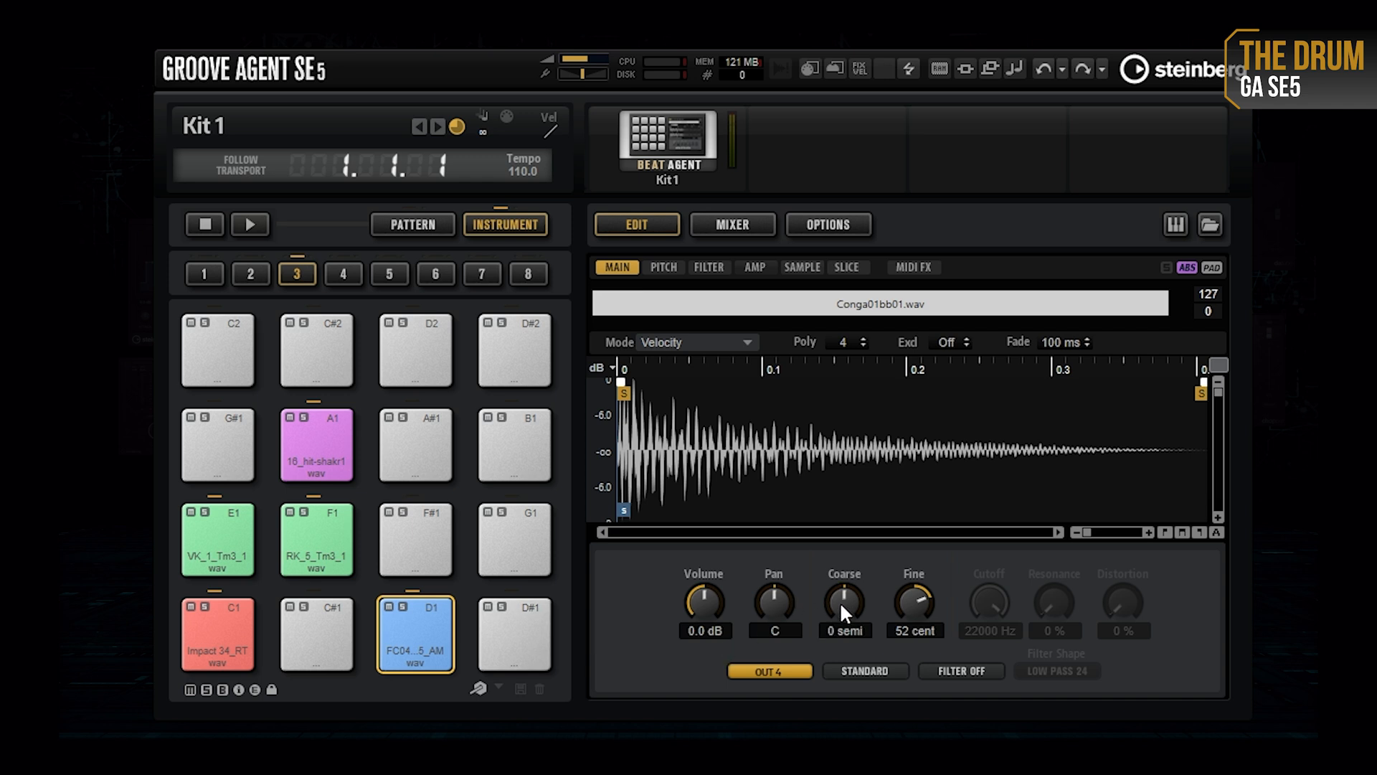
pyautogui.click(430, 643)
pyautogui.click(432, 643)
pyautogui.click(433, 644)
pyautogui.click(417, 656)
pyautogui.click(417, 657)
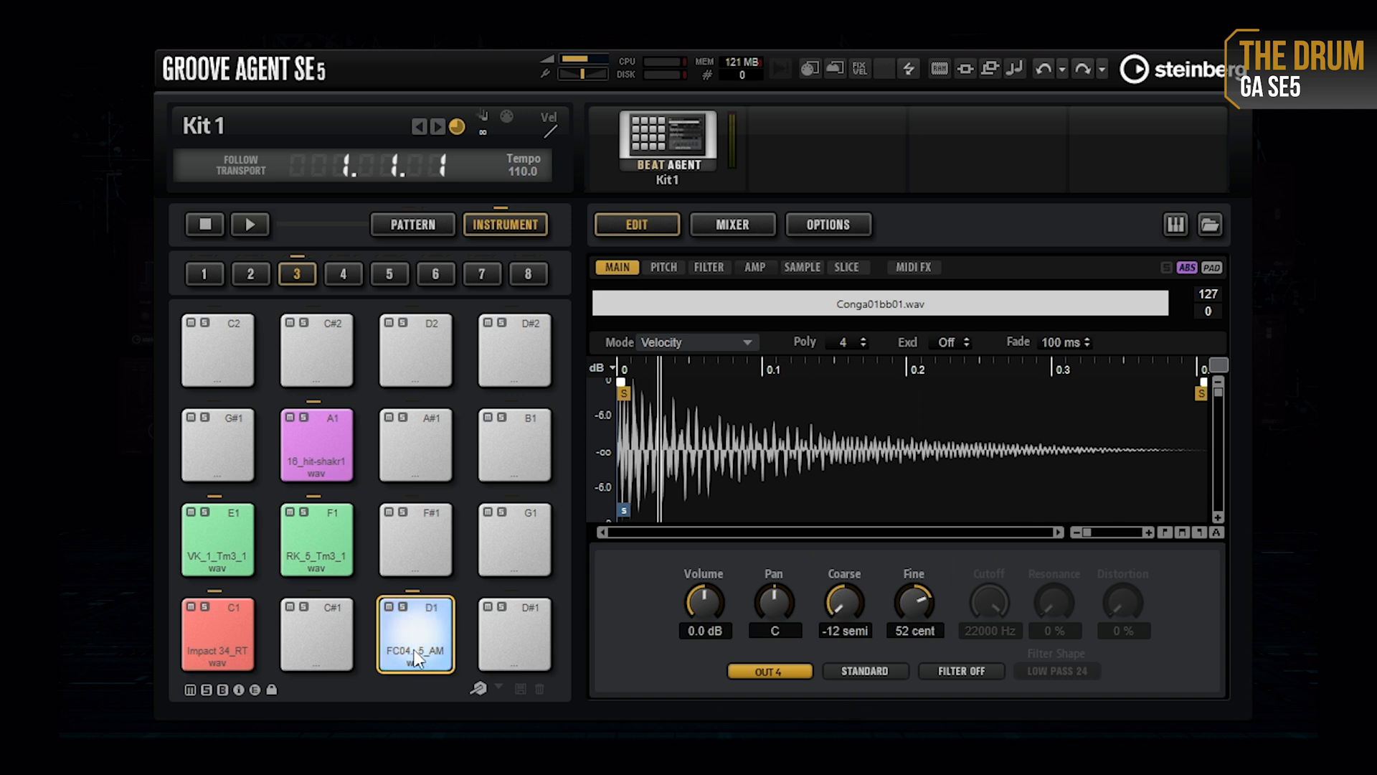
# Audition the tom pads E1 and F1 and strike F1 repeatedly to hear its round-robin samples alternate
pyautogui.click(248, 558)
pyautogui.click(316, 548)
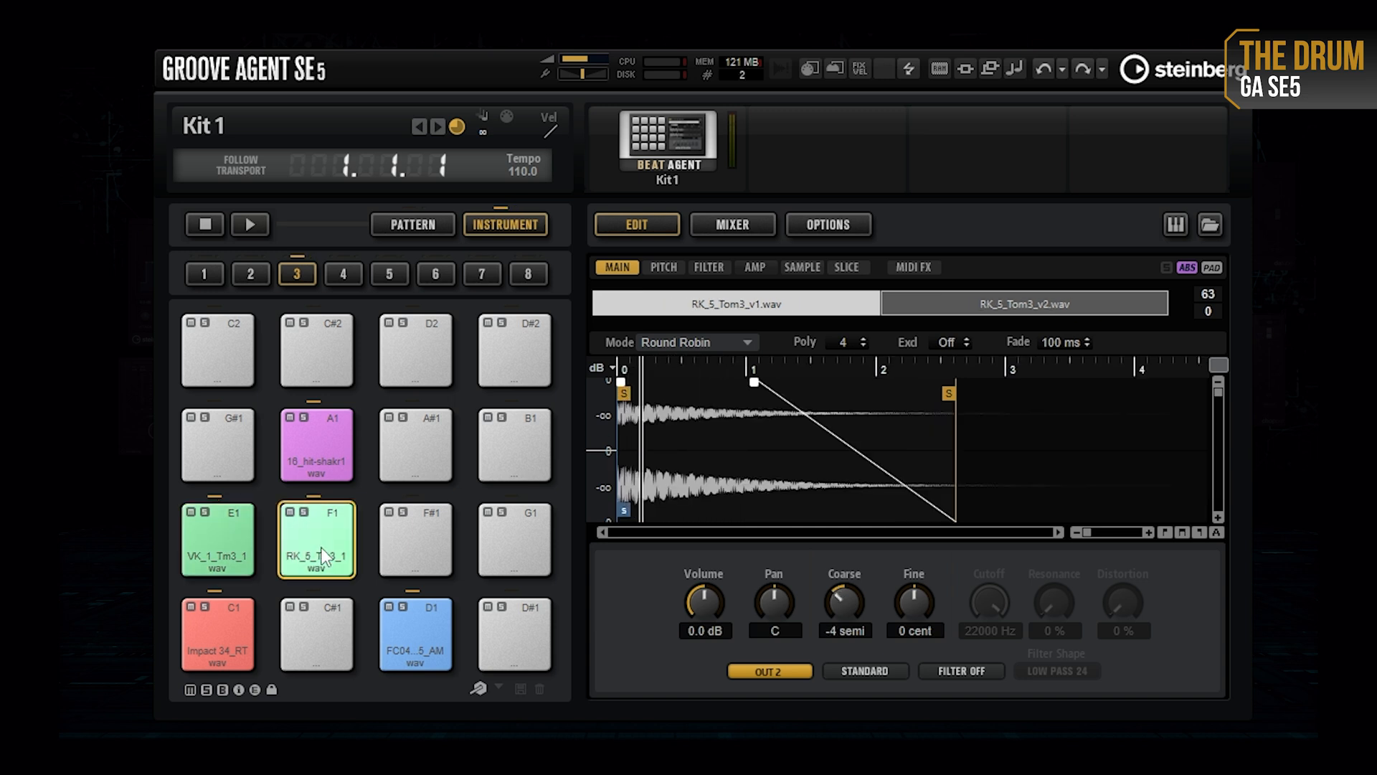
pyautogui.click(236, 552)
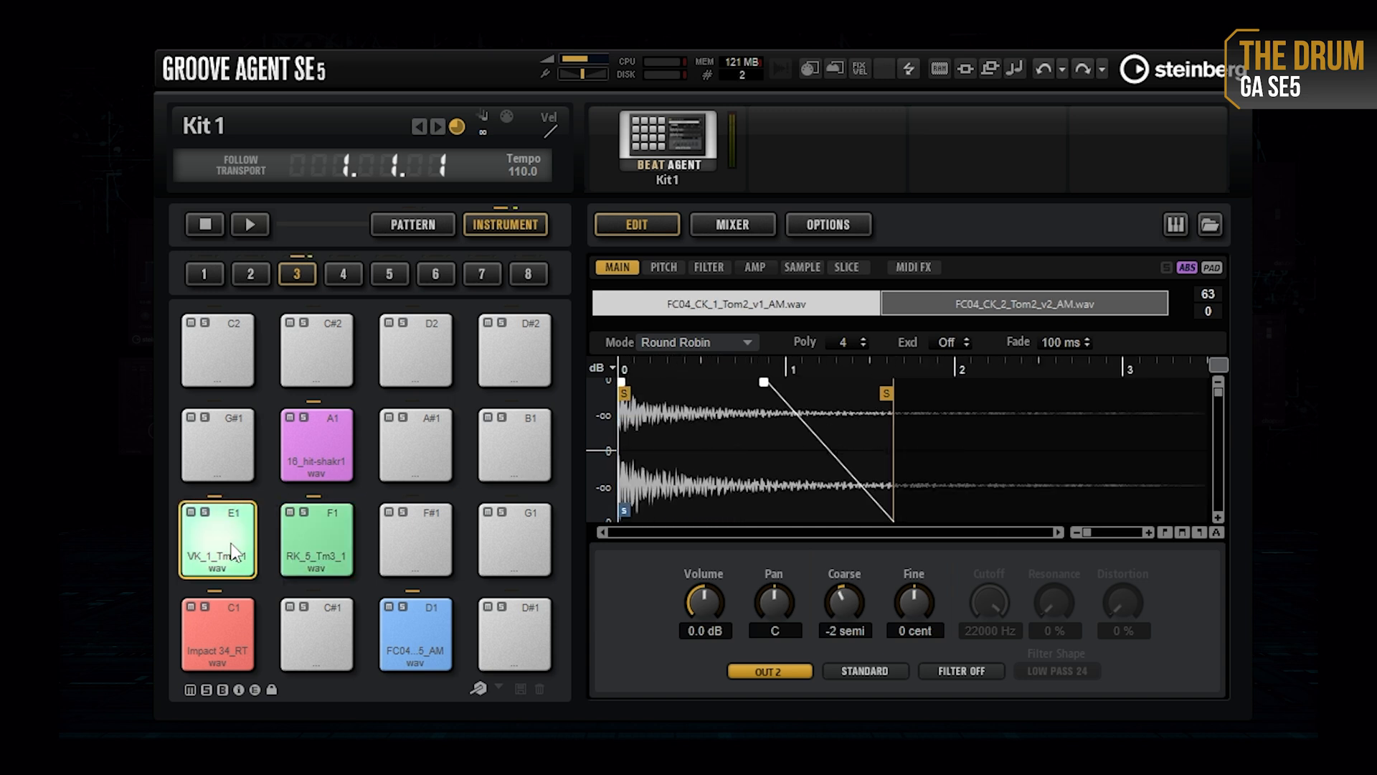
pyautogui.click(304, 540)
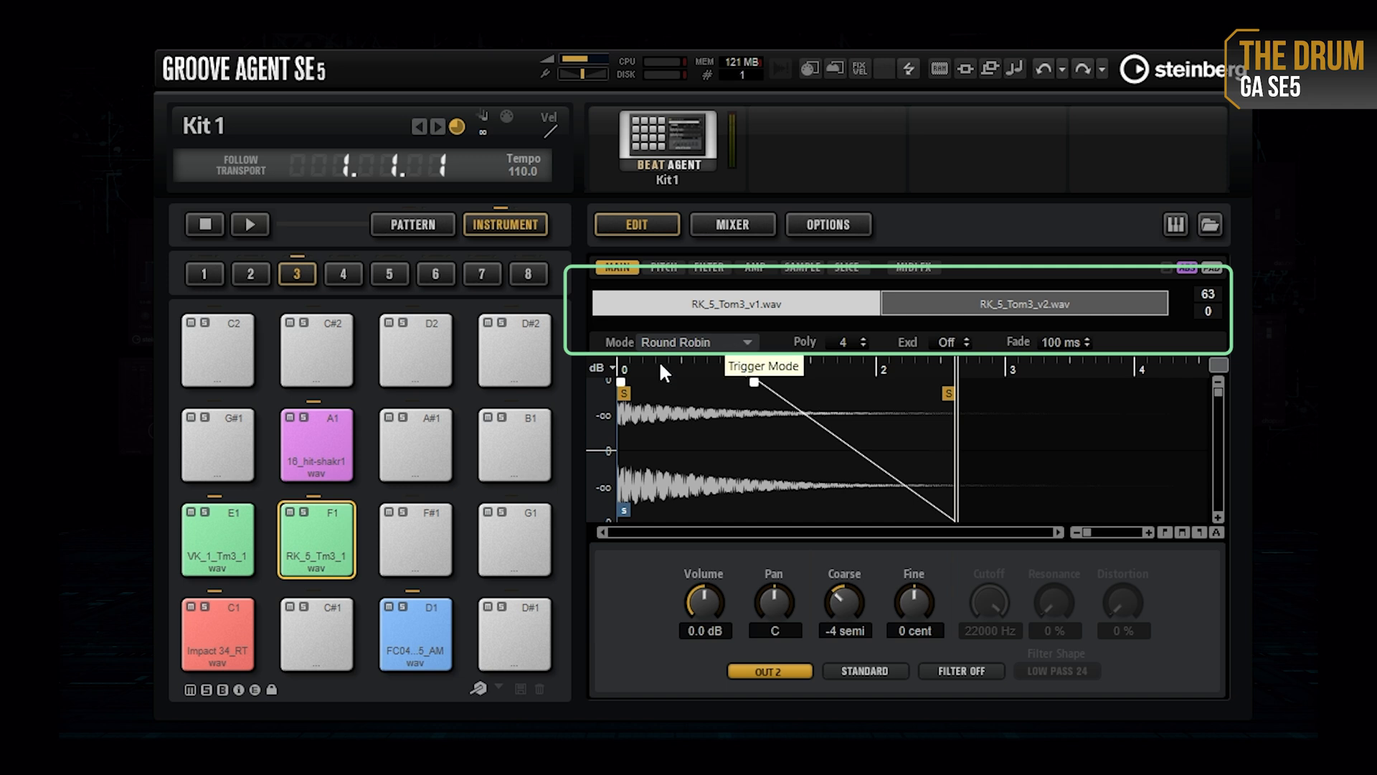
pyautogui.click(325, 550)
pyautogui.click(326, 549)
pyautogui.click(325, 549)
pyautogui.click(326, 549)
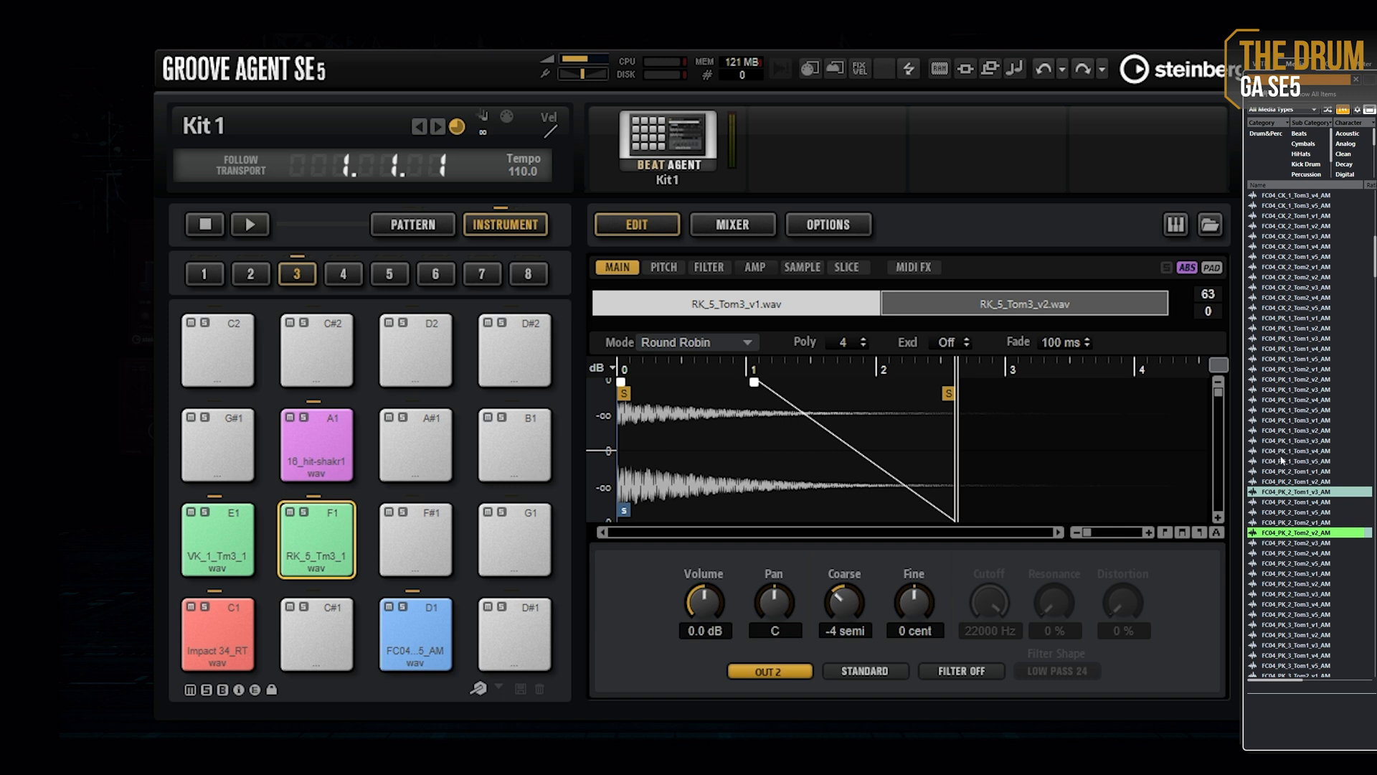
# Load four FC04_PK tom samples from the media list onto the empty G1 pad and audition it at different velocities
pyautogui.click(1287, 415)
pyautogui.moveTo(558, 535); pyautogui.dragTo(522, 545)
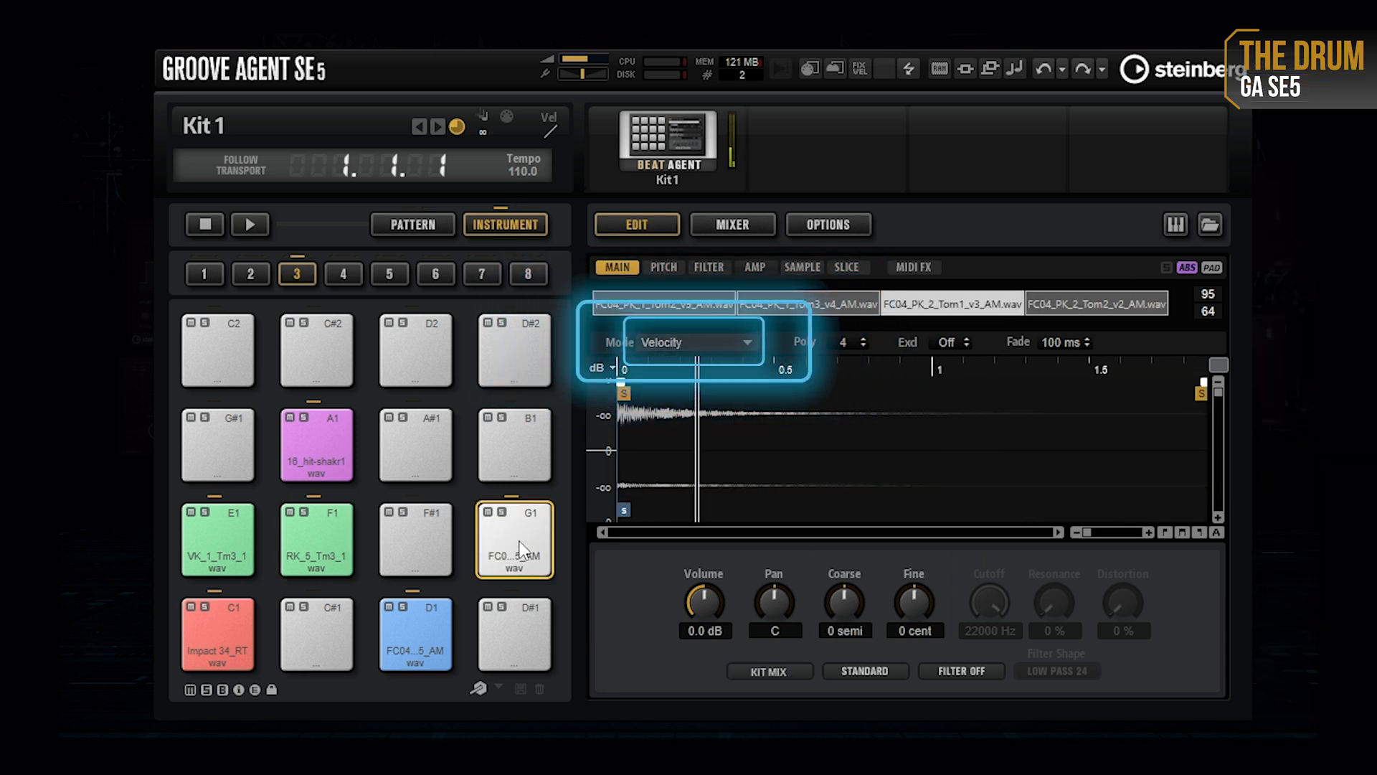
pyautogui.click(521, 567)
pyautogui.click(518, 551)
pyautogui.click(513, 532)
pyautogui.click(515, 511)
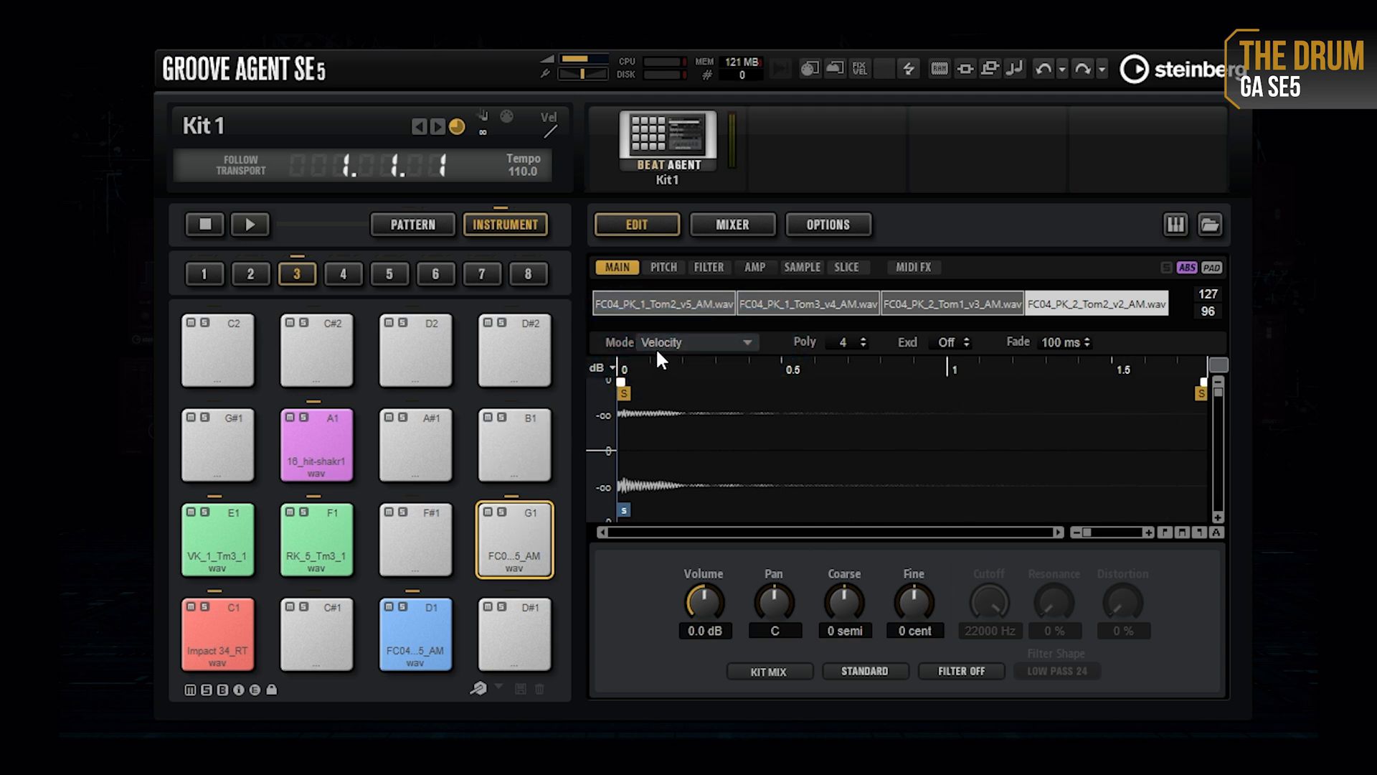
# Set the G1 pad's trigger mode to Round Robin and audition the tom samples
pyautogui.click(700, 346)
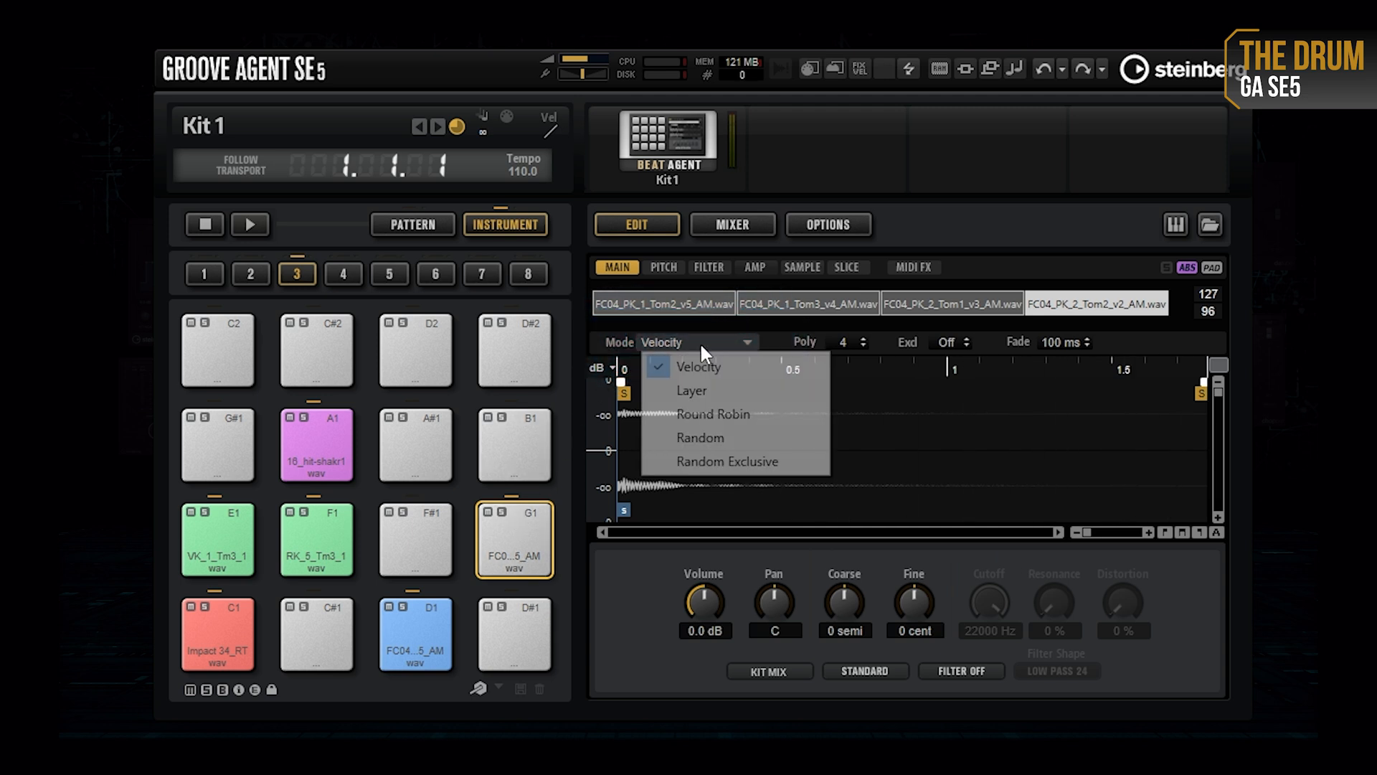
pyautogui.click(708, 416)
pyautogui.click(525, 567)
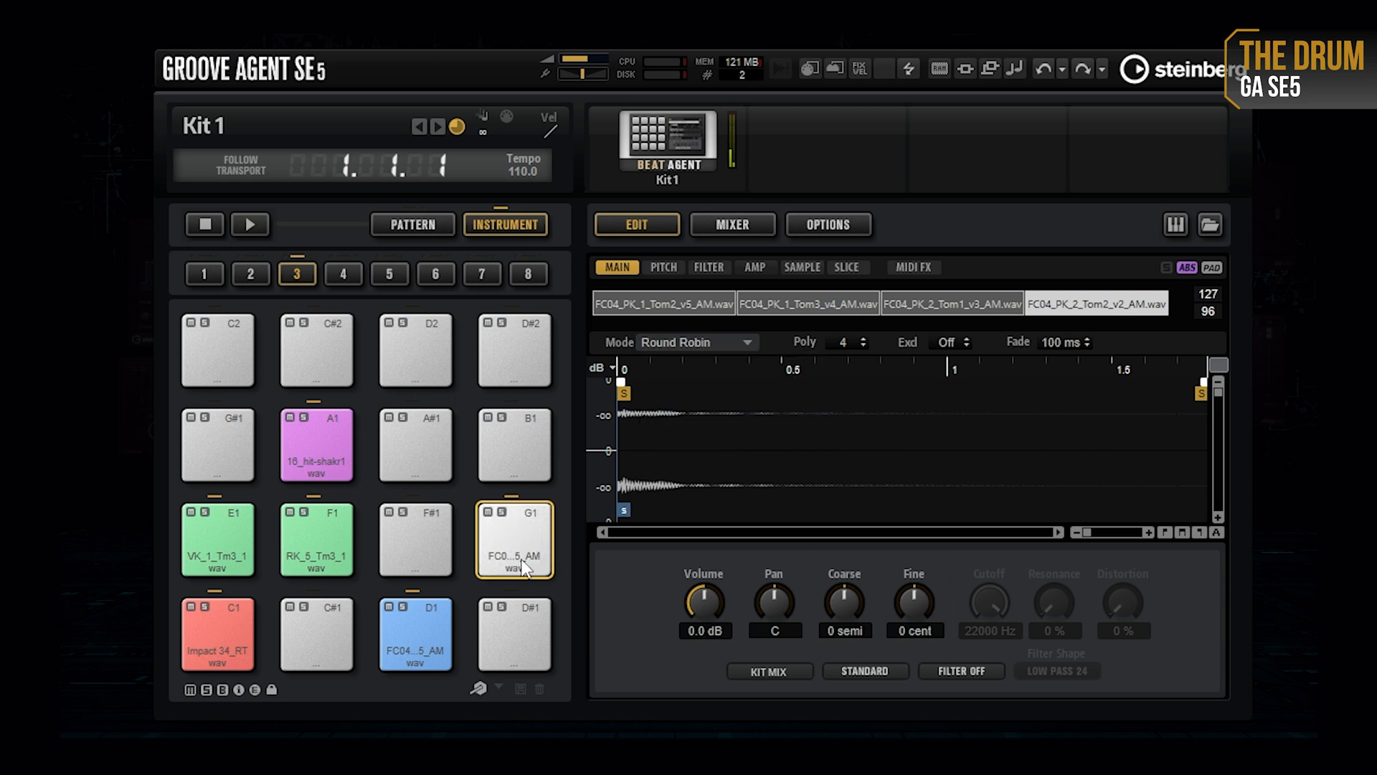
pyautogui.click(524, 566)
# Audition the A1 shaker pad and inspect its 16_hit-shaker3, 16_hit-shaker5 and 16_hit-shaker7 samples
pyautogui.click(334, 461)
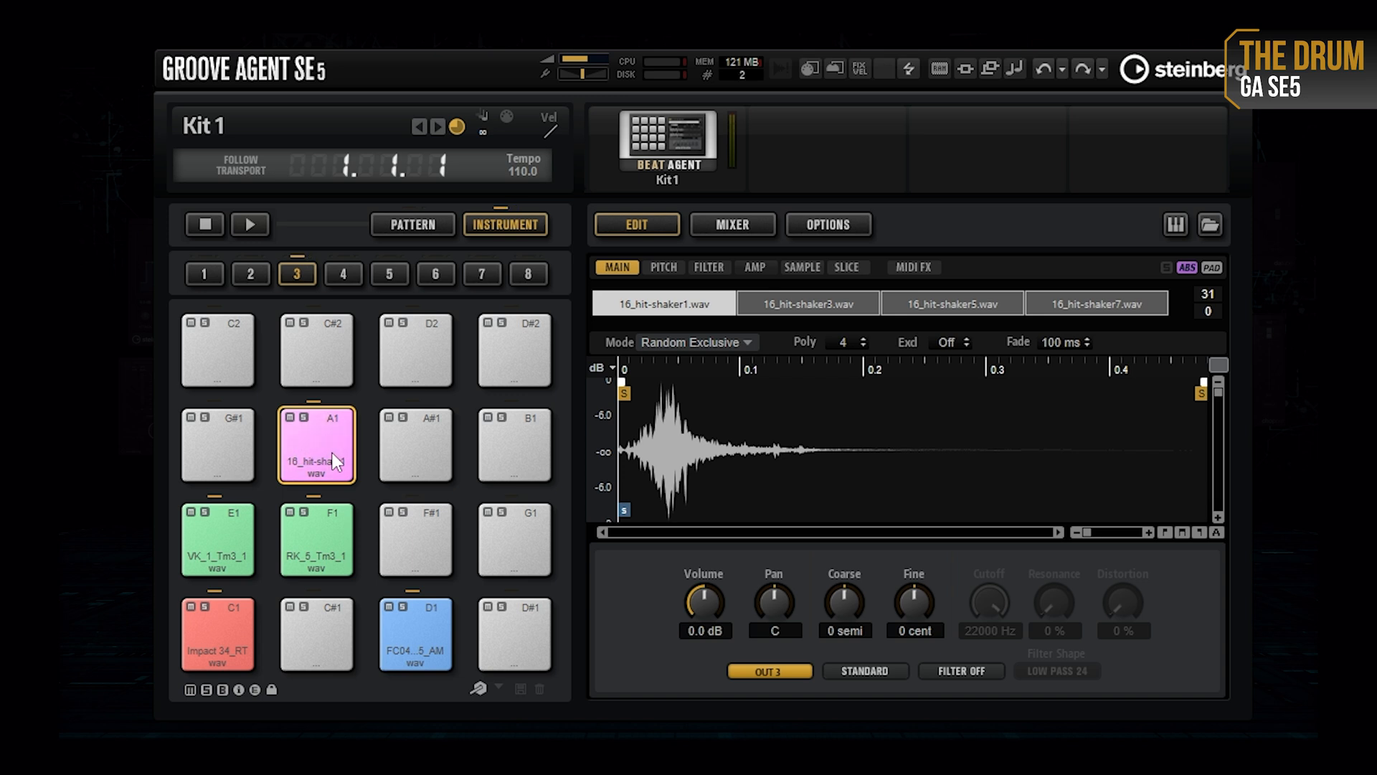
pyautogui.click(826, 307)
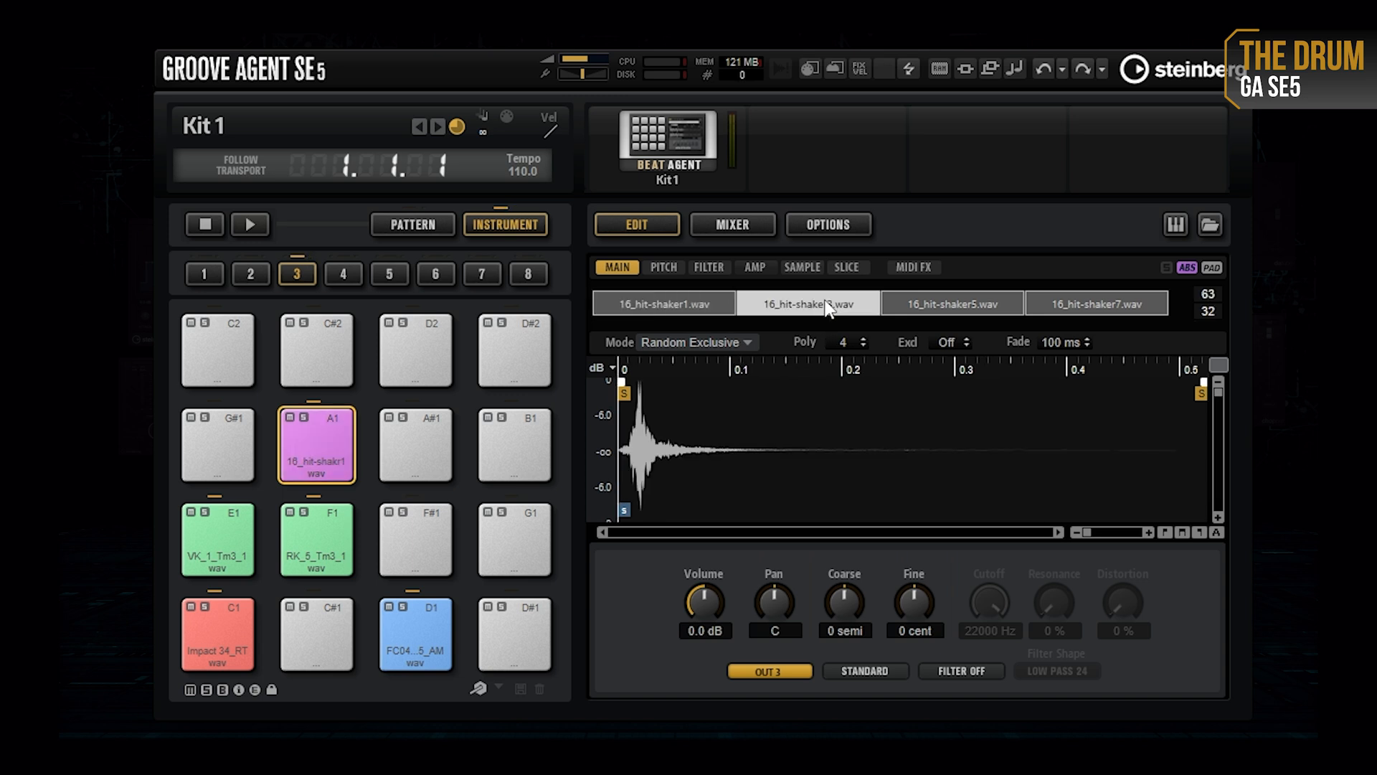
pyautogui.click(954, 309)
pyautogui.click(1108, 311)
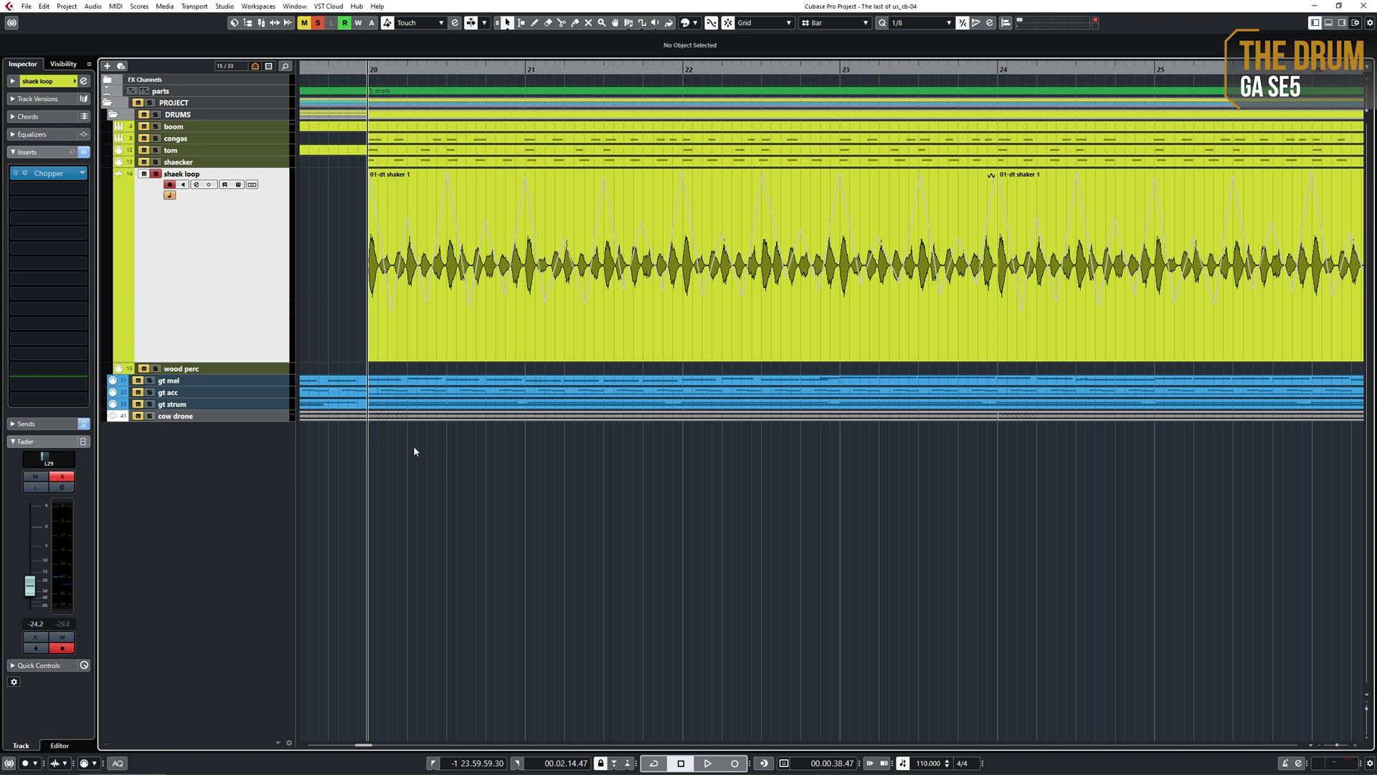
# Play back the shaek loop part, the combined drum and guitar tracks, and the wood perc part
pyautogui.click(457, 297)
pyautogui.press('space')
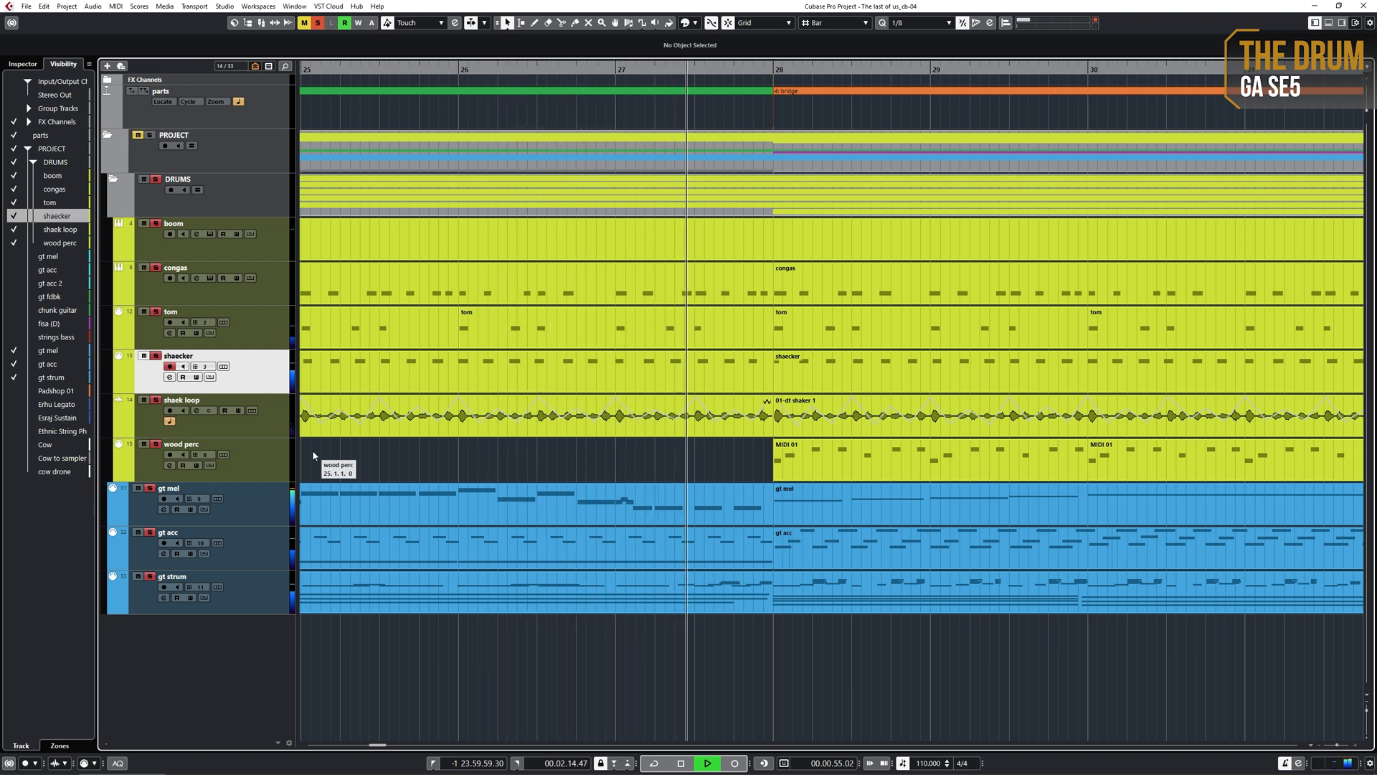
pyautogui.press('space')
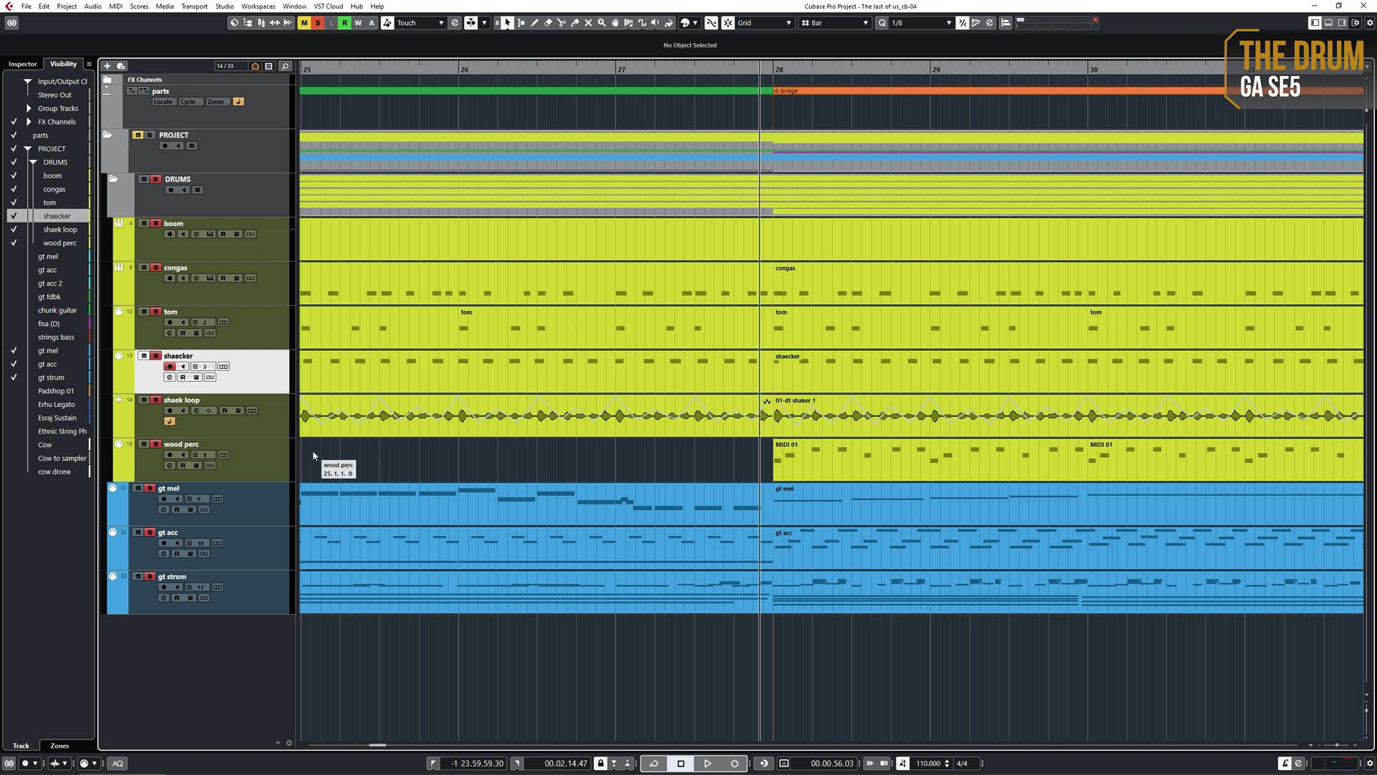
pyautogui.press('space')
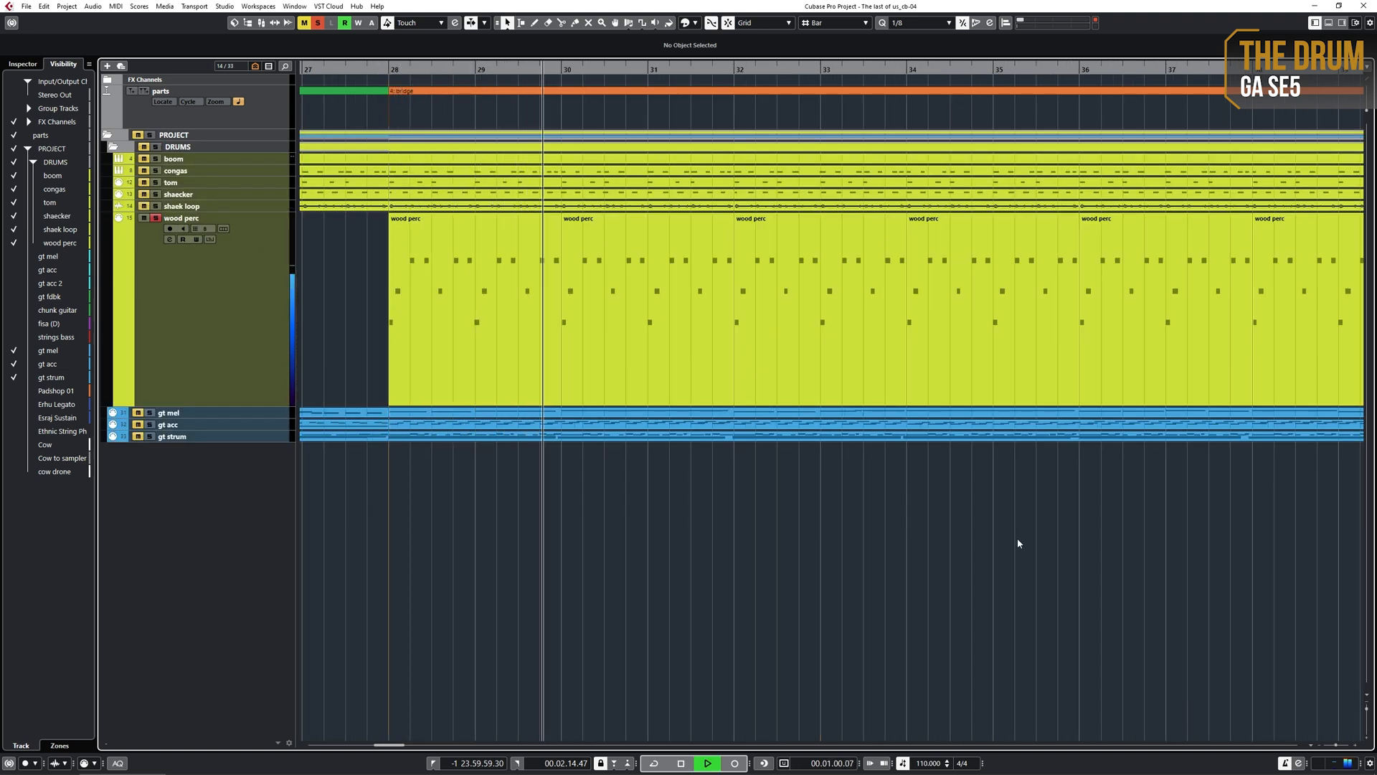
pyautogui.press('space')
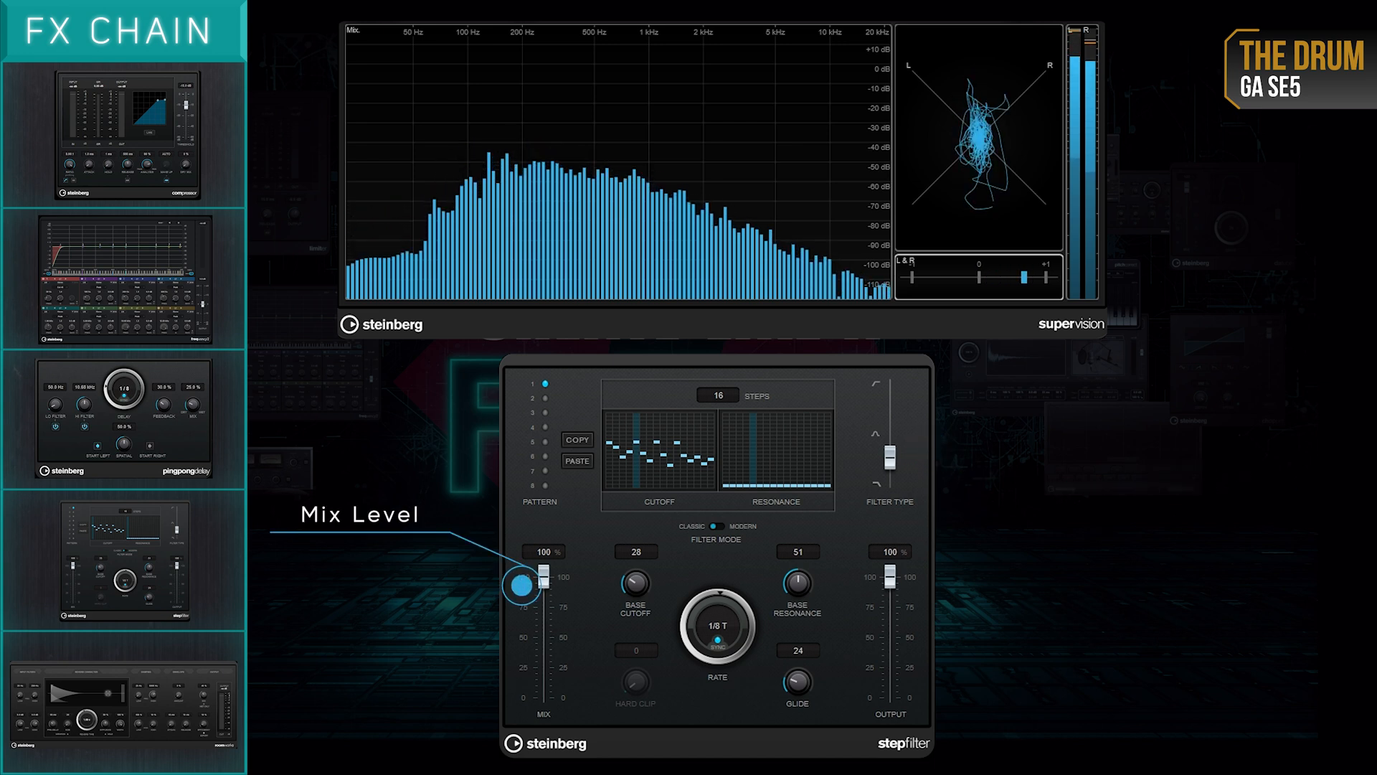
# Shift StepFilter's filter type to high-pass and back toward low-pass, lowering the mix to about 59% in between
pyautogui.moveTo(890, 457); pyautogui.dragTo(896, 410)
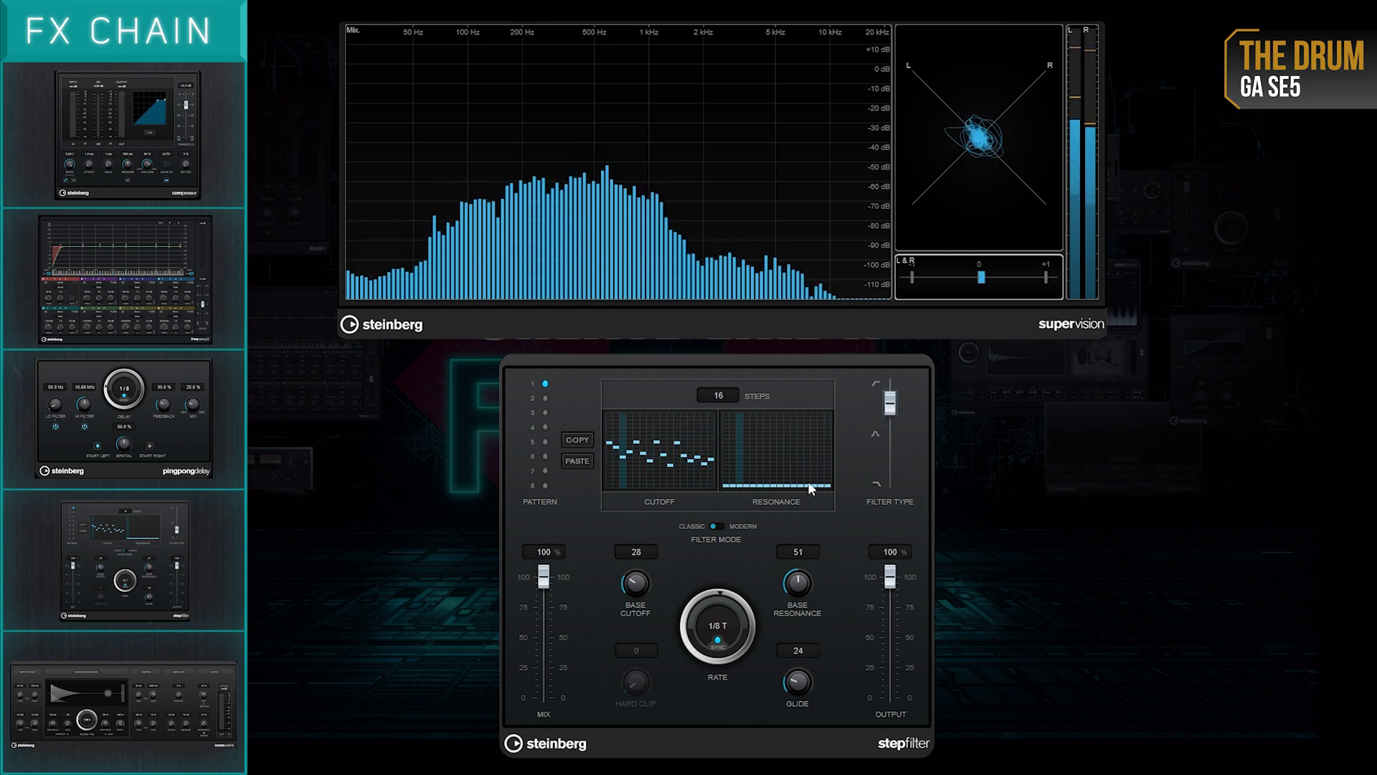
pyautogui.moveTo(543, 574); pyautogui.dragTo(545, 632)
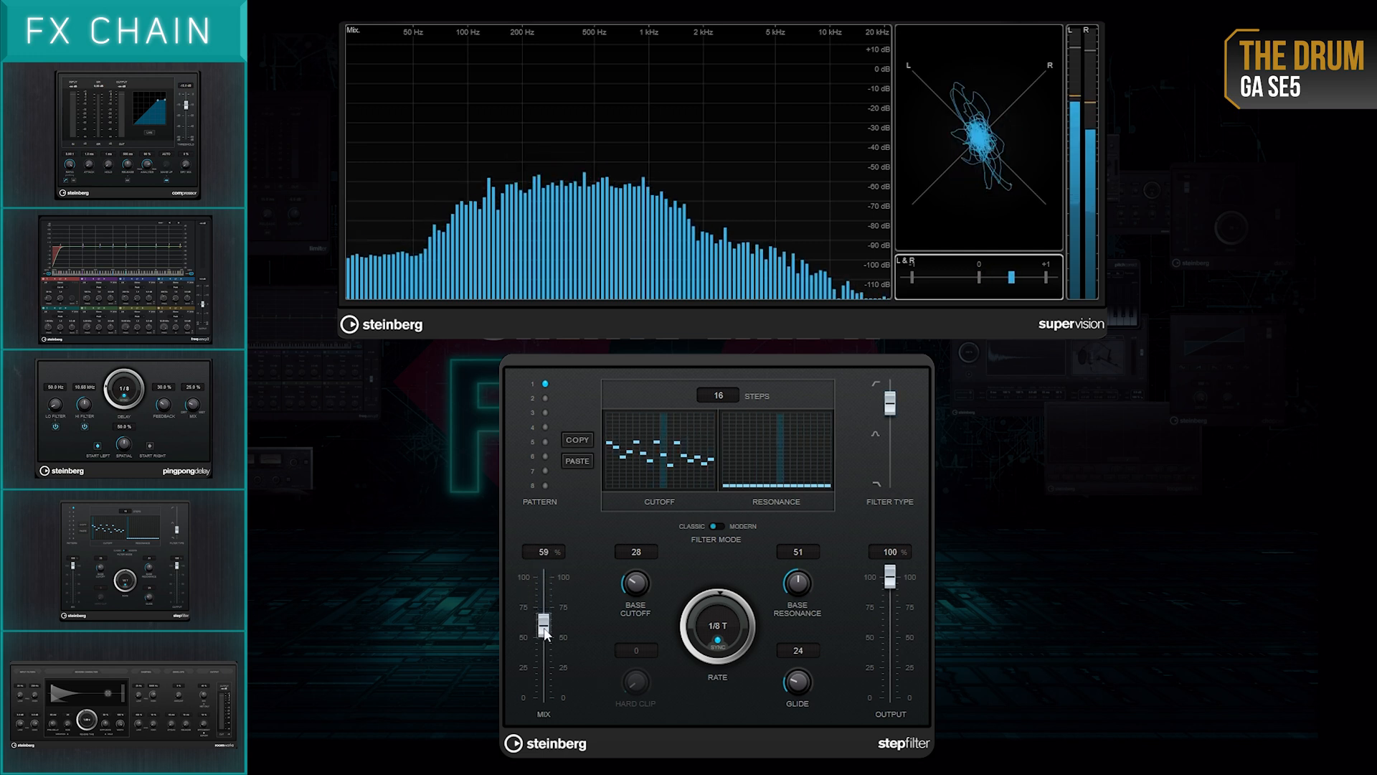
pyautogui.moveTo(545, 638)
pyautogui.mouseDown()
pyautogui.moveTo(543, 716)
pyautogui.moveTo(561, 632)
pyautogui.mouseUp()
pyautogui.moveTo(889, 402); pyautogui.dragTo(889, 463)
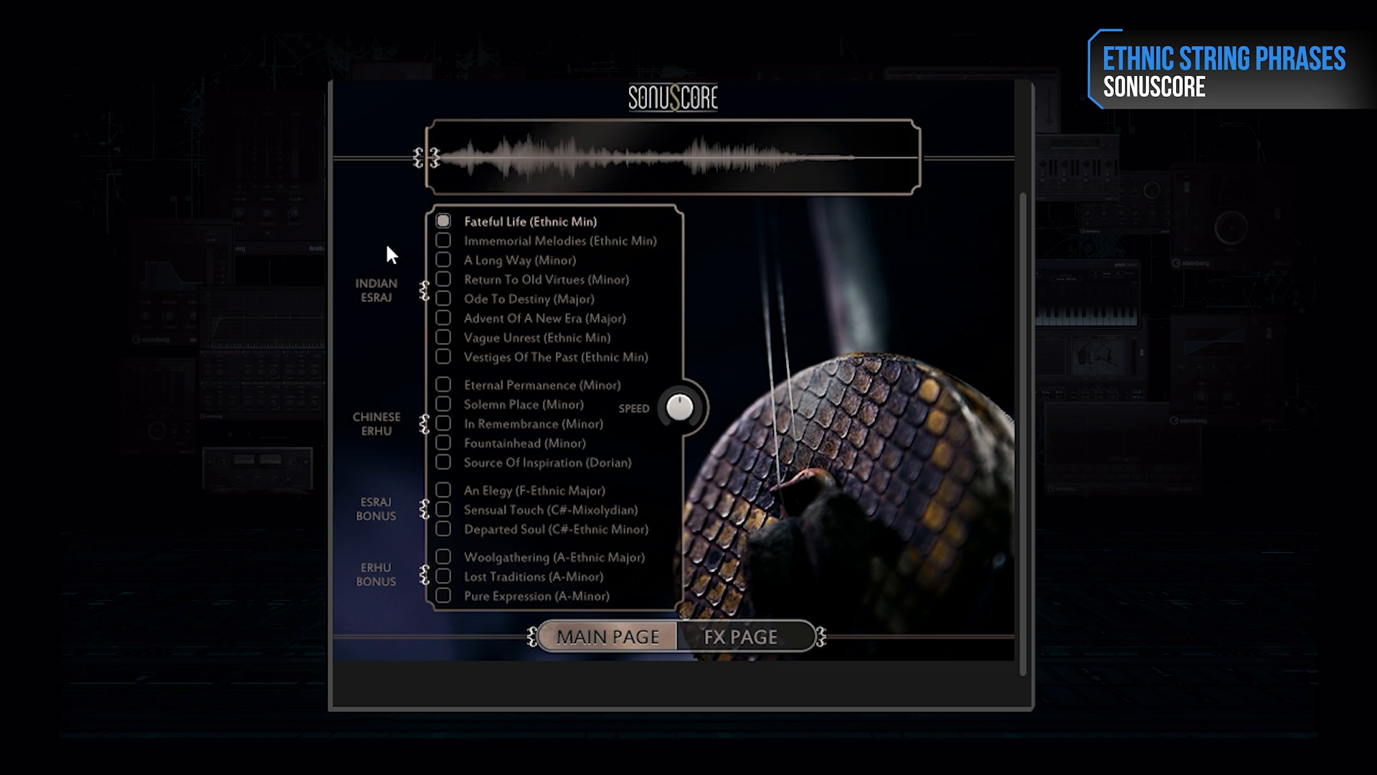
# Audition the Ethnic String Phrases Ode To Destiny, Eternal Permanence and Sensual Touch
pyautogui.click(443, 298)
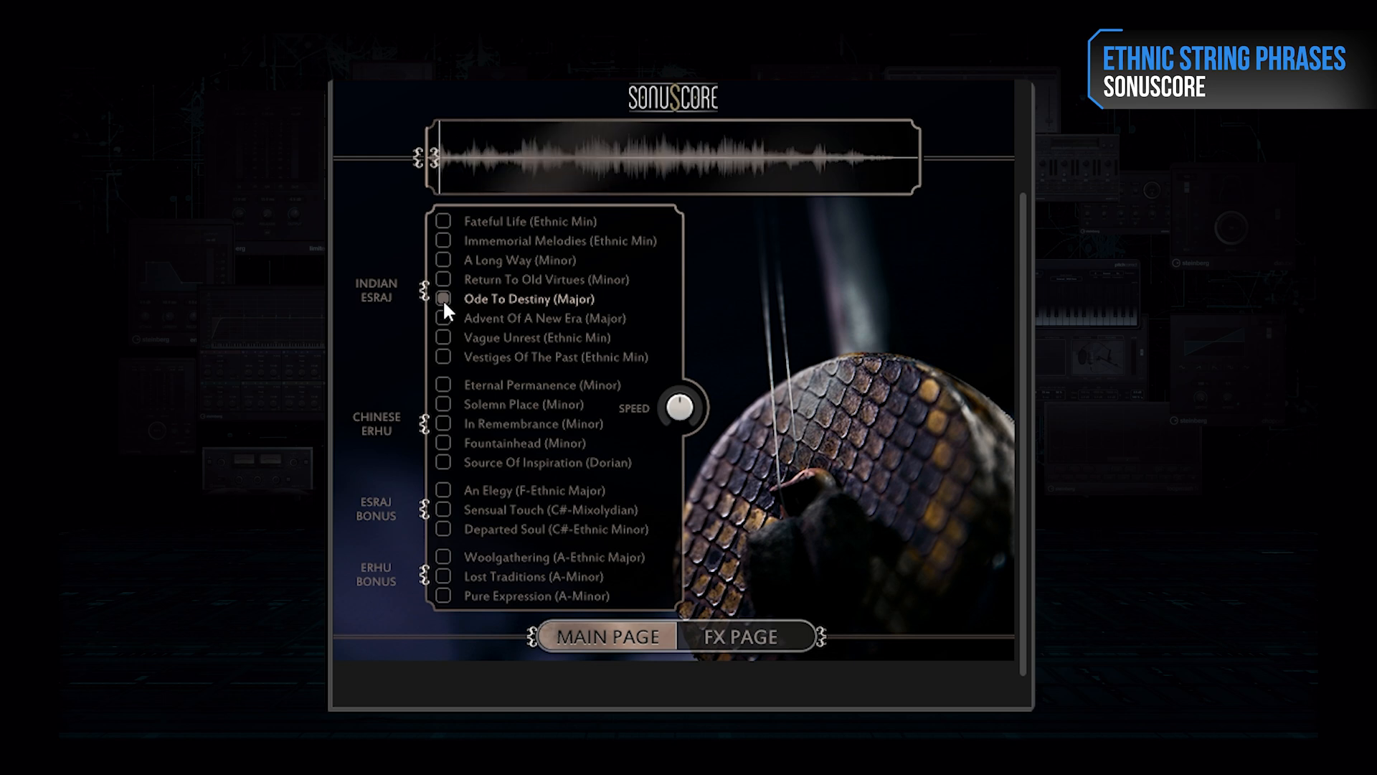
pyautogui.click(442, 386)
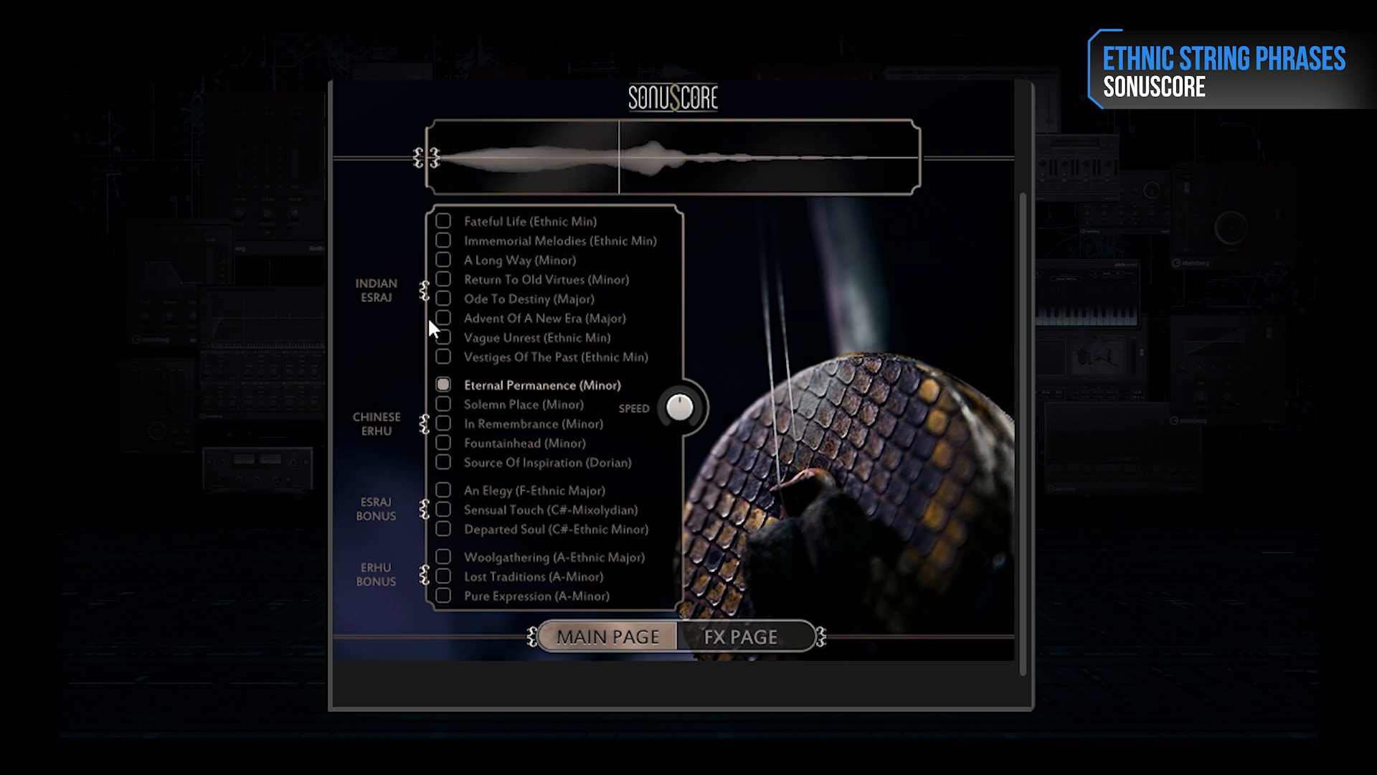
pyautogui.click(445, 508)
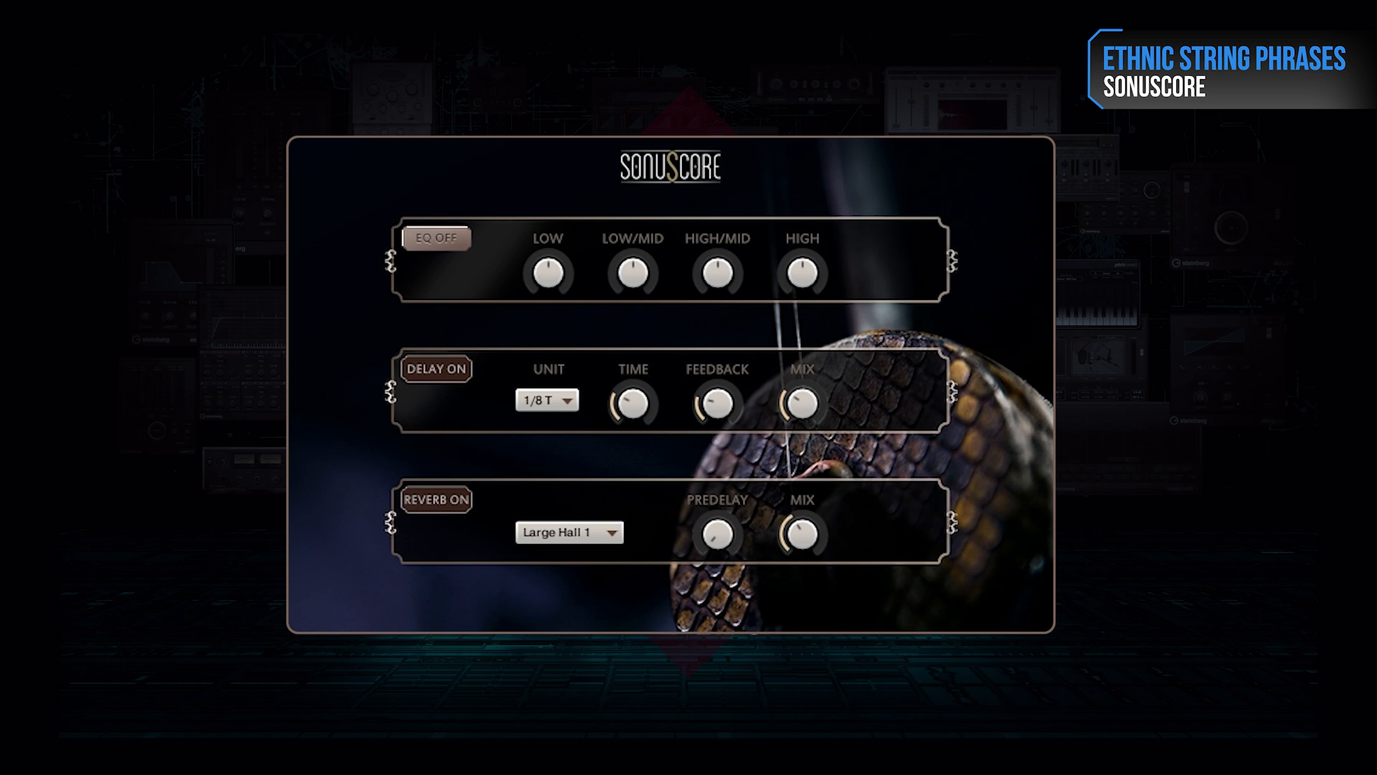
# Review the Ethnic String Phrases delay effect and select Large Hall 1 as the reverb type
pyautogui.click(409, 370)
pyautogui.click(610, 535)
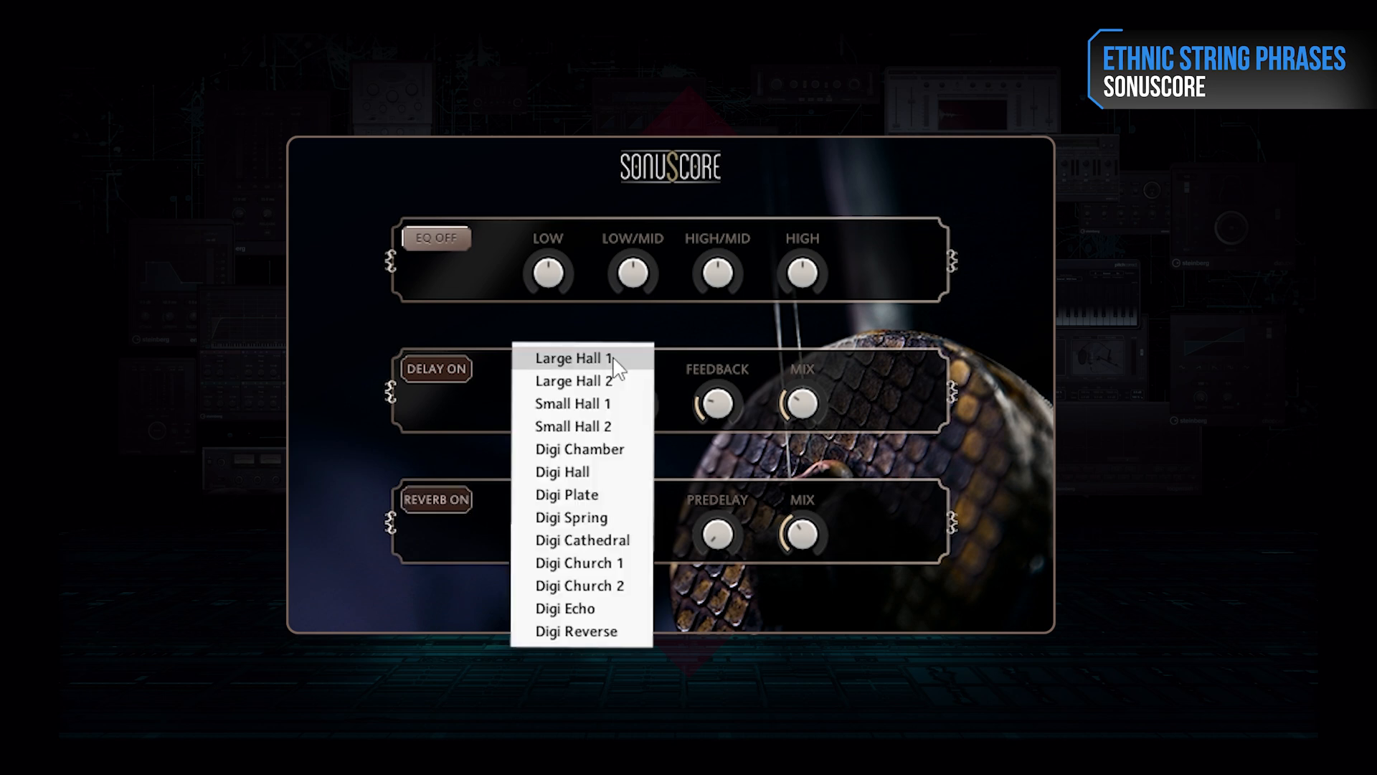
pyautogui.click(613, 357)
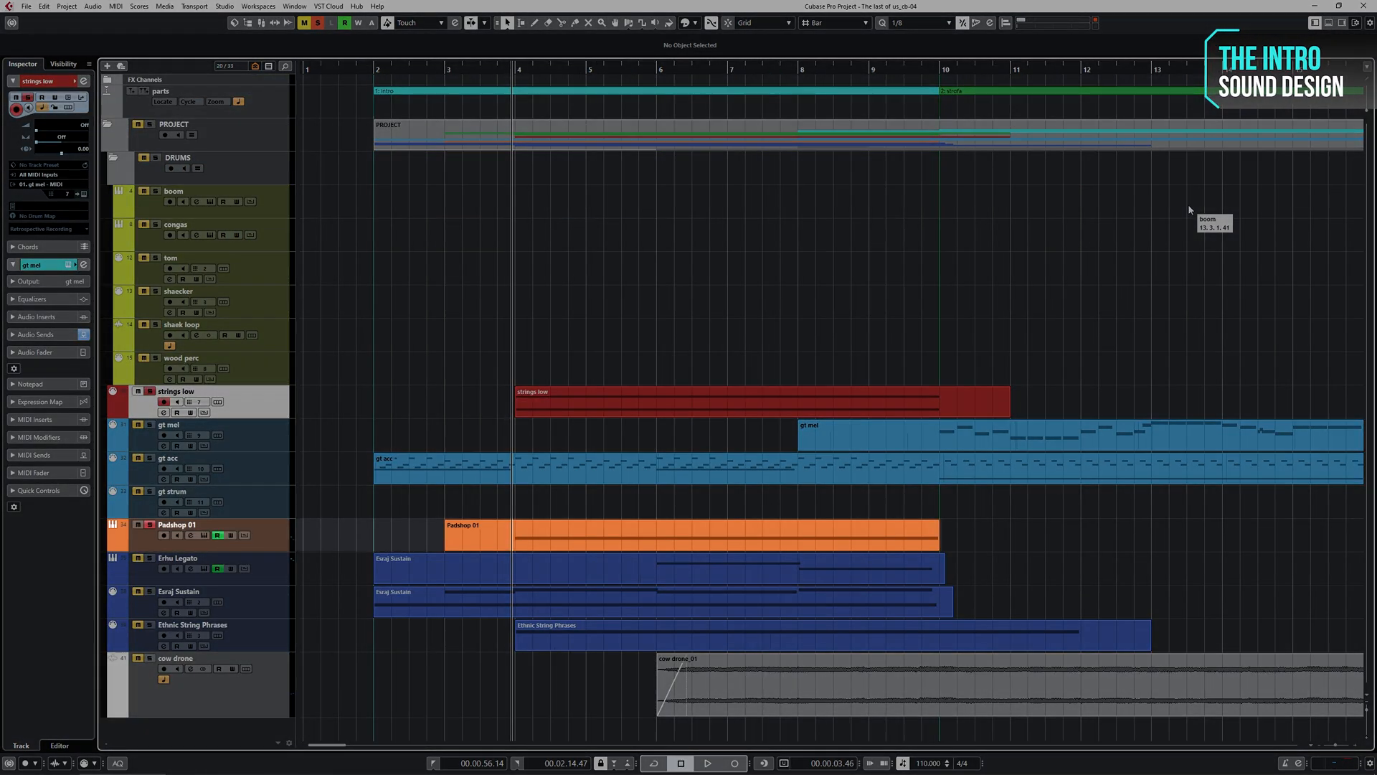
# Play back the intro's strings low and Padshop 01 layers, the Feedback Guitar part and the combined intro tracks
pyautogui.press('space')
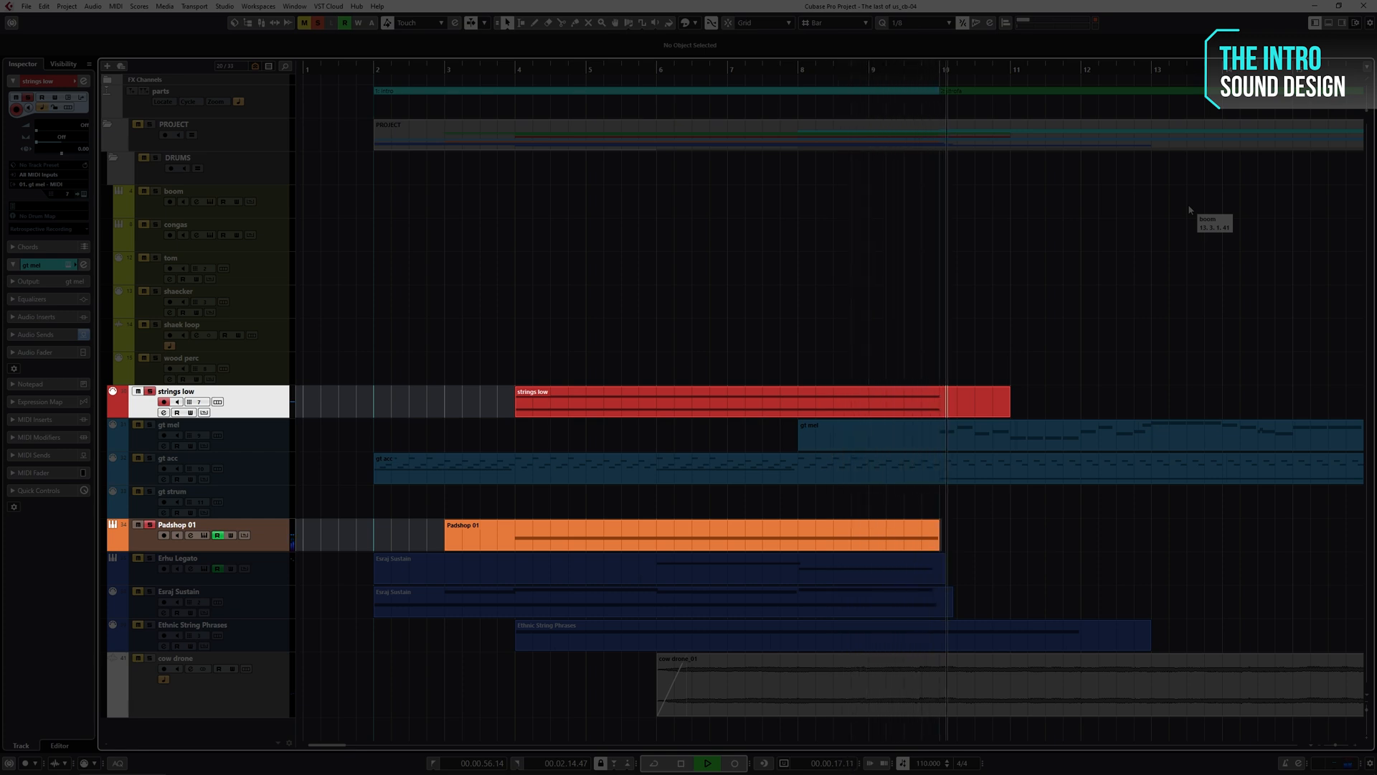
pyautogui.press('space')
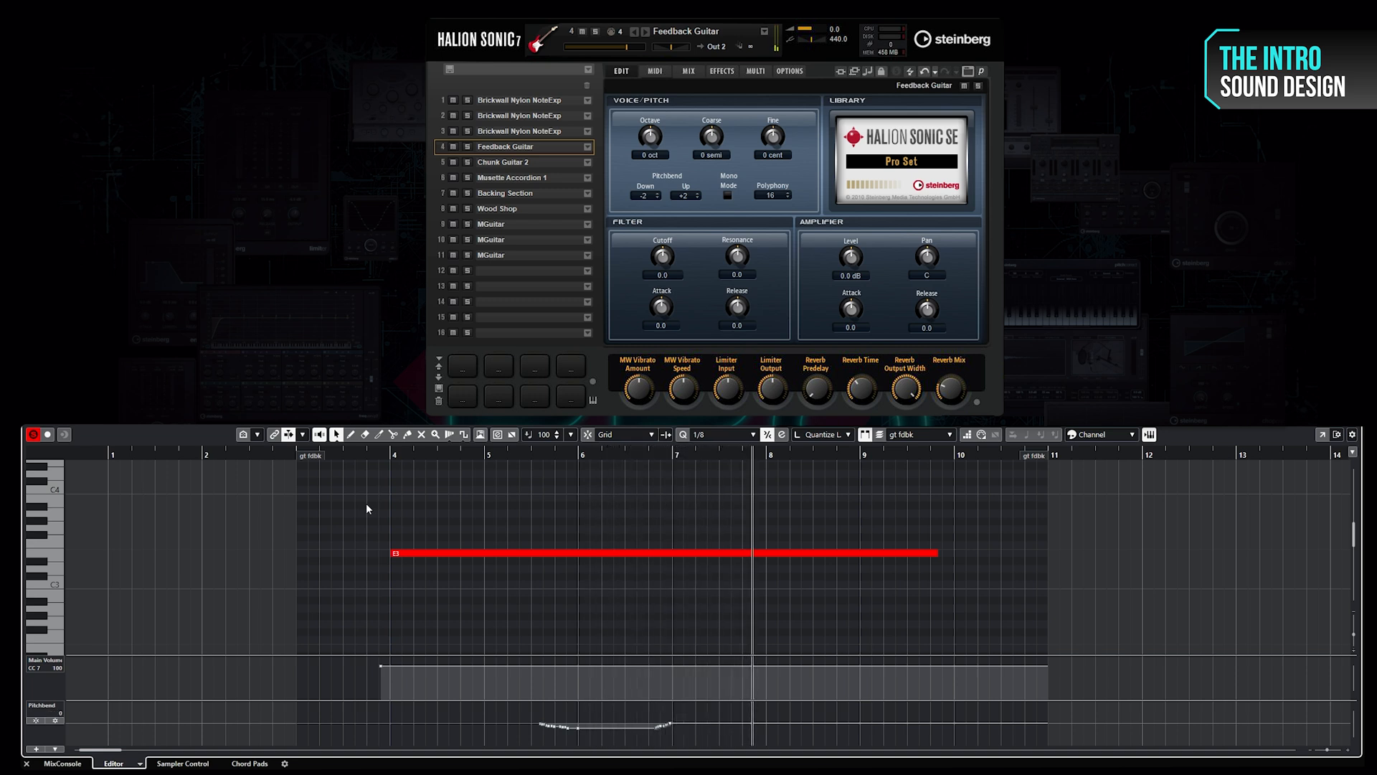
pyautogui.press('space')
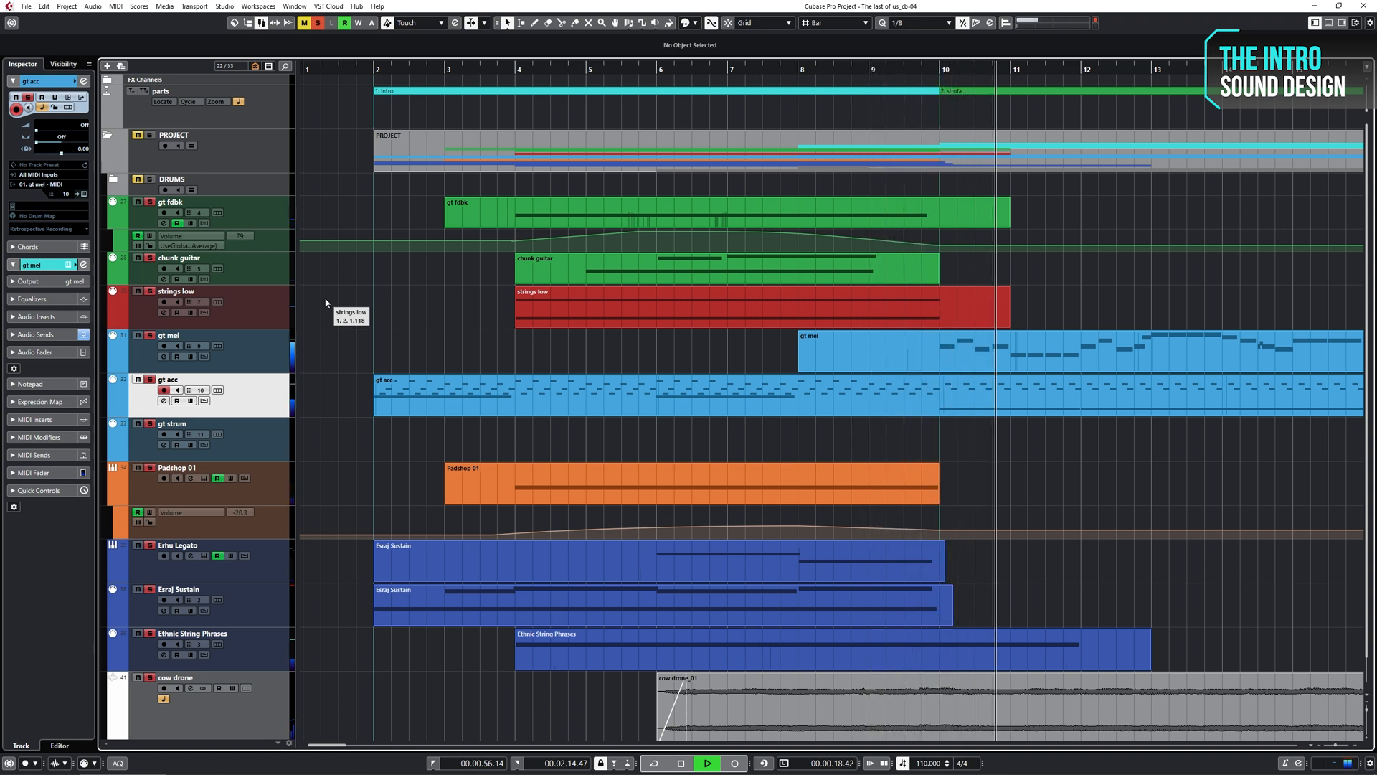
pyautogui.press('space')
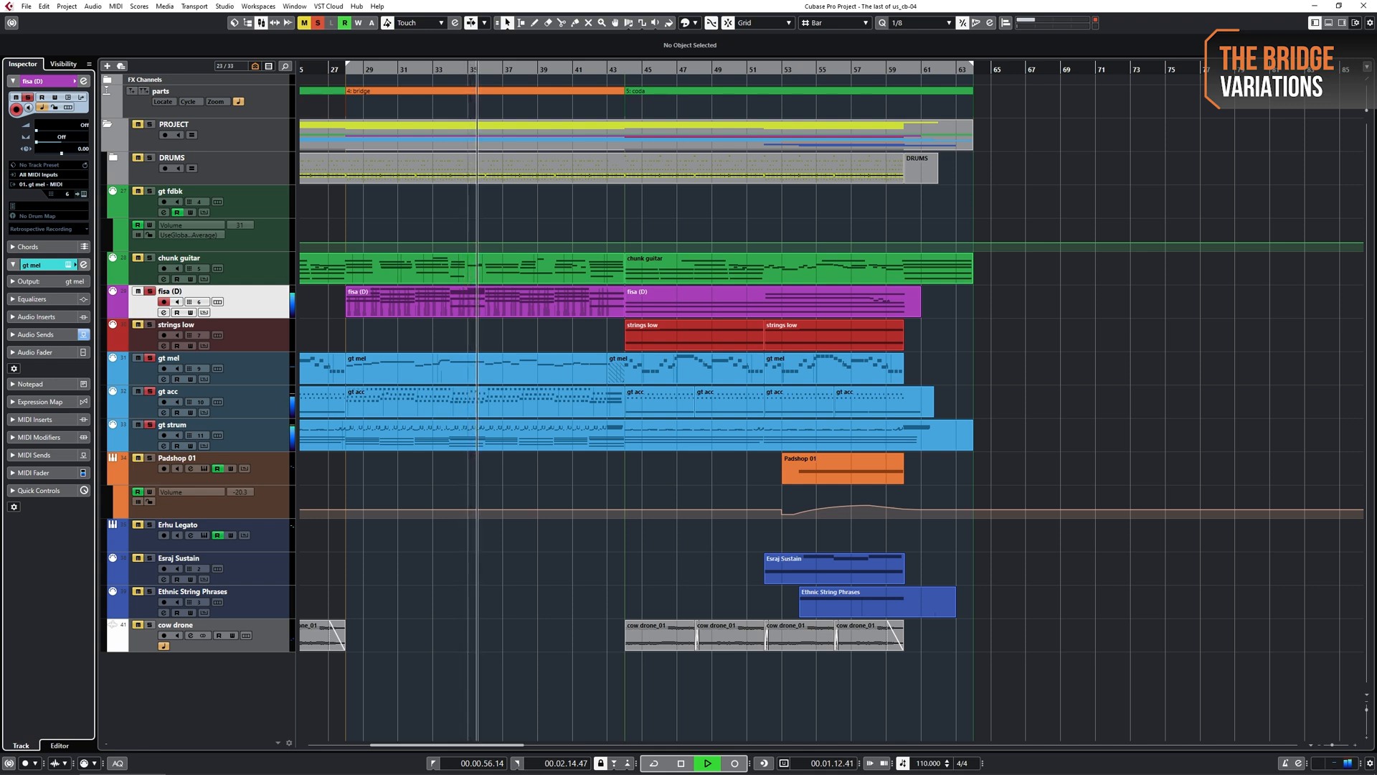
# Stop the bridge playback, take the gt mel track out of solo and resume playback
pyautogui.press('space')
pyautogui.click(150, 358)
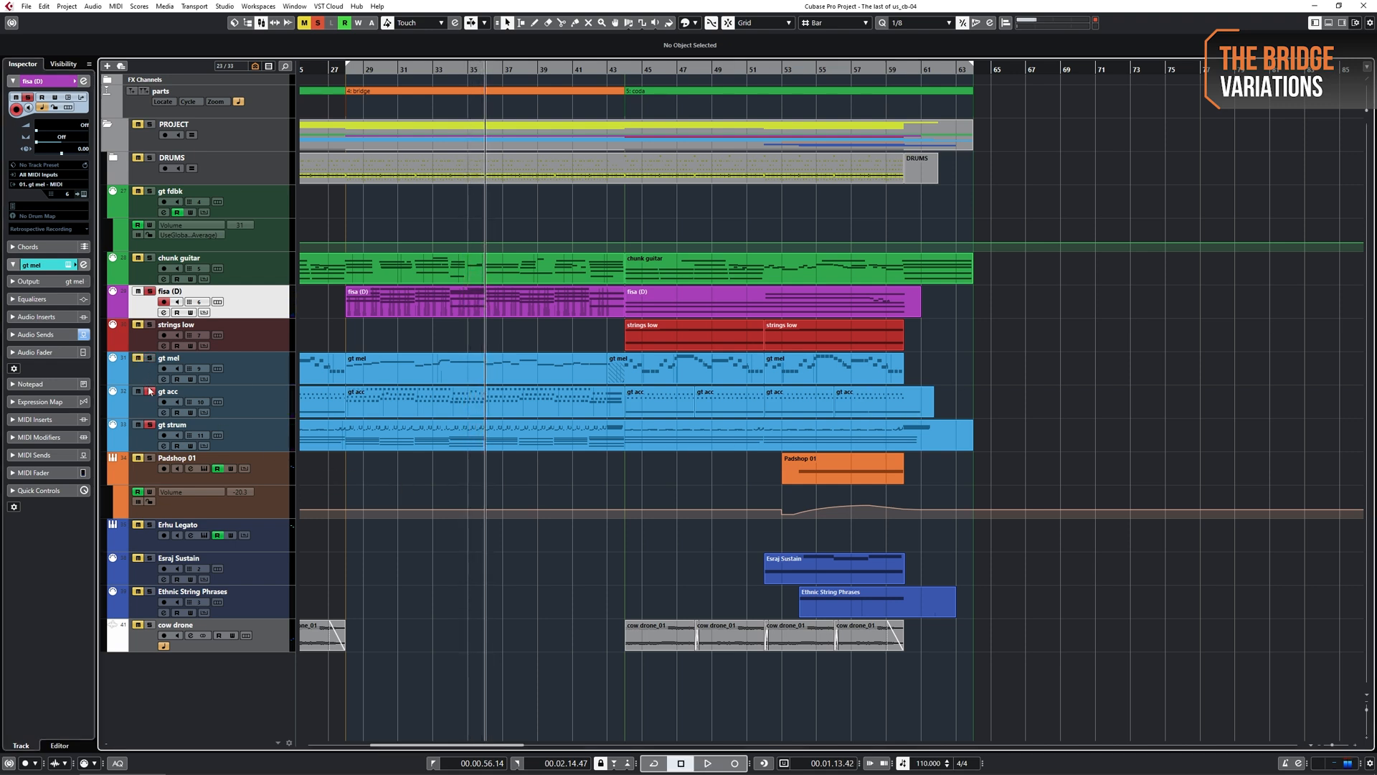
pyautogui.press('space')
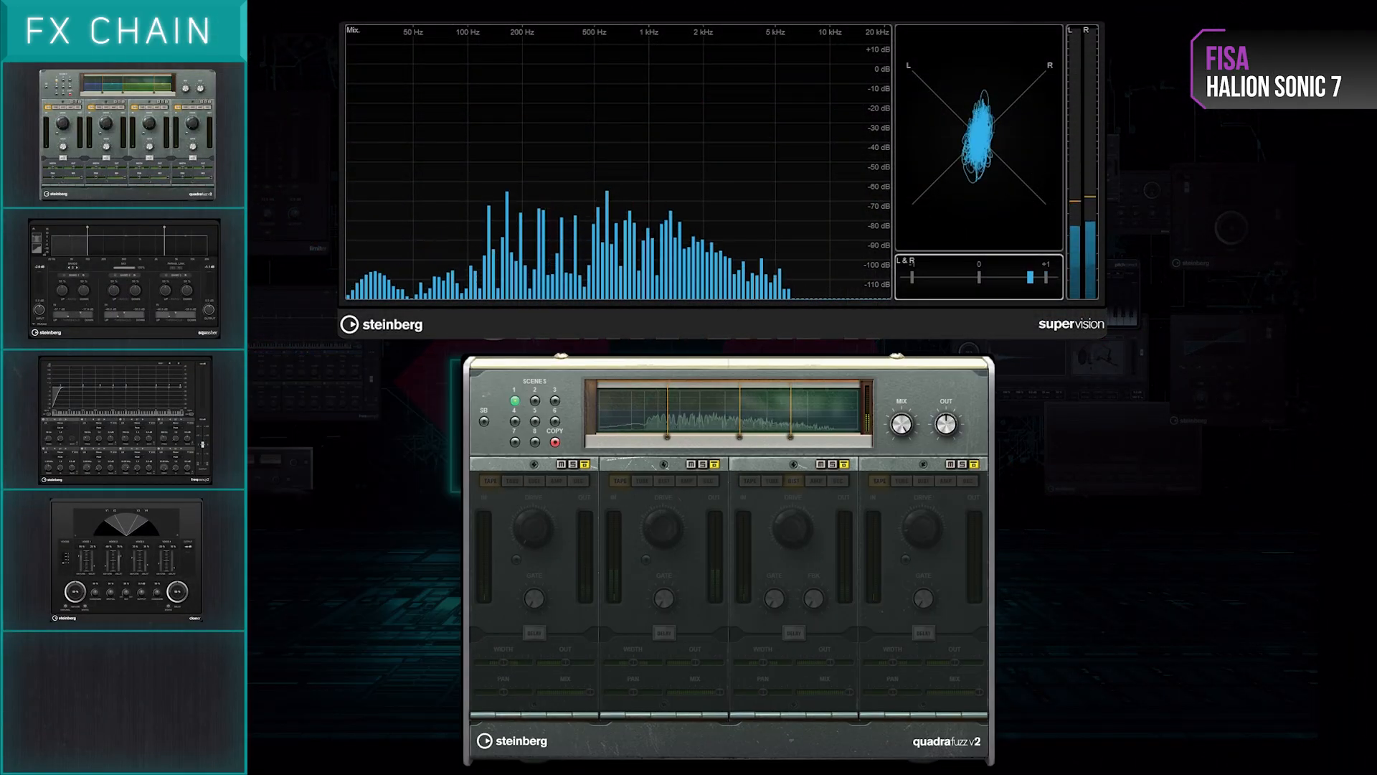
# Activate the third and fourth bands of QuadraFuzz v2 on the fisa track and adjust the fourth band's drive
pyautogui.click(844, 463)
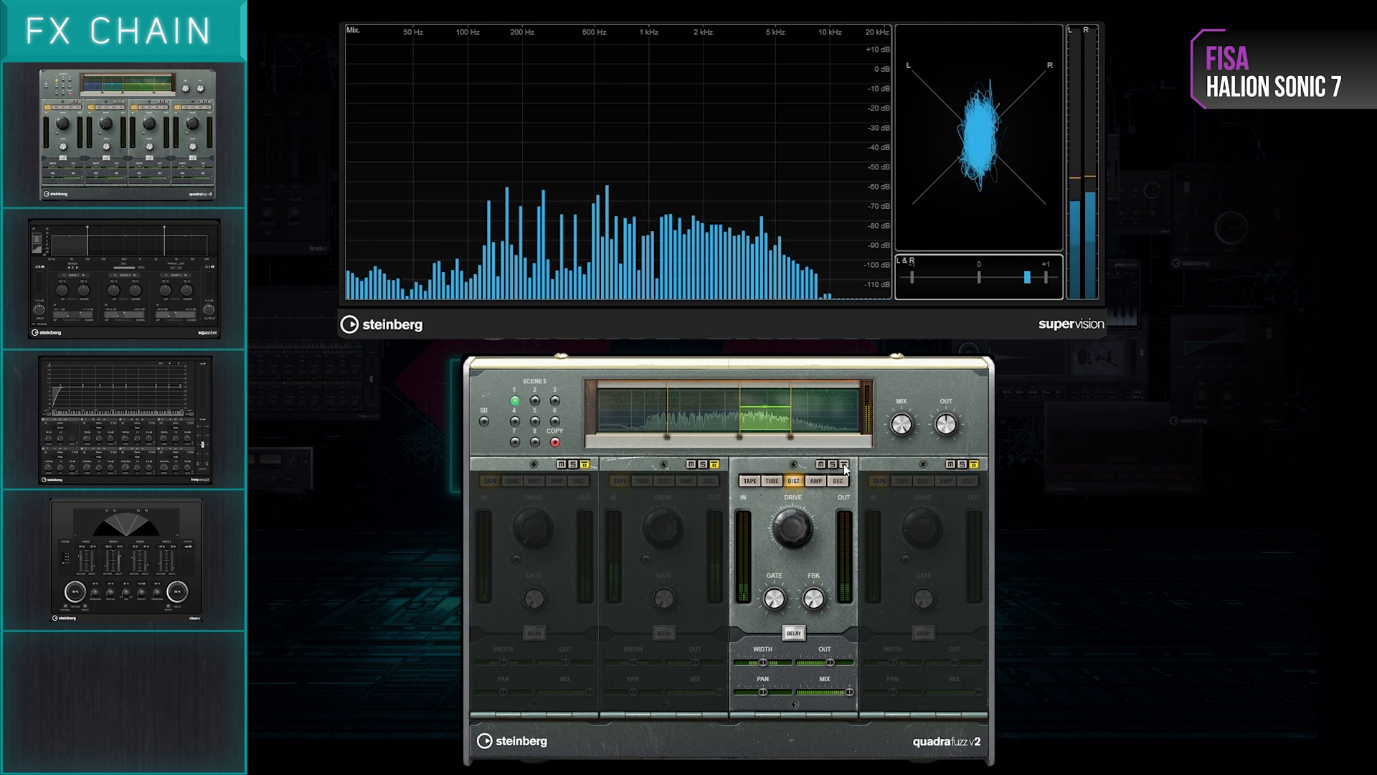
pyautogui.click(975, 465)
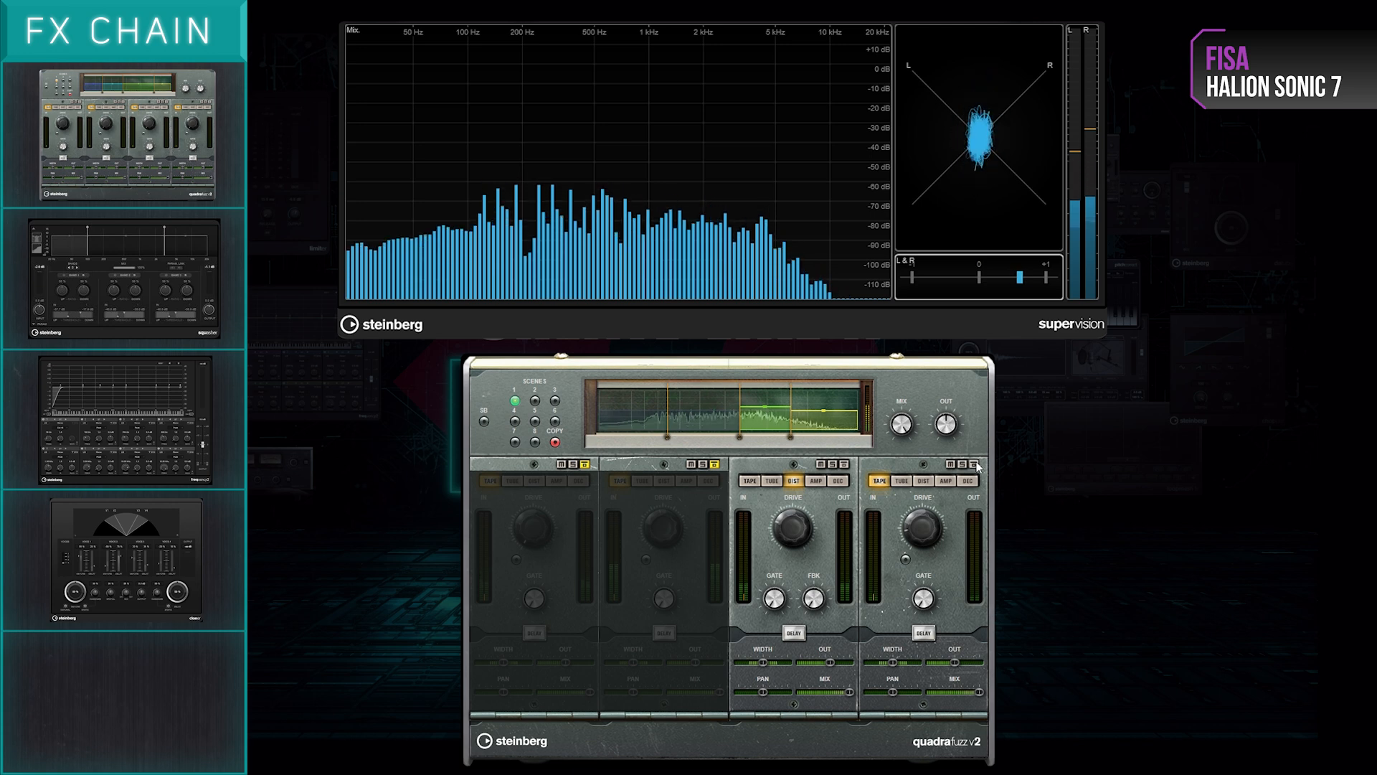
pyautogui.moveTo(920, 519)
pyautogui.moveTo(919, 518); pyautogui.dragTo(922, 502)
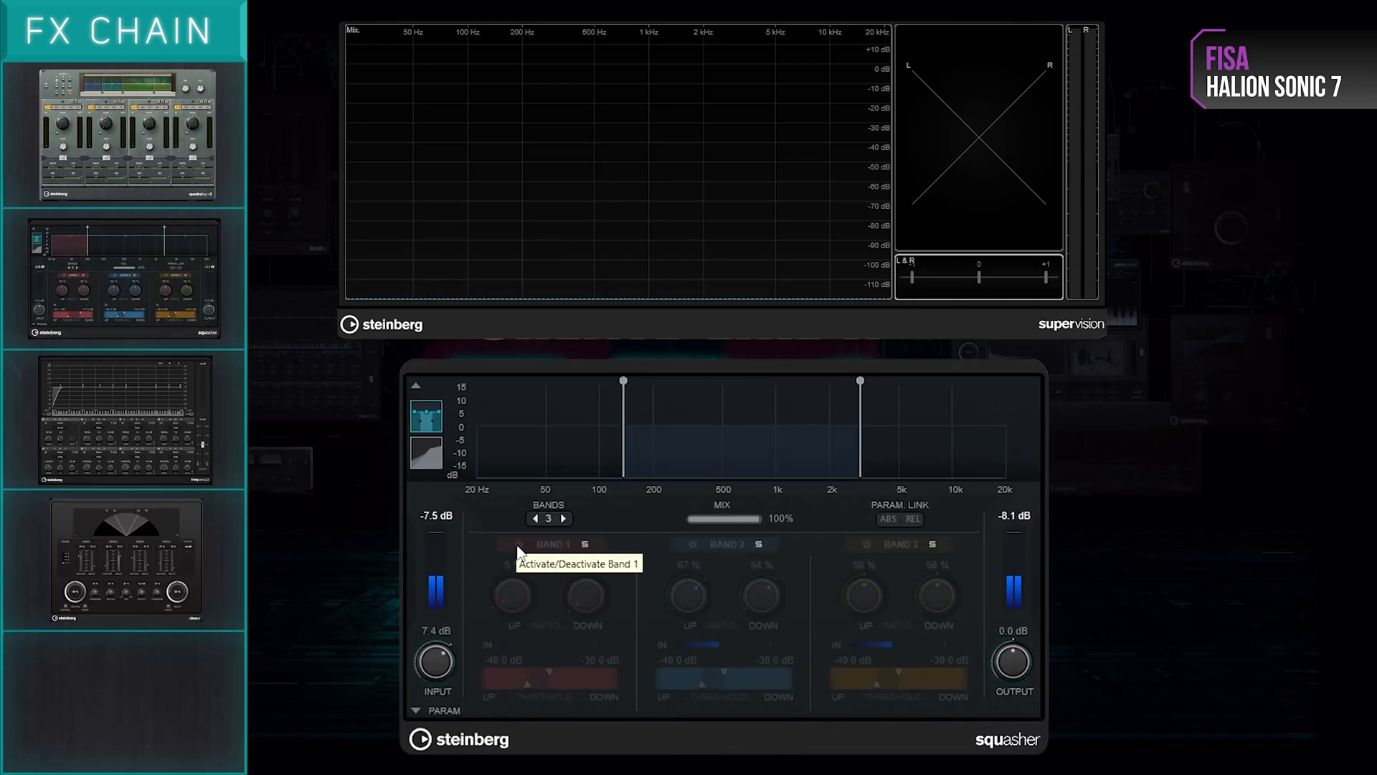
# Activate the low and middle bands of the Squasher on the fisa track
pyautogui.click(519, 544)
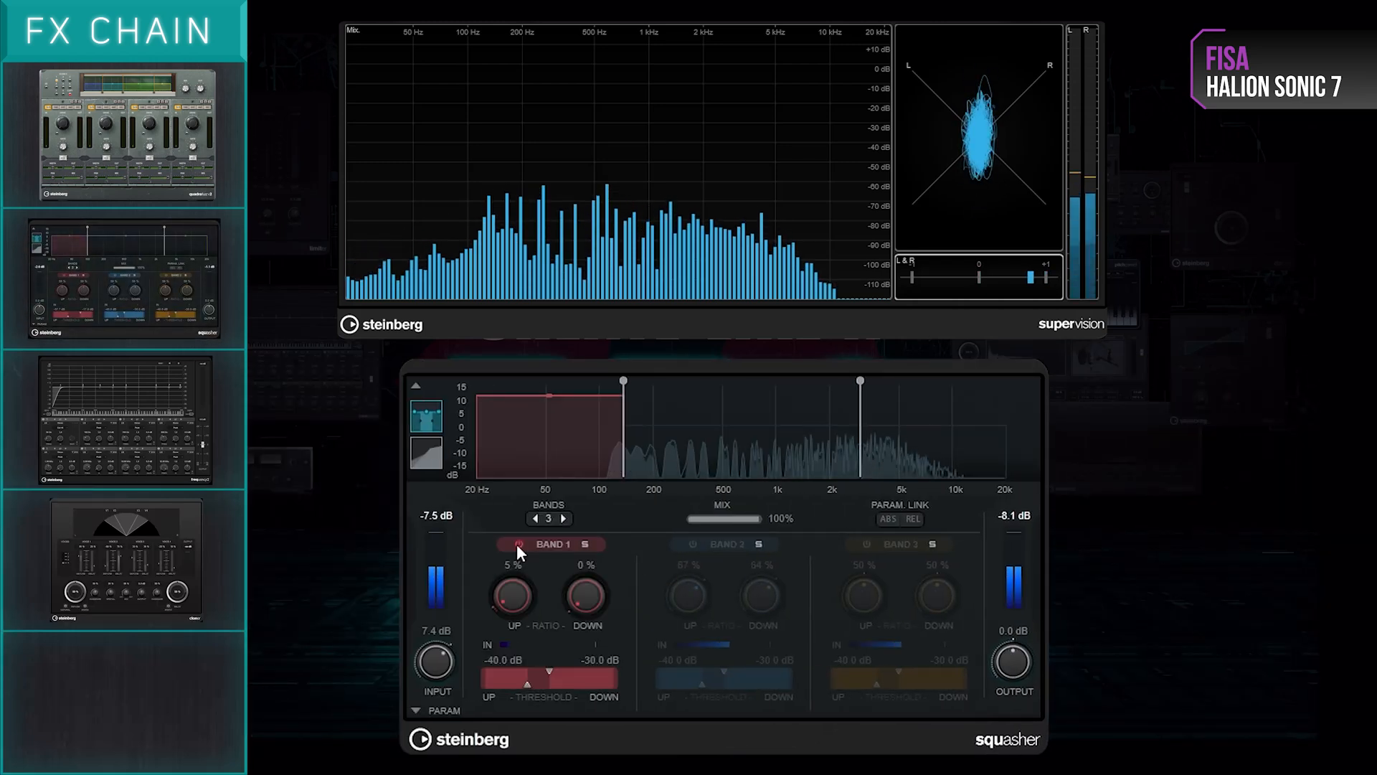
pyautogui.click(686, 544)
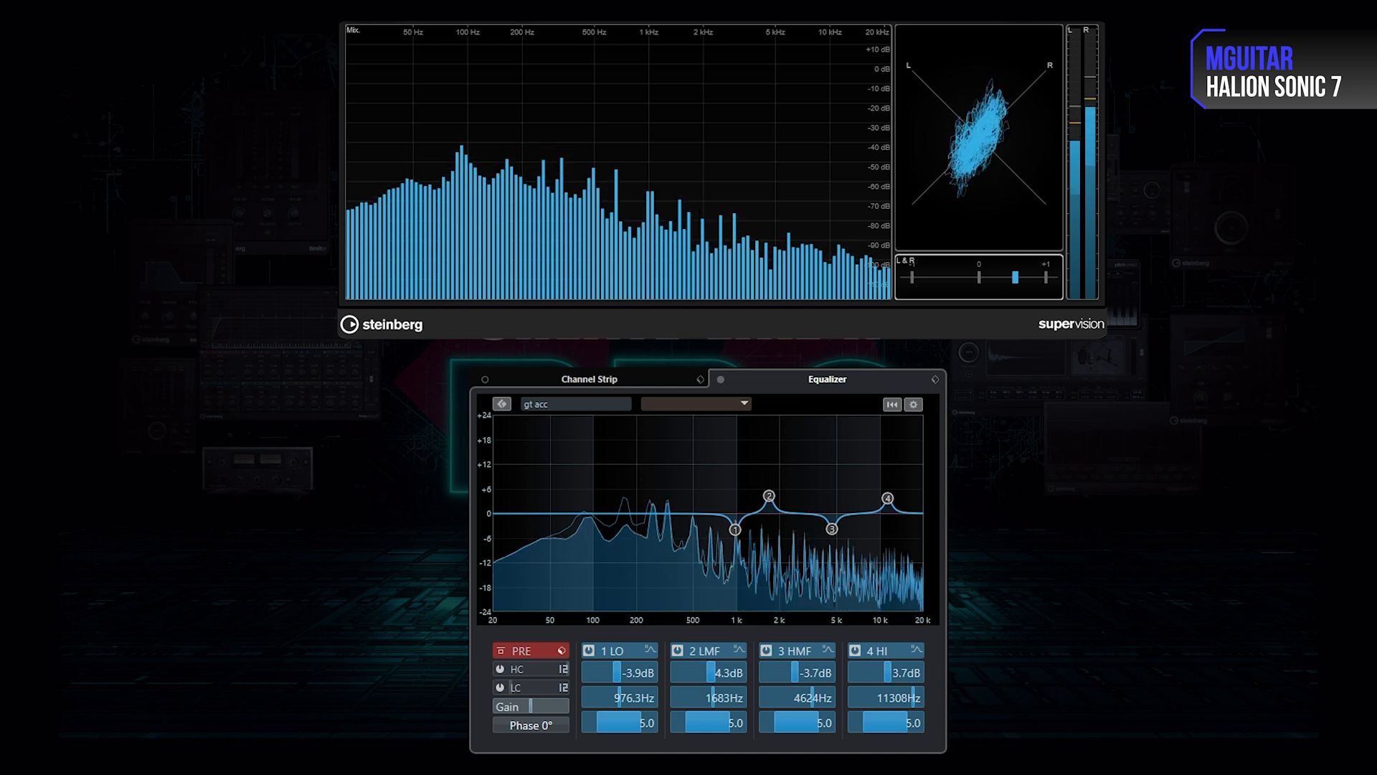
# Copy the gt acc track's EQ settings to the gt strum track and invert them there
pyautogui.press('space')
pyautogui.rightClick(708, 461)
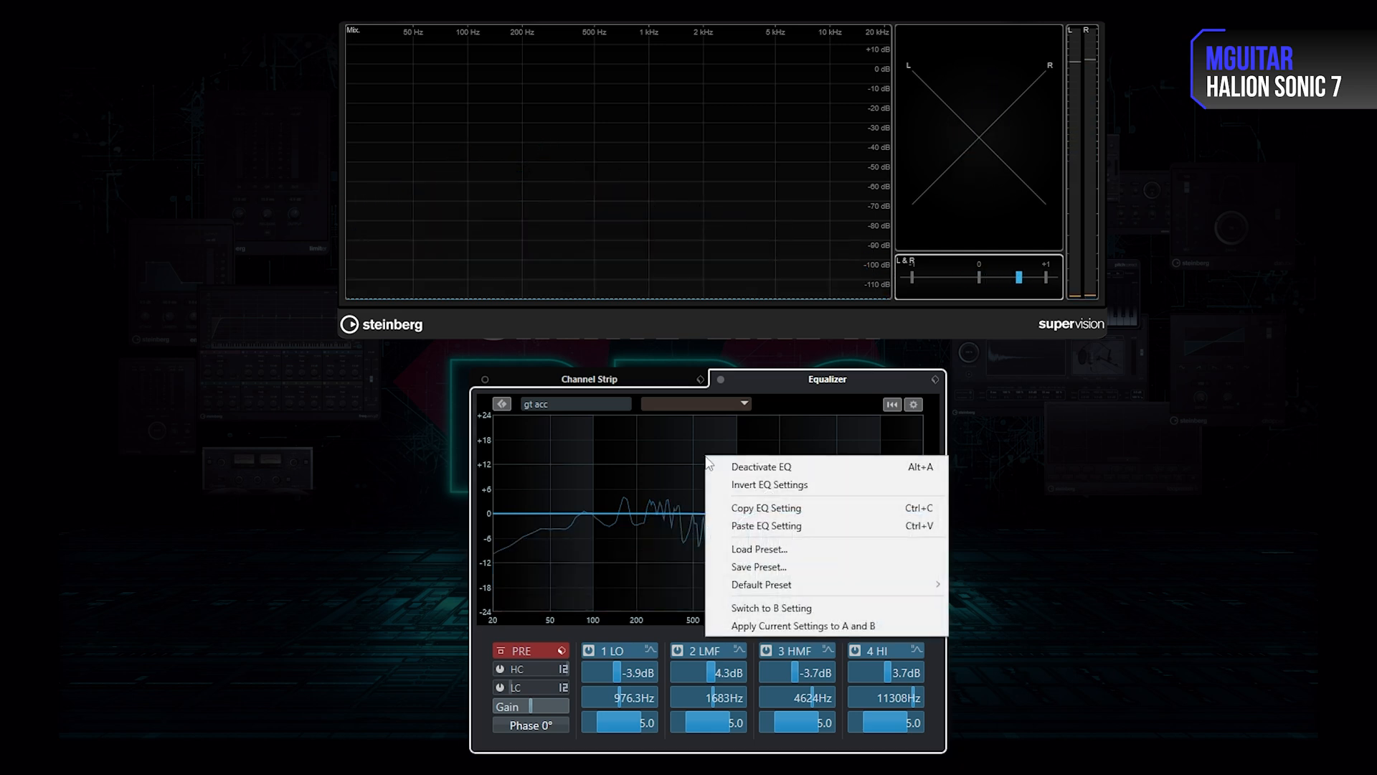
pyautogui.click(744, 510)
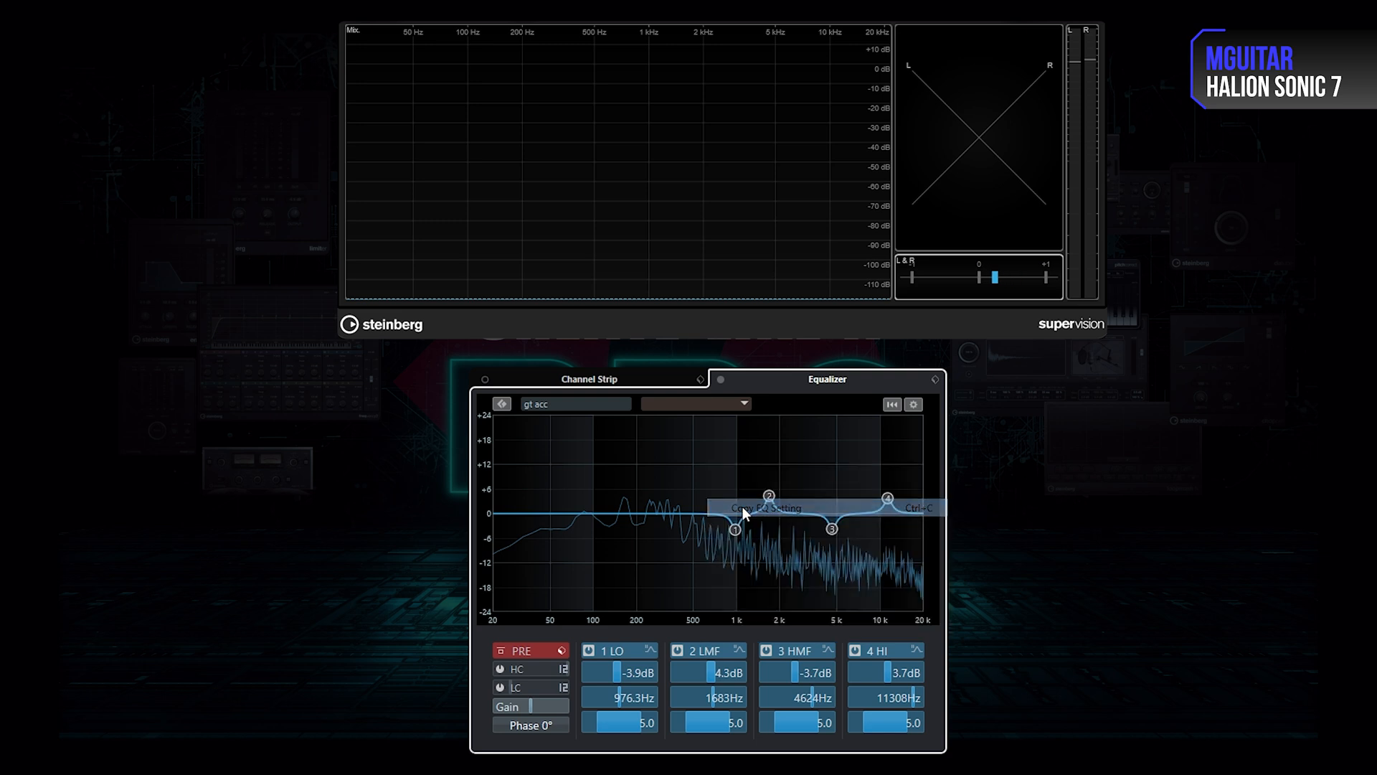
pyautogui.press('Down')
pyautogui.rightClick(788, 449)
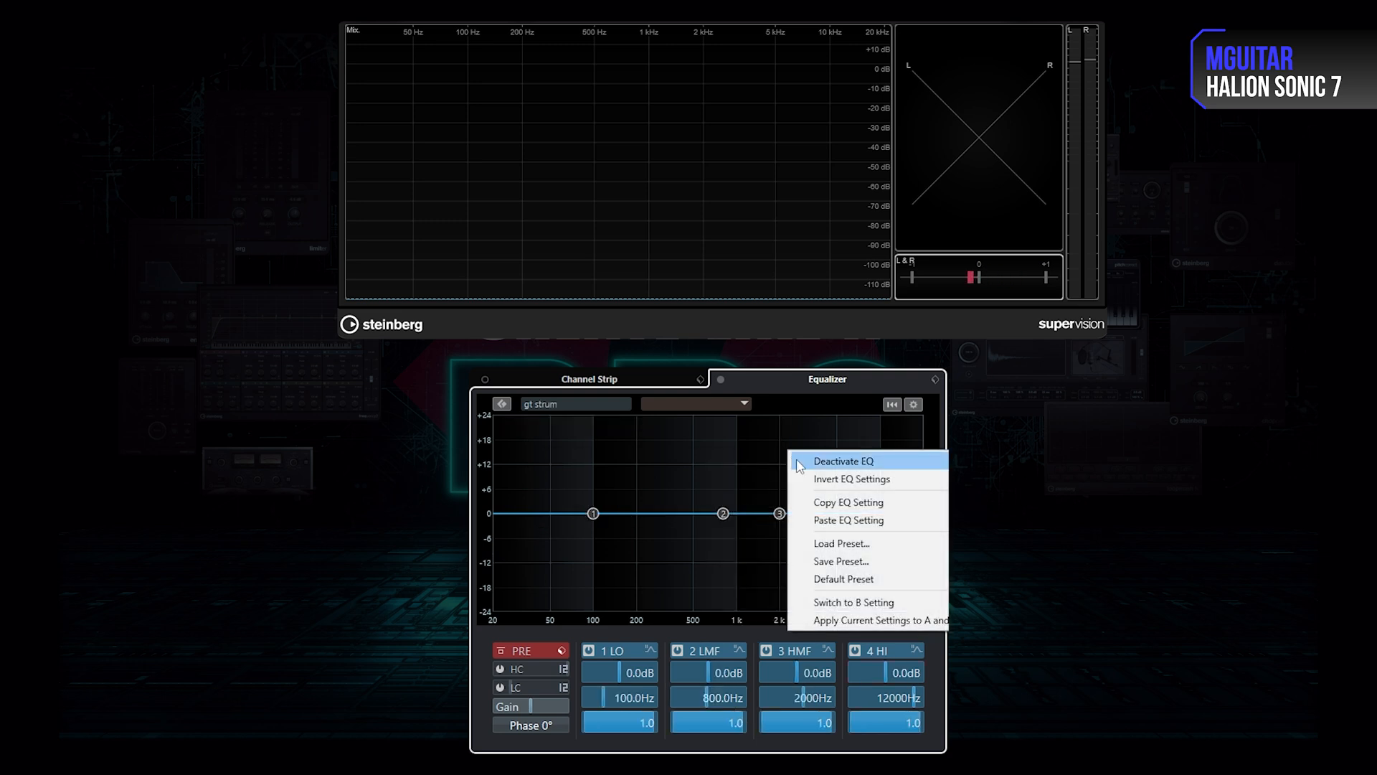
pyautogui.click(830, 522)
pyautogui.rightClick(682, 471)
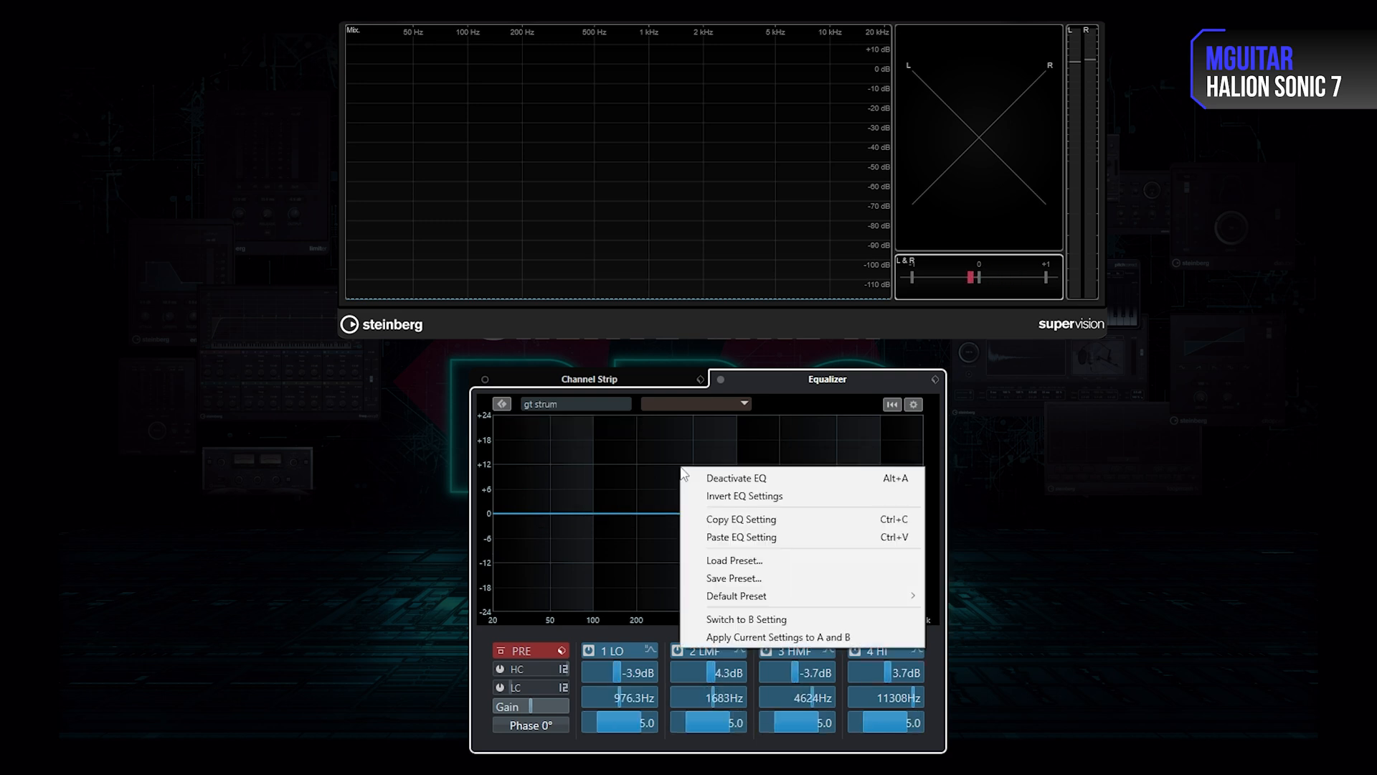
pyautogui.click(704, 495)
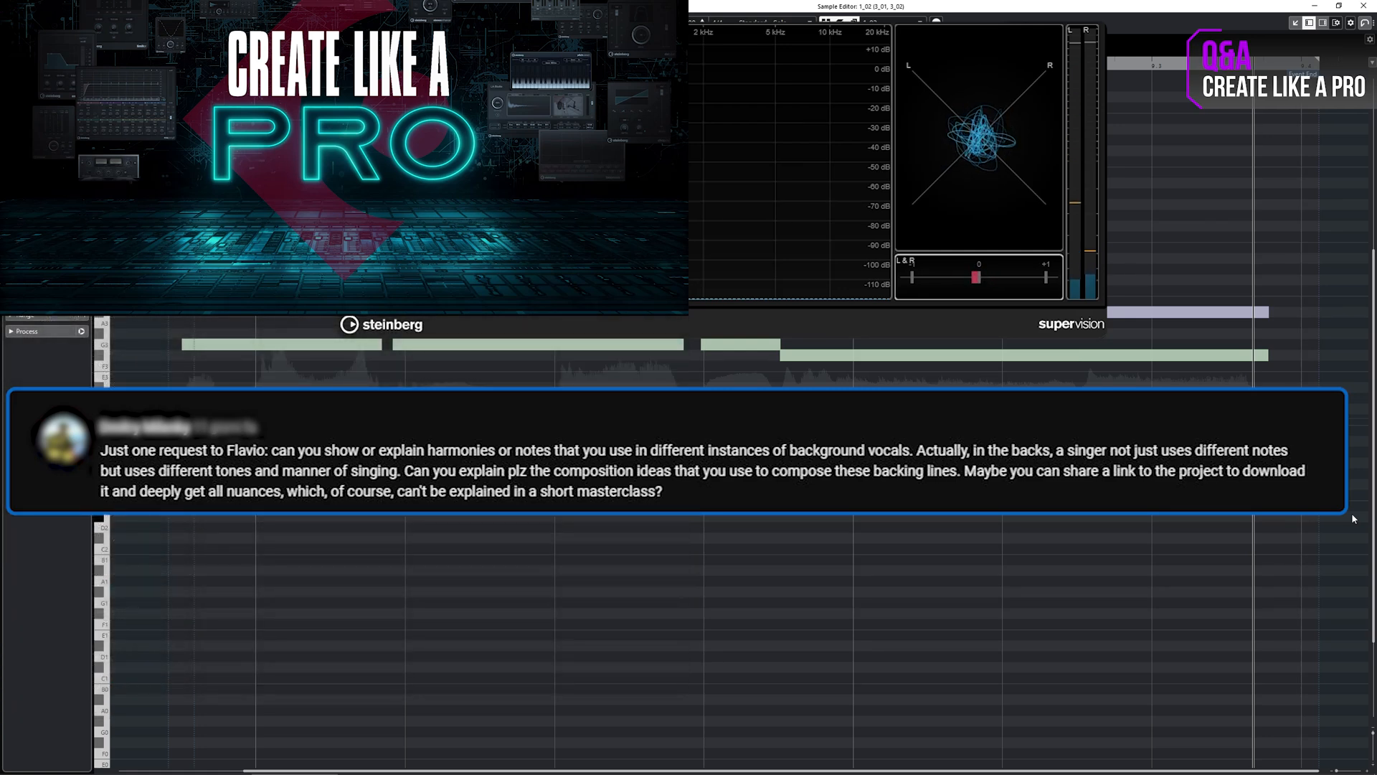
# Play the background vocal harmonies in the VariAudio editor and with the lead in the Enemy_VOX_final project
pyautogui.hotkey('alt', 'Tab')
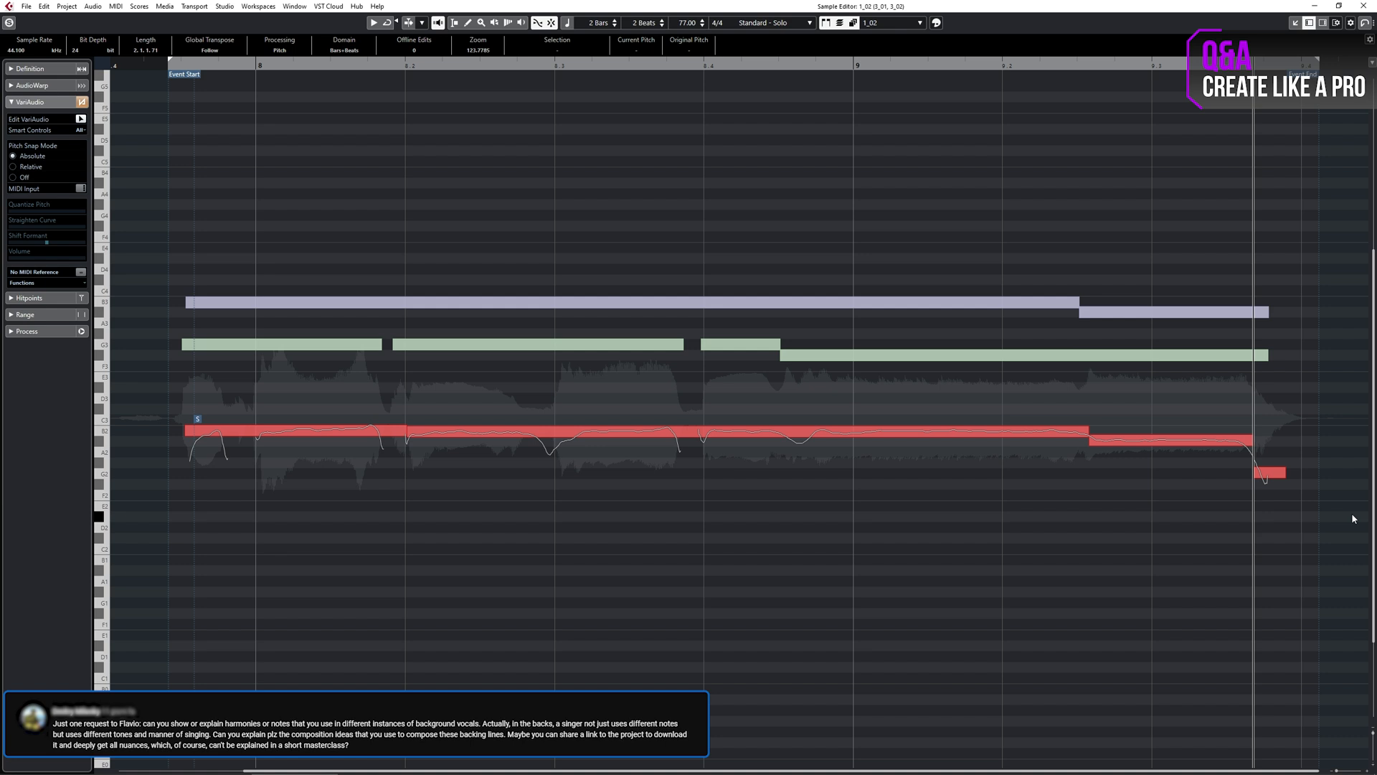
pyautogui.press('space')
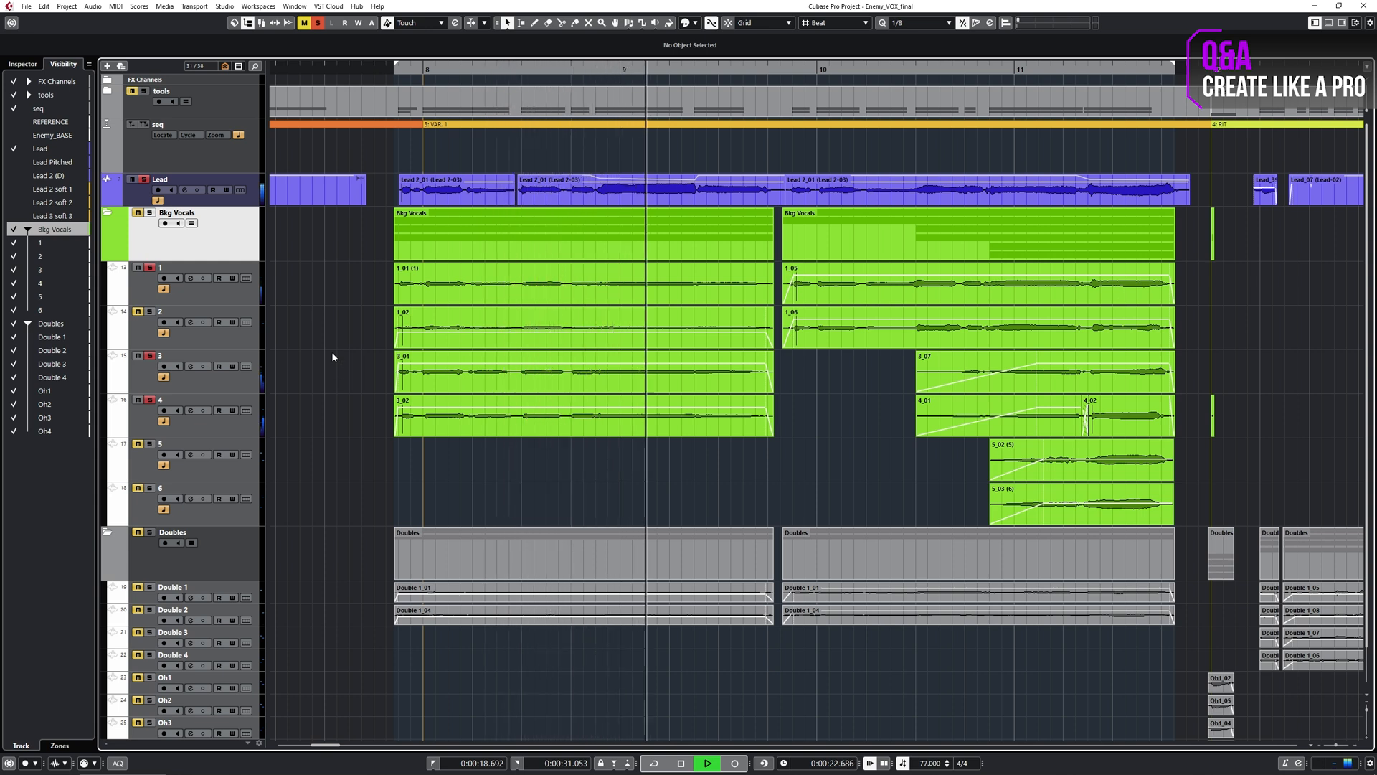
pyautogui.press('space')
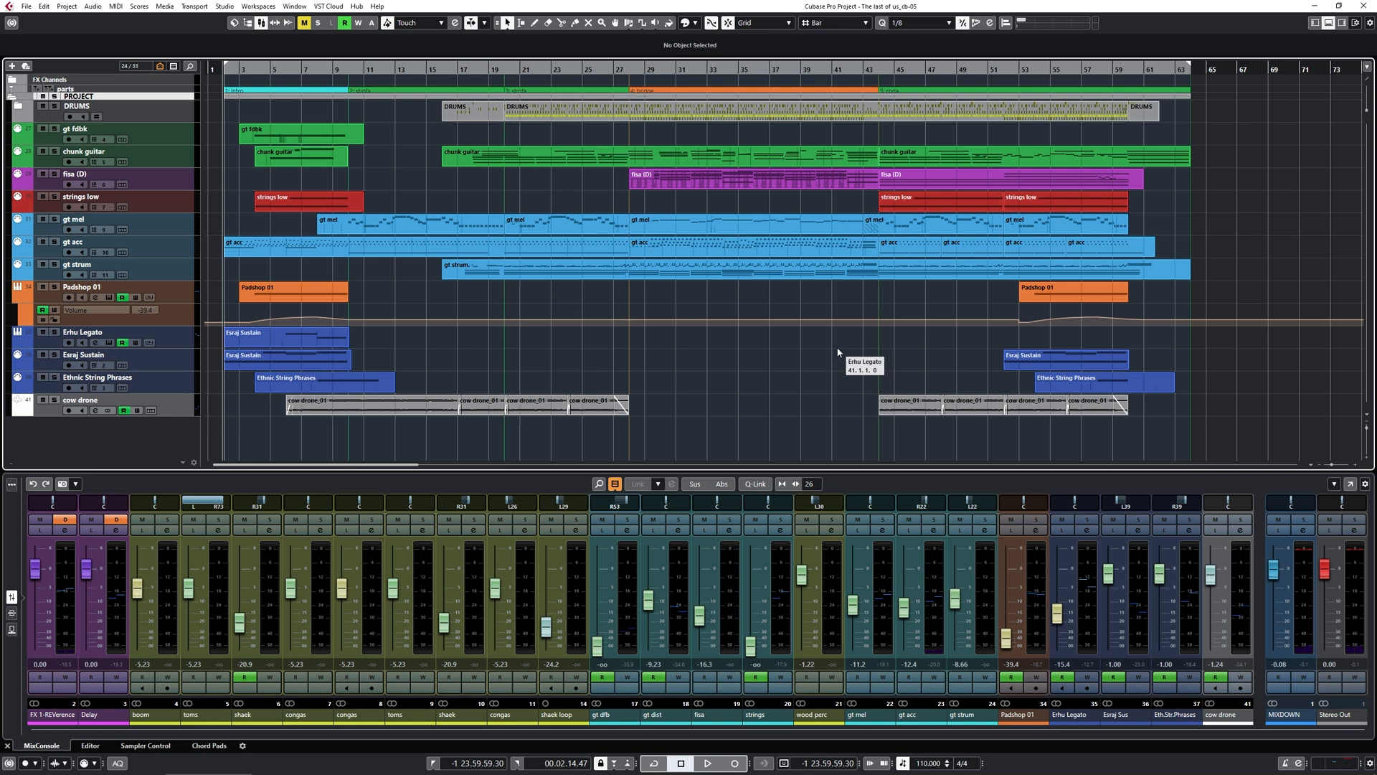
# Play the complete arrangement from its beginning with the mixer in view
pyautogui.press('space')
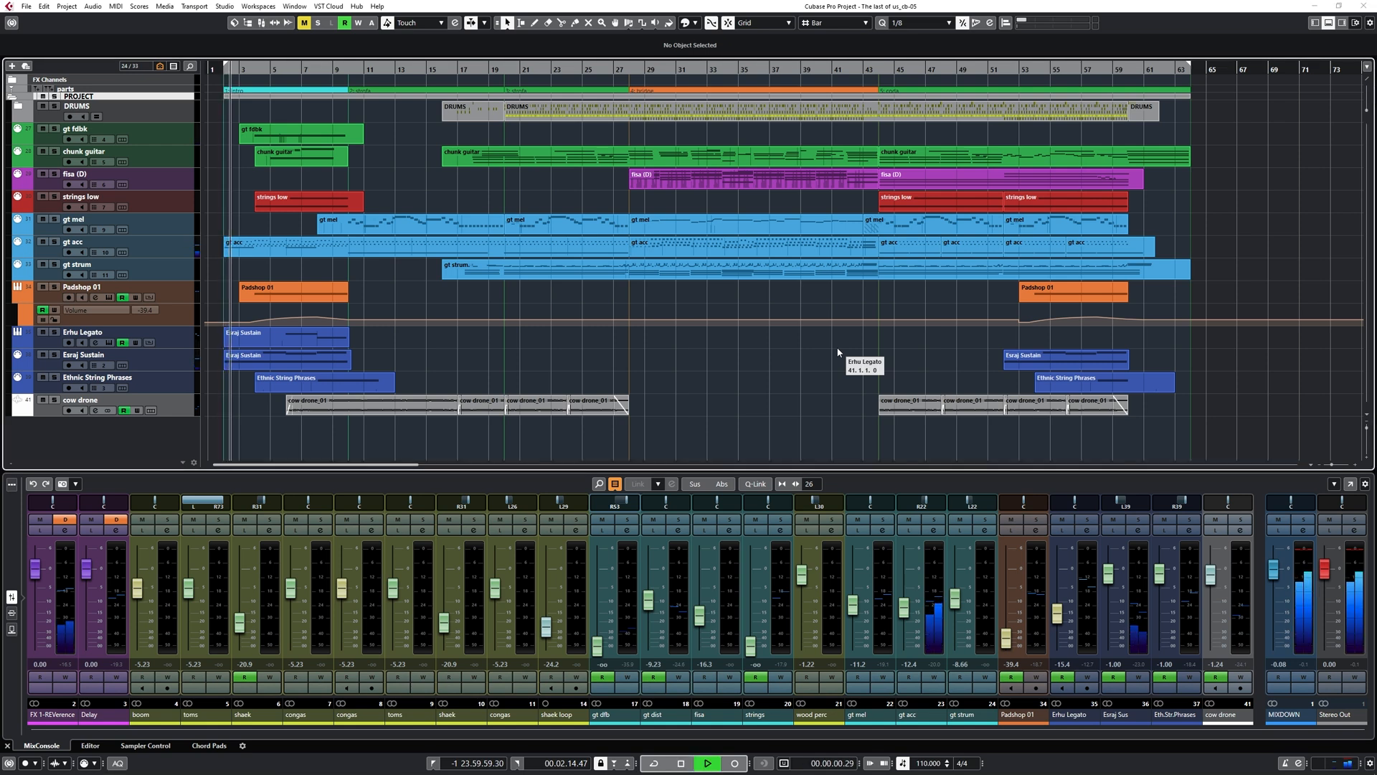